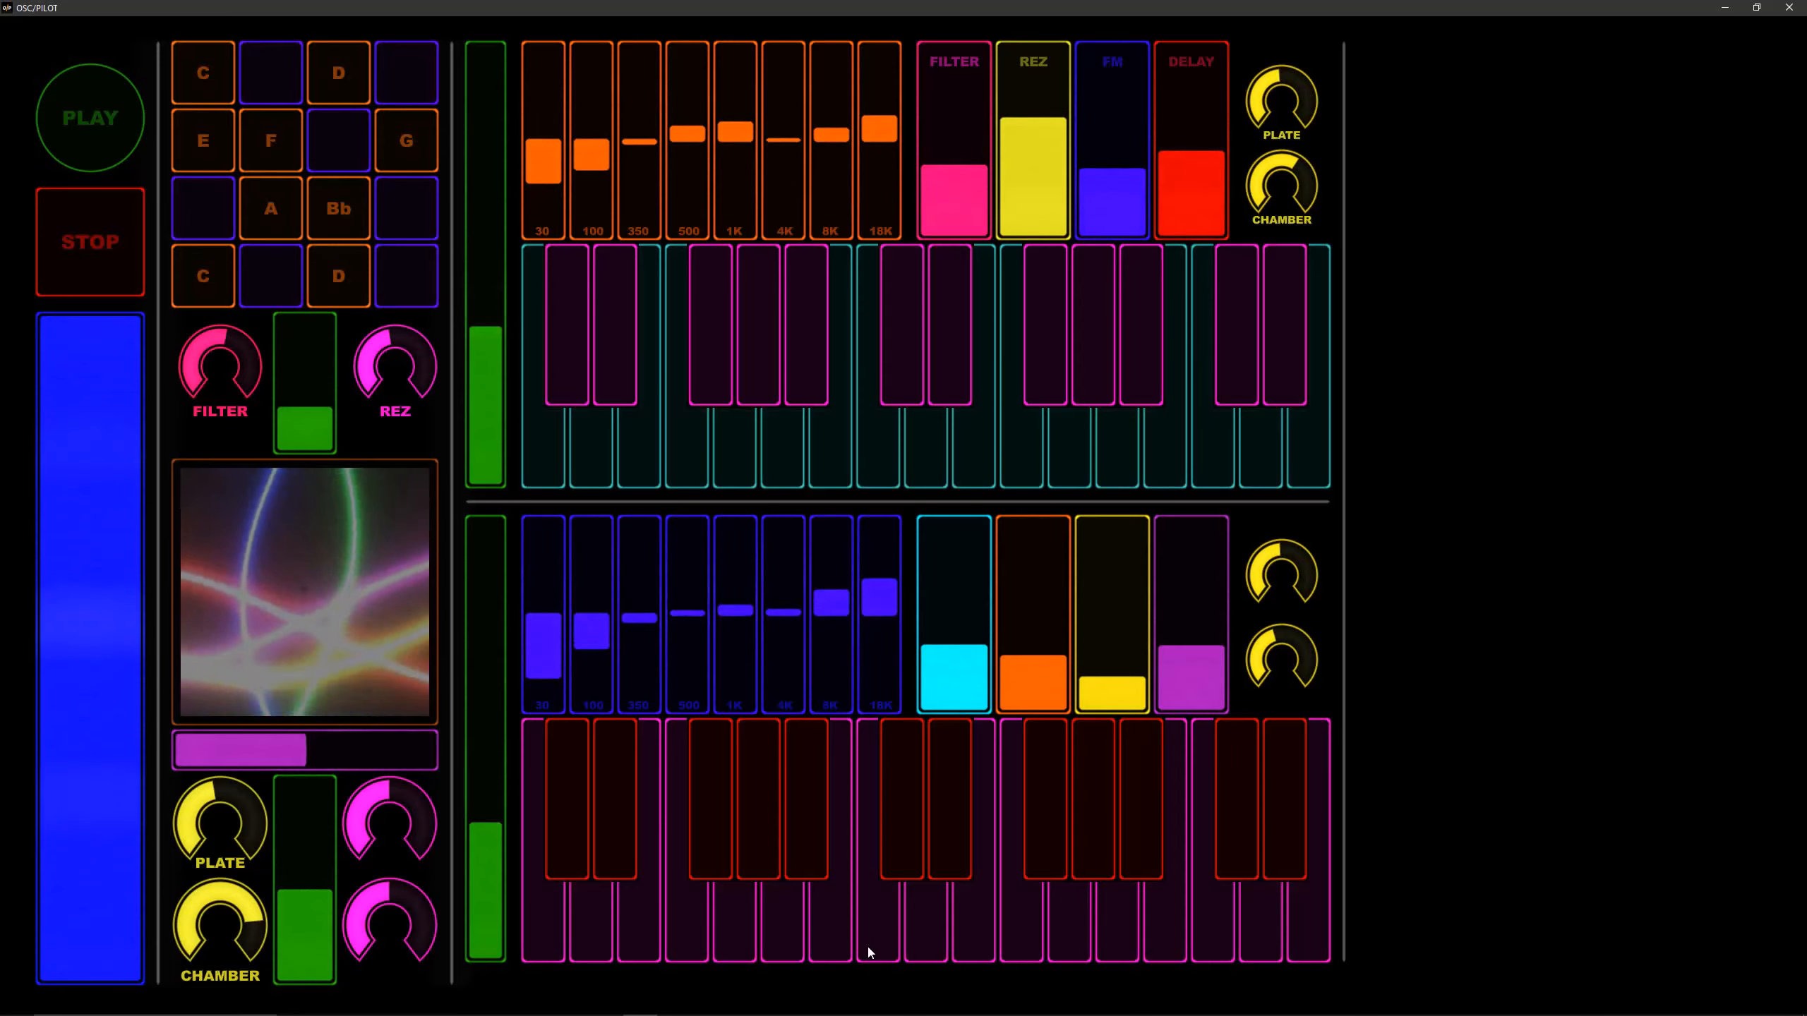
- Play a short melody on the note pads in the 4x4 grid, using mainly the Bb, A, F and E pads
click(400, 199)
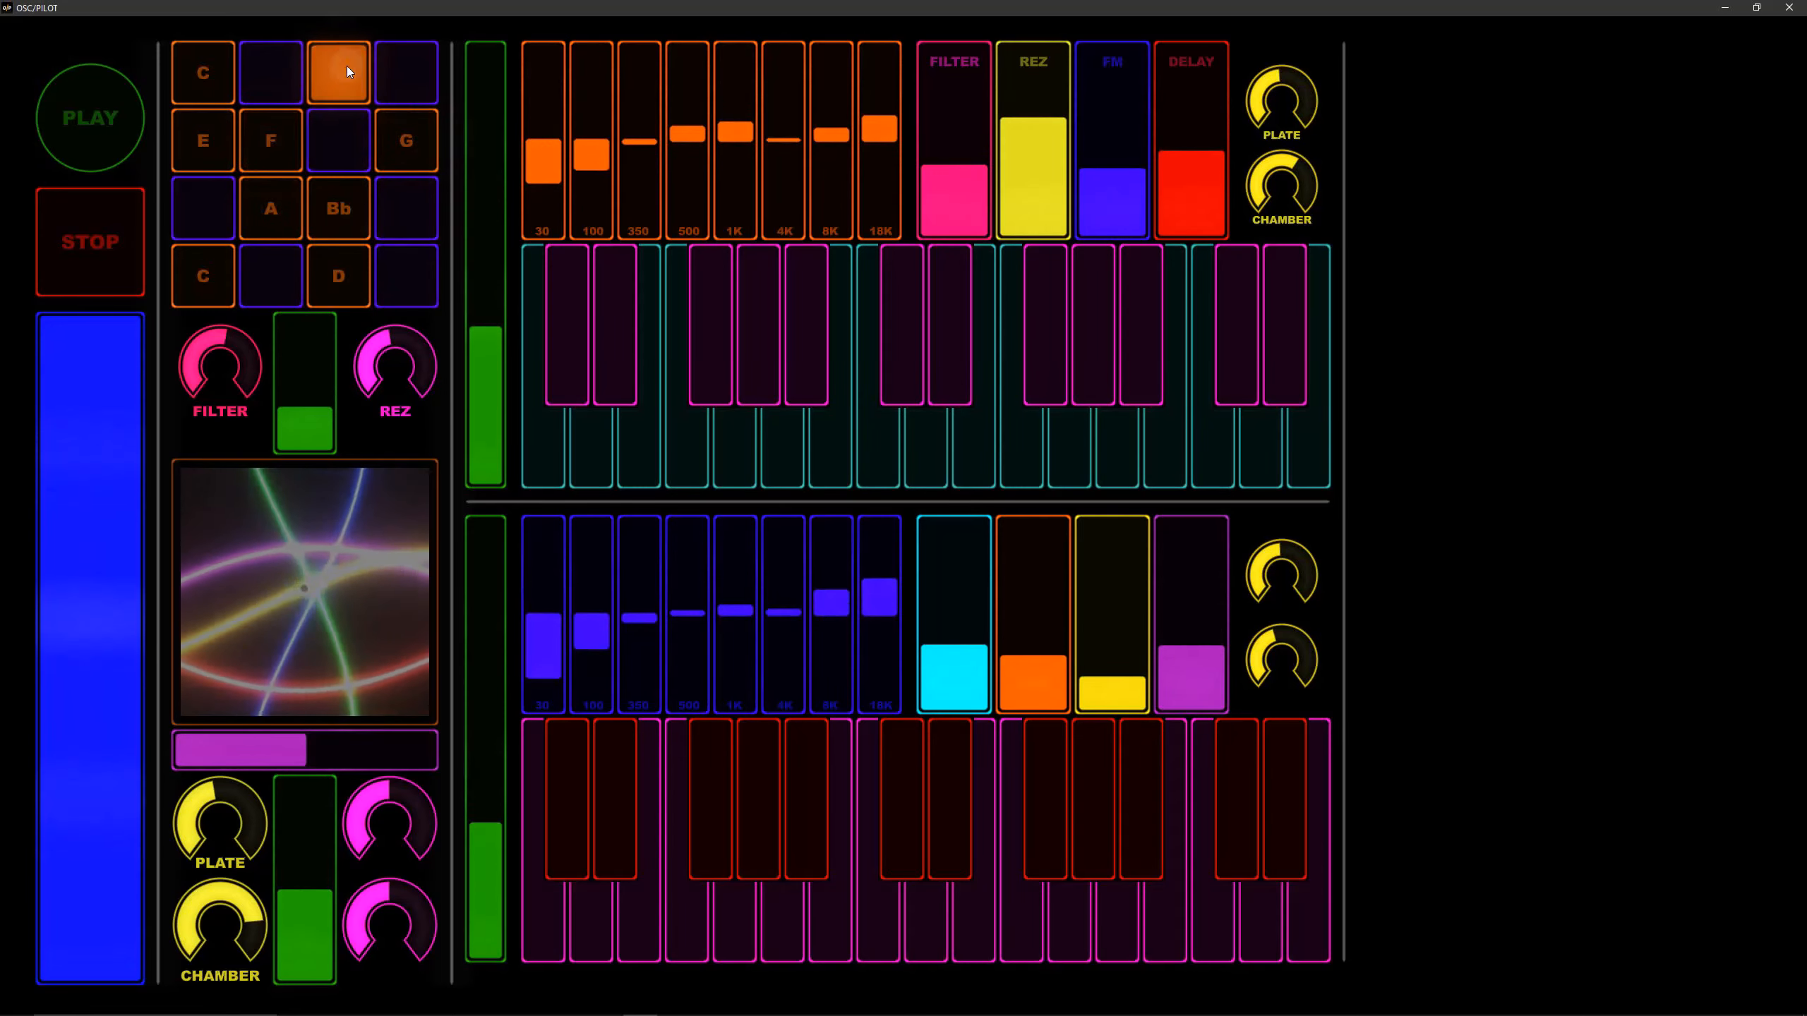
click(274, 142)
click(332, 217)
click(273, 213)
click(266, 146)
click(209, 128)
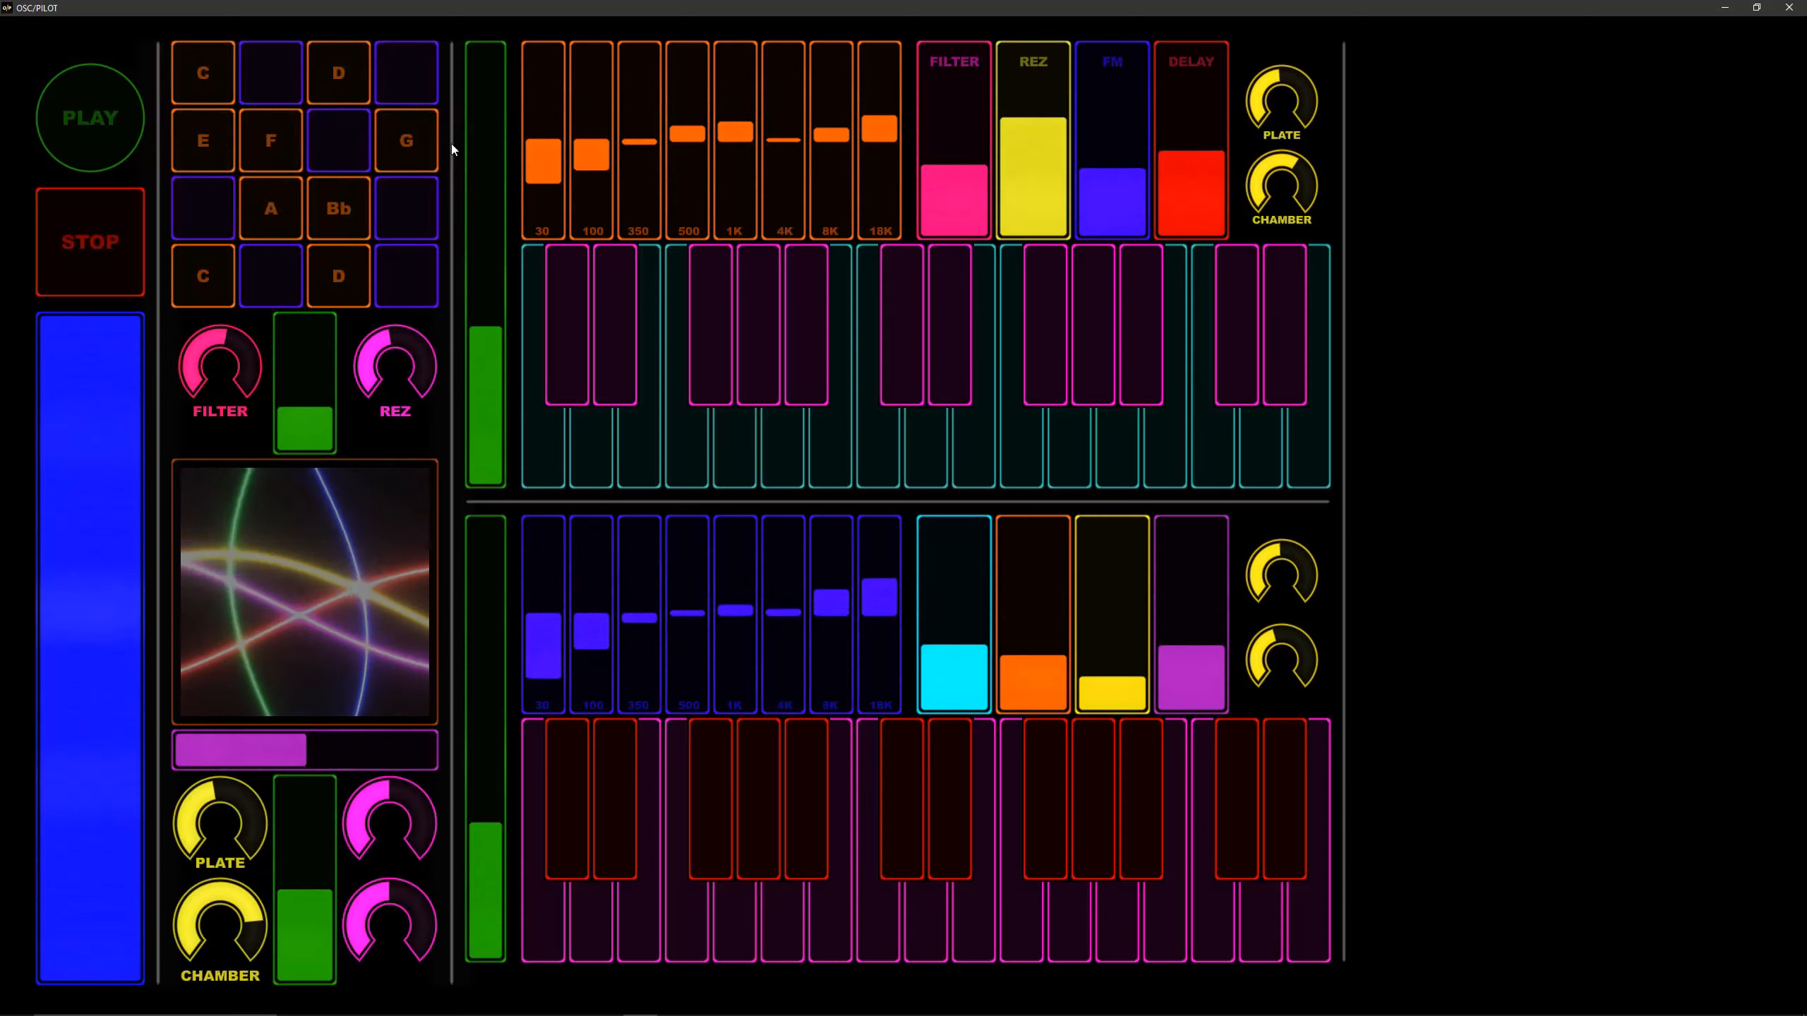
- Play four rising notes on the upper keyboard and raise its FILTER slider to just over half
click(879, 467)
click(927, 470)
click(1049, 472)
click(1231, 472)
click(946, 124)
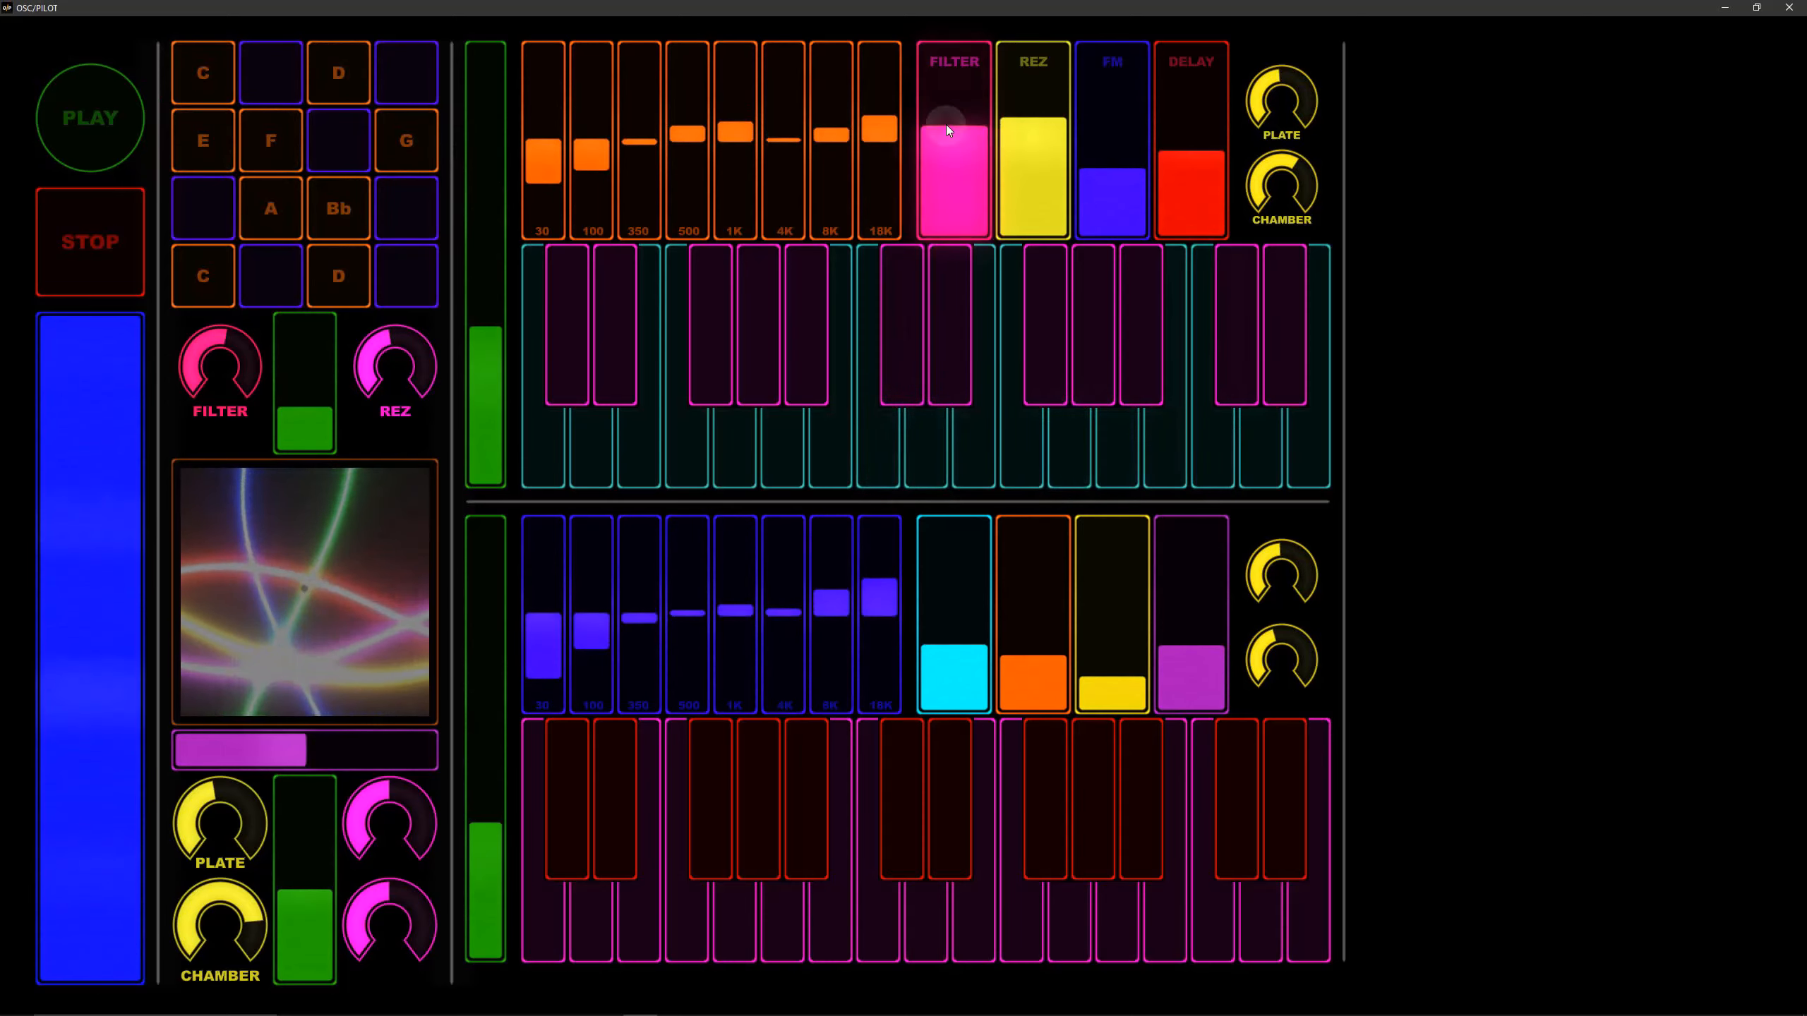
- Play a phrase in the upper octaves of the upper keyboard and lower its FILTER slider to about a quarter
click(1166, 466)
click(1073, 471)
click(1134, 388)
click(1213, 451)
click(1118, 428)
click(1152, 377)
click(1118, 434)
click(1067, 462)
click(873, 456)
drag(943, 161, 962, 190)
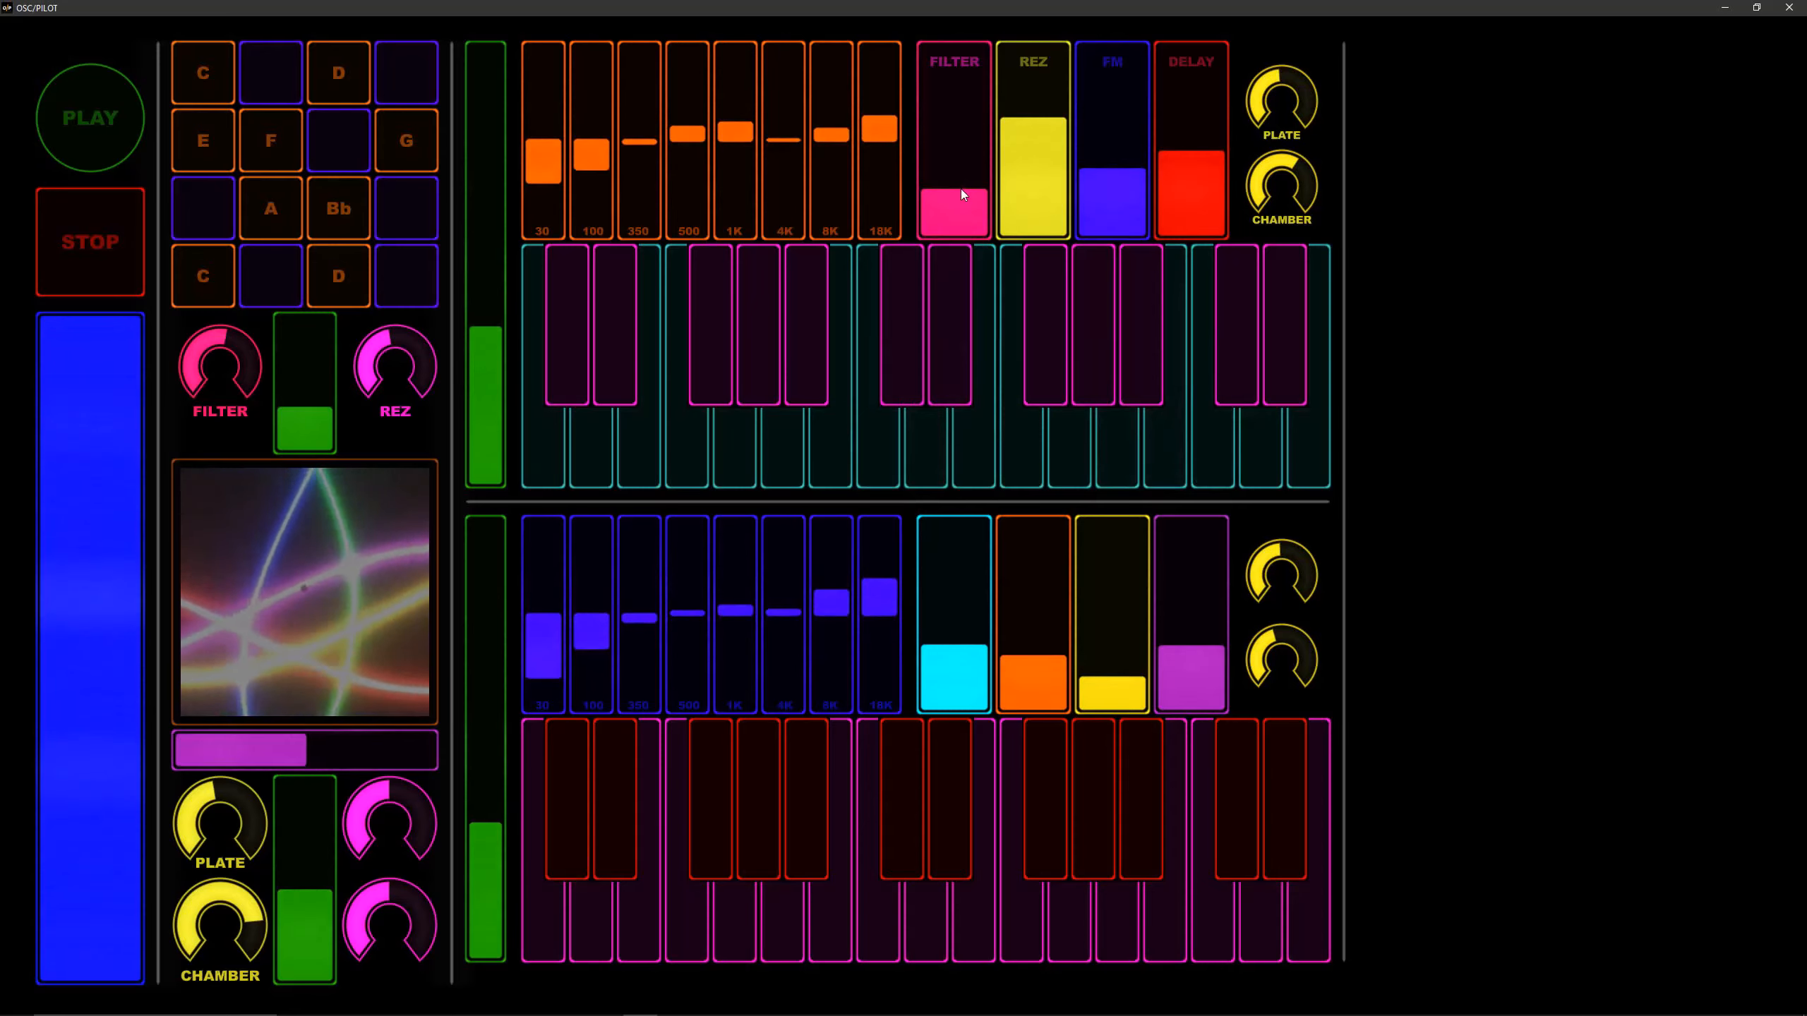
- Play a phrase on the upper keyboard that rises from the middle C and descends into the lowest octave
click(878, 437)
click(926, 438)
click(1053, 435)
click(1166, 435)
click(977, 429)
click(811, 439)
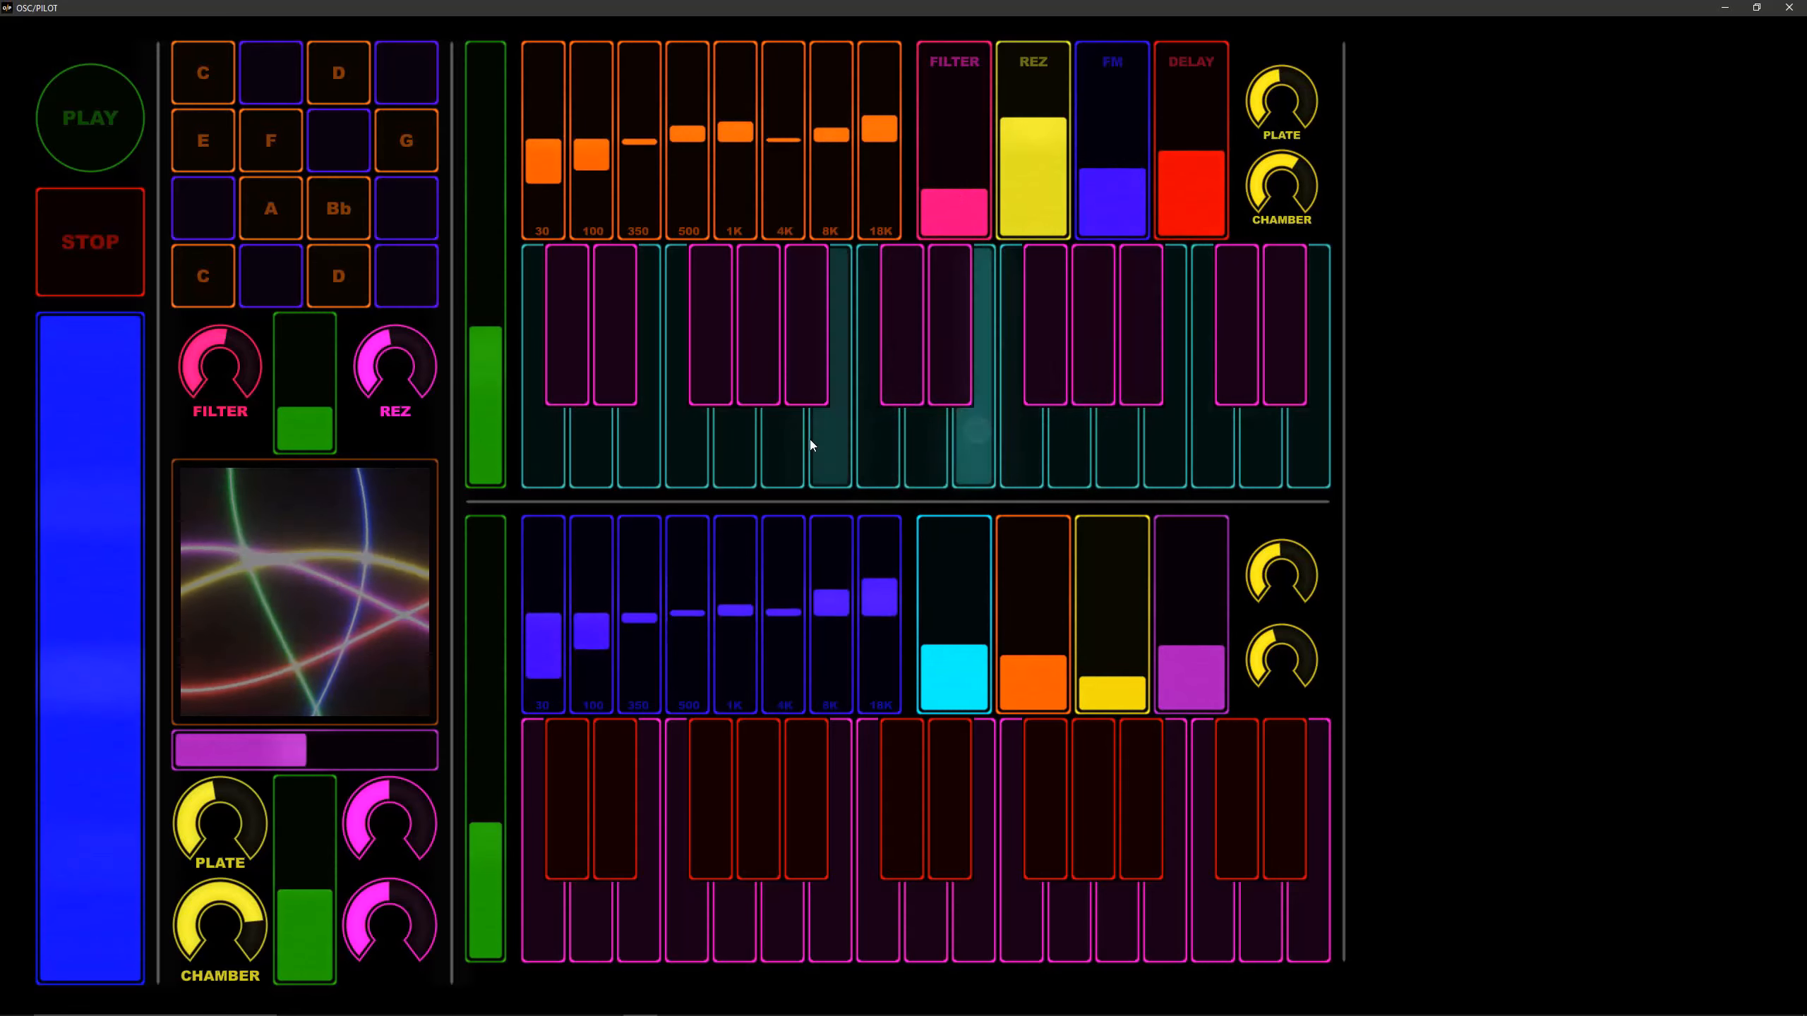
click(784, 461)
click(879, 455)
click(831, 453)
click(687, 450)
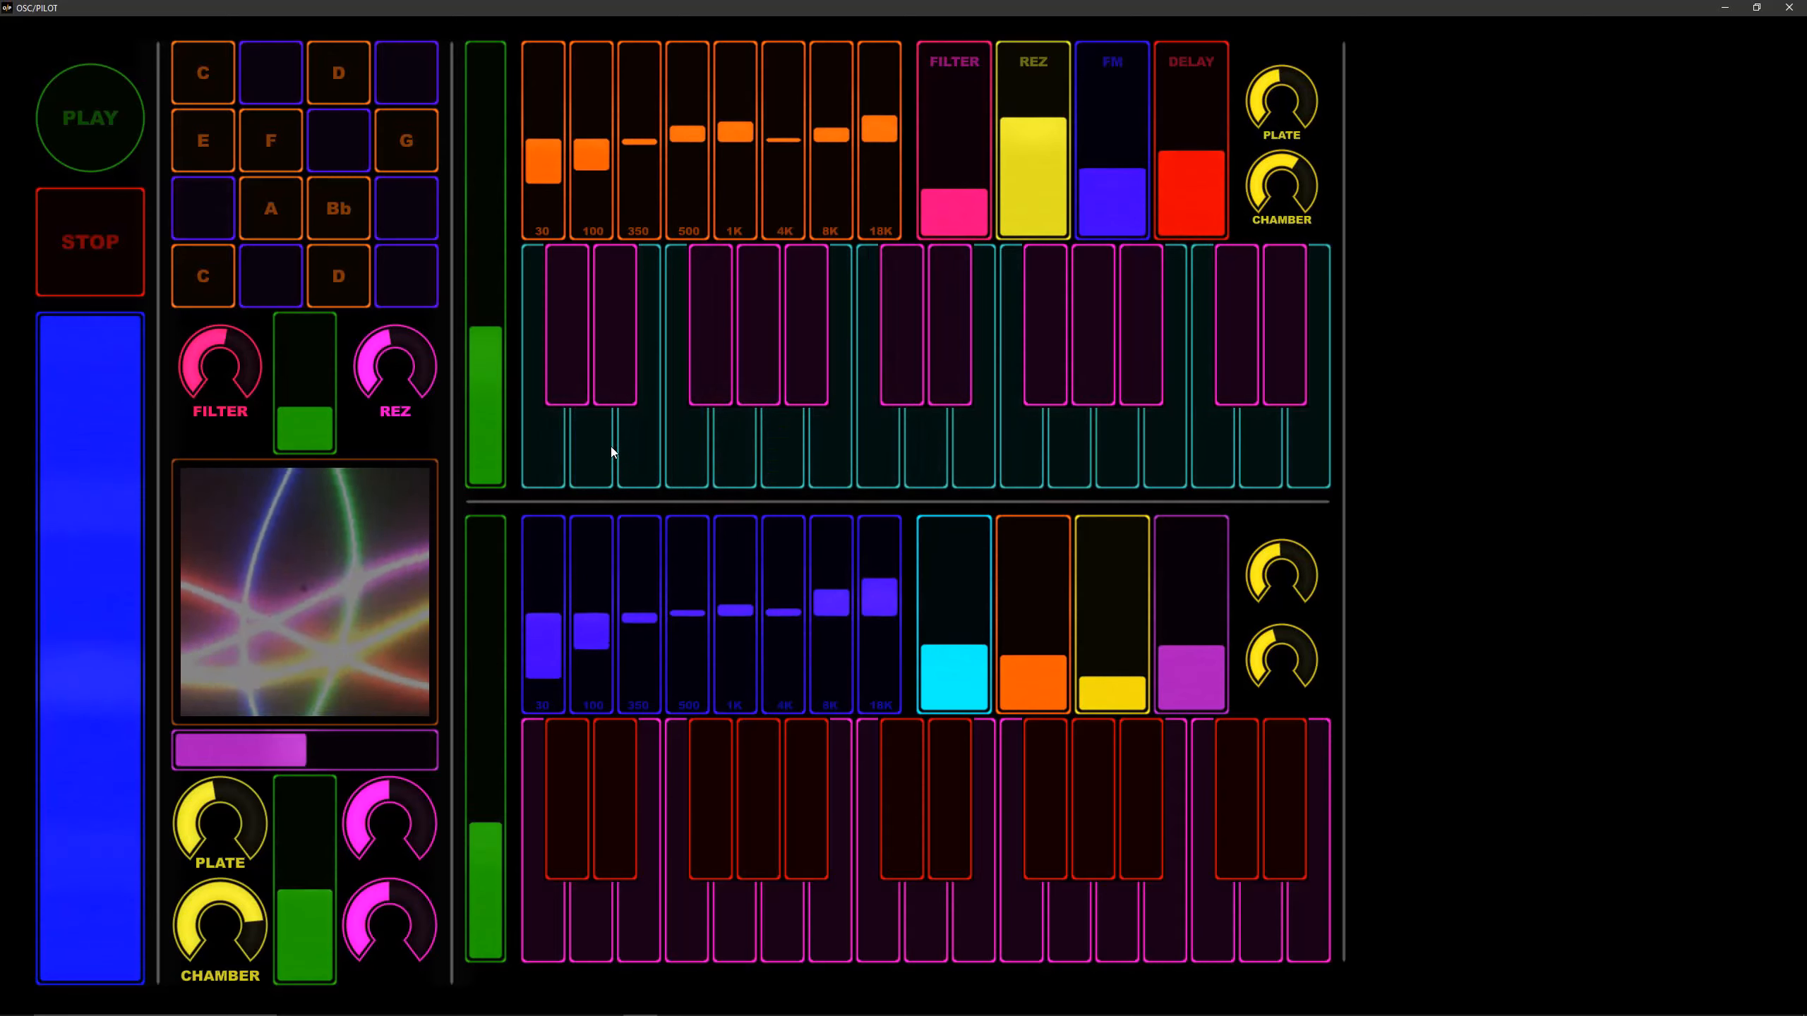
- Play a short closing phrase around the middle of the upper keyboard and stop the transport
click(1062, 448)
click(1105, 457)
click(1067, 454)
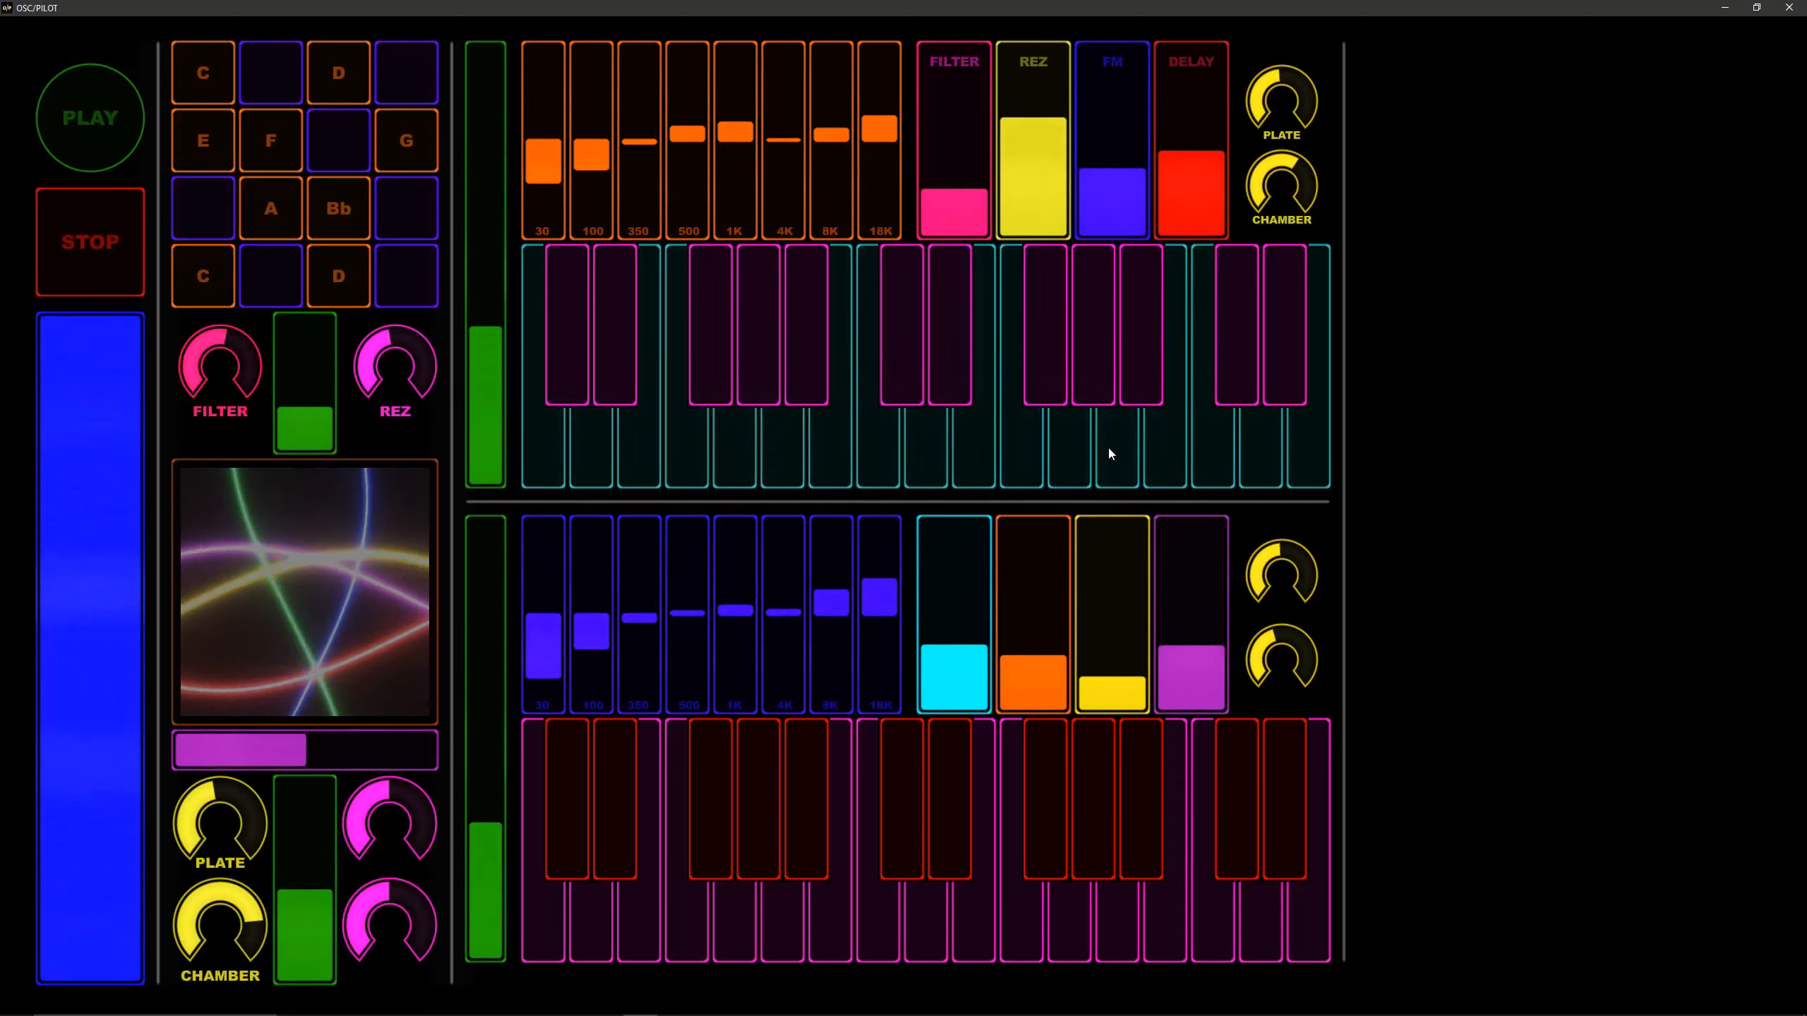
click(1025, 458)
click(886, 448)
click(878, 466)
click(1024, 460)
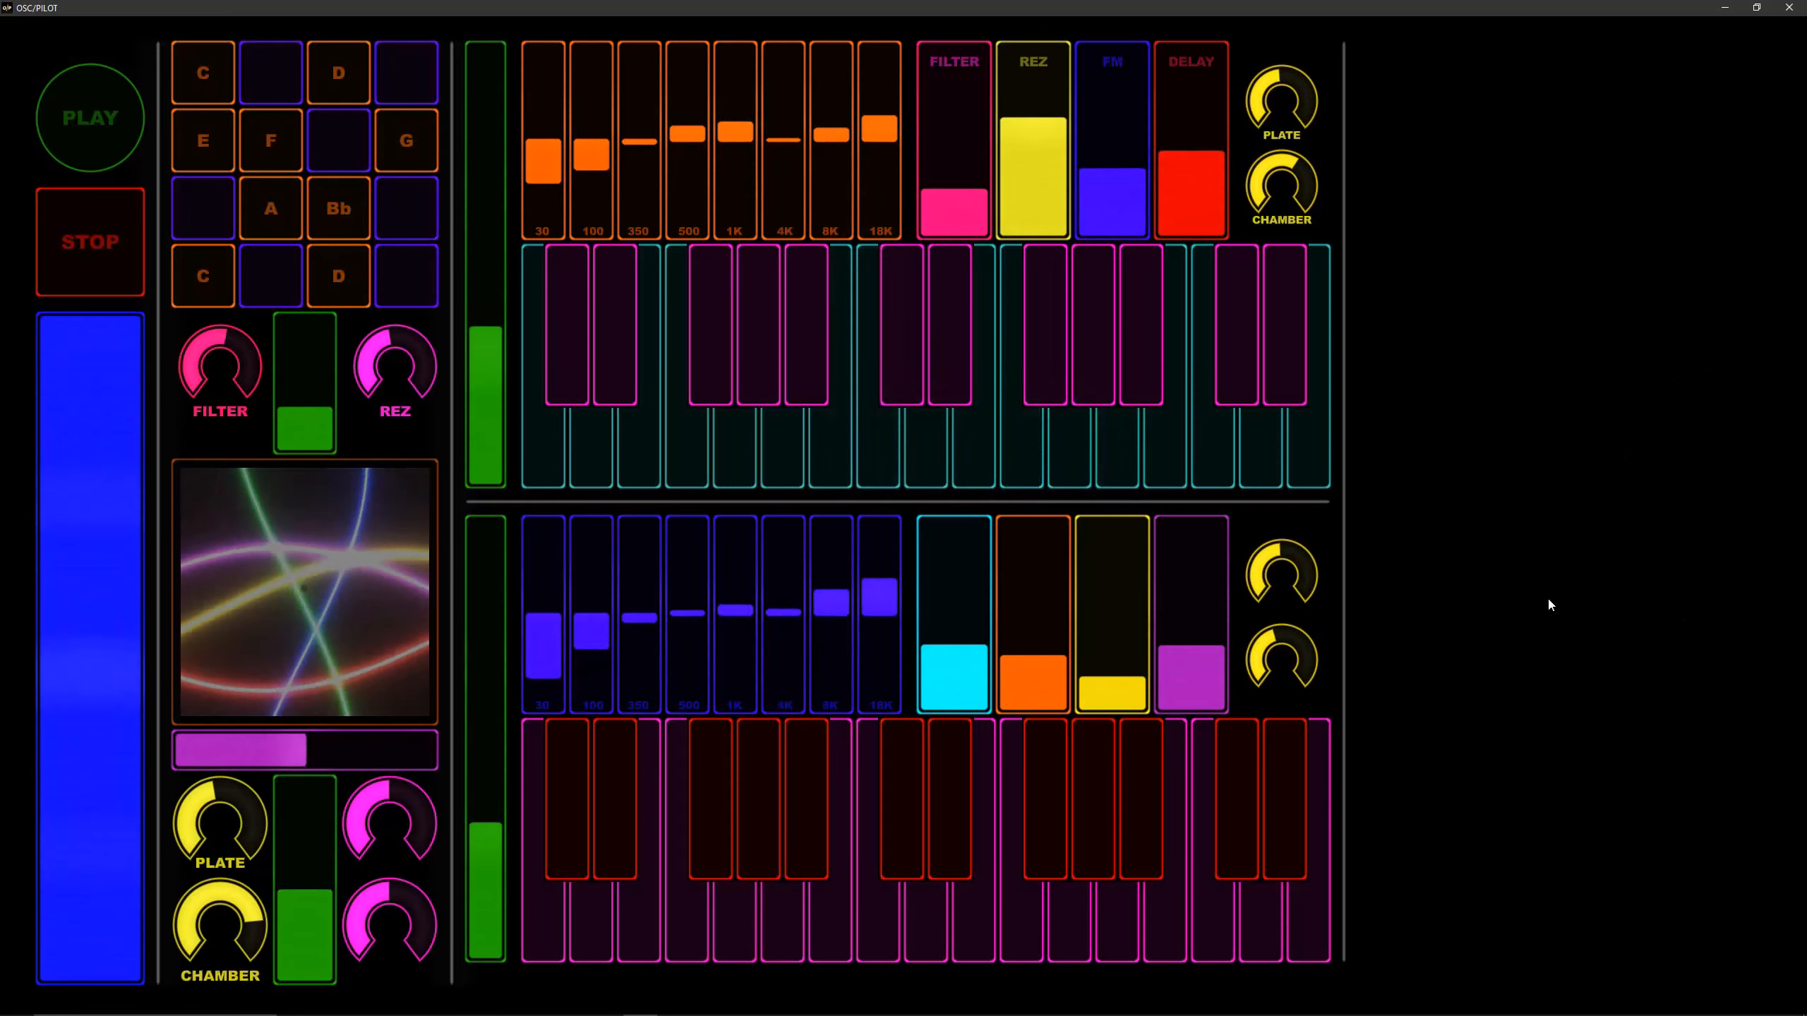
click(104, 229)
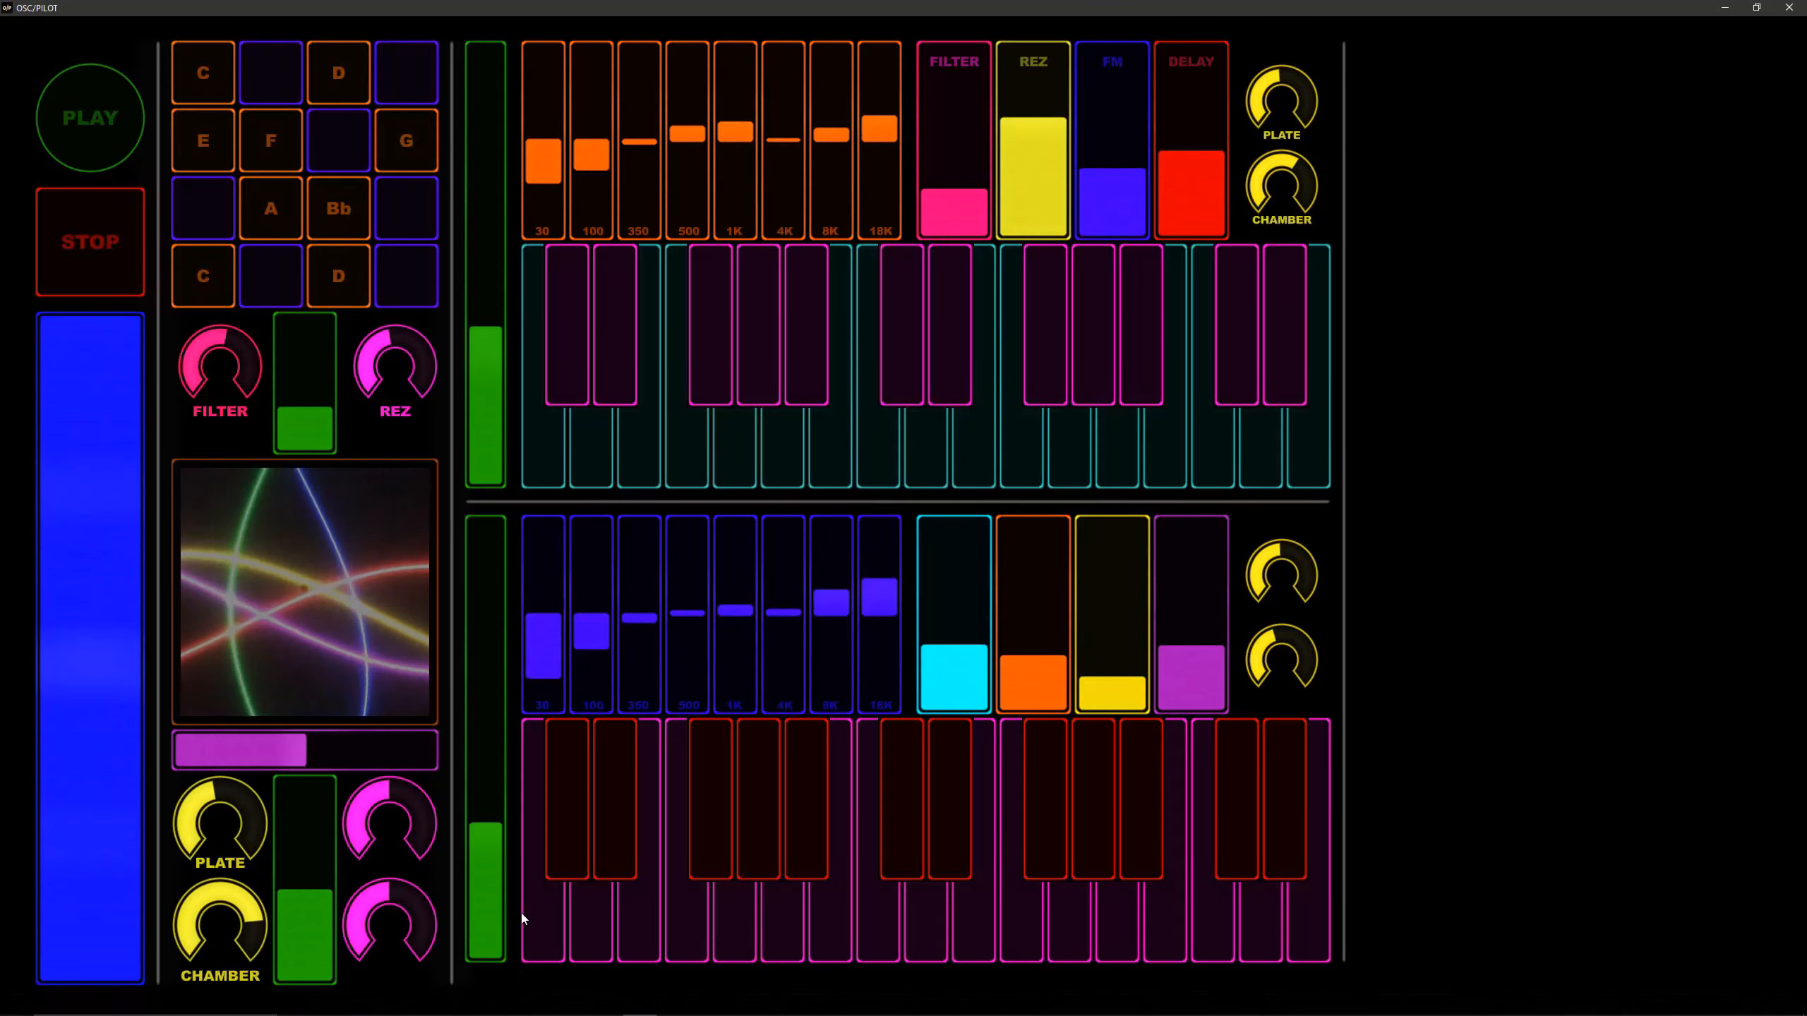
- Switch to workspace 2 and show its finished layout outside edit mode
key(Escape)
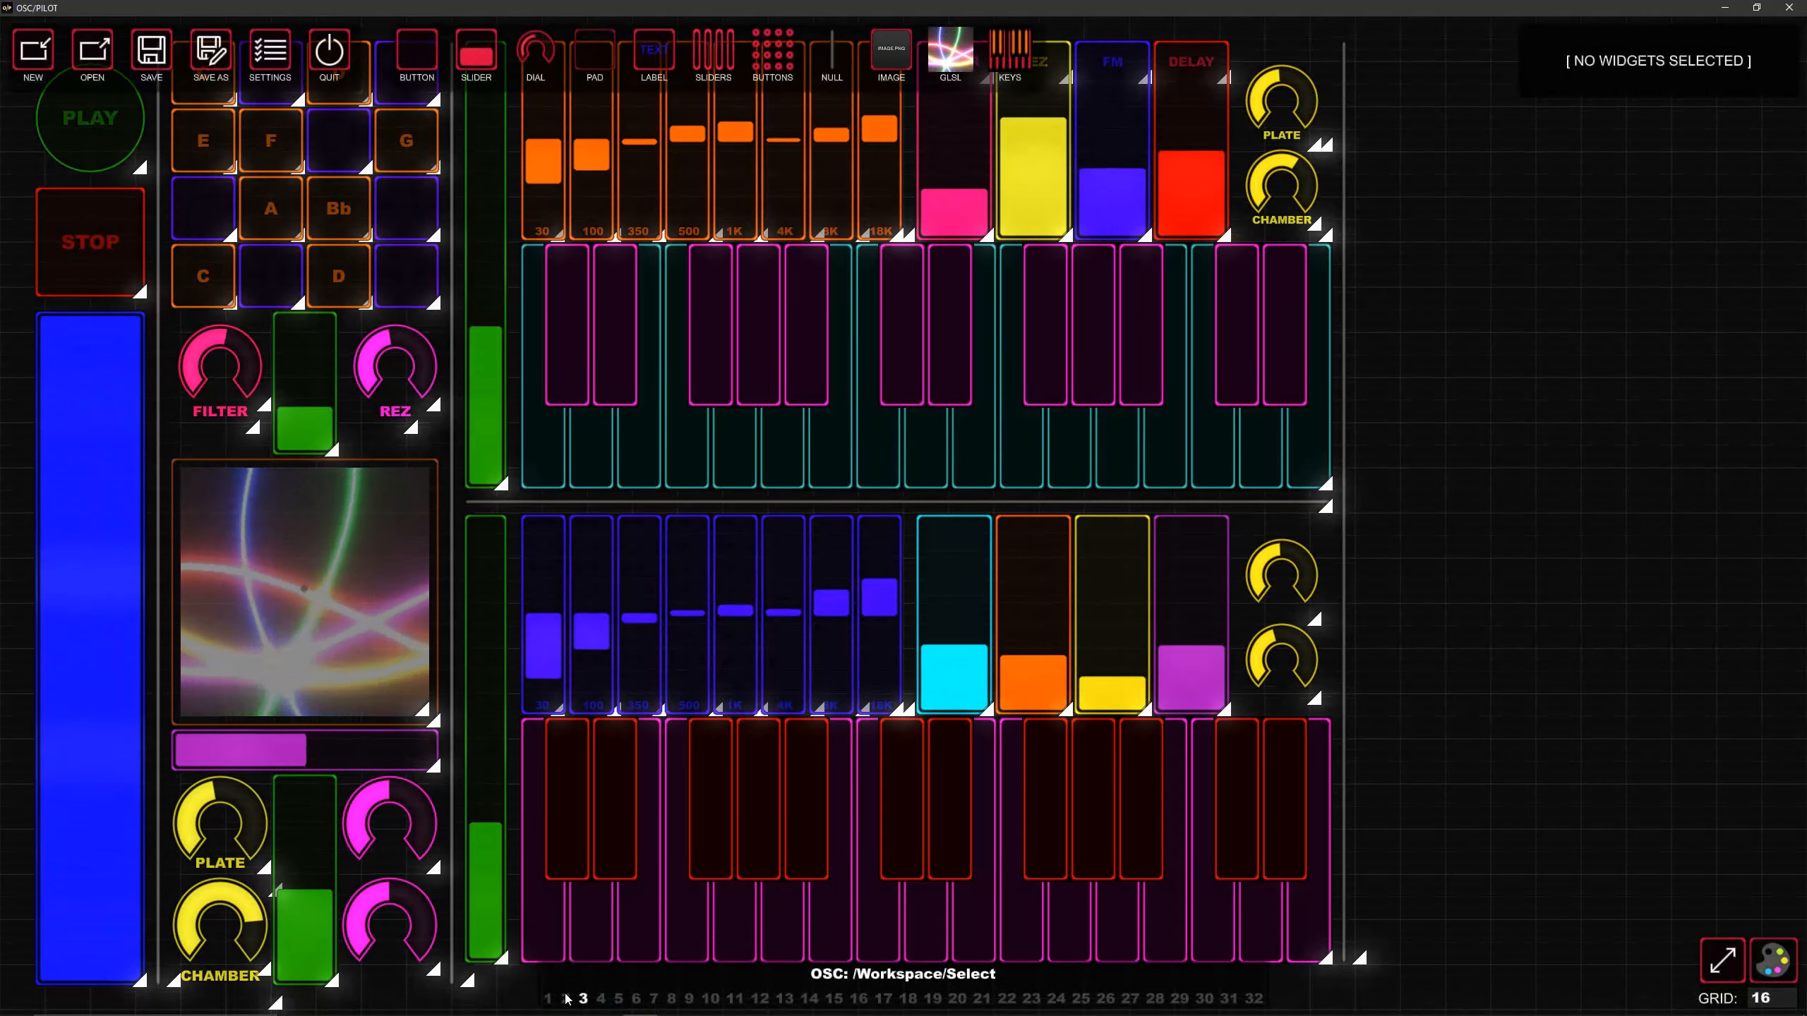
click(565, 999)
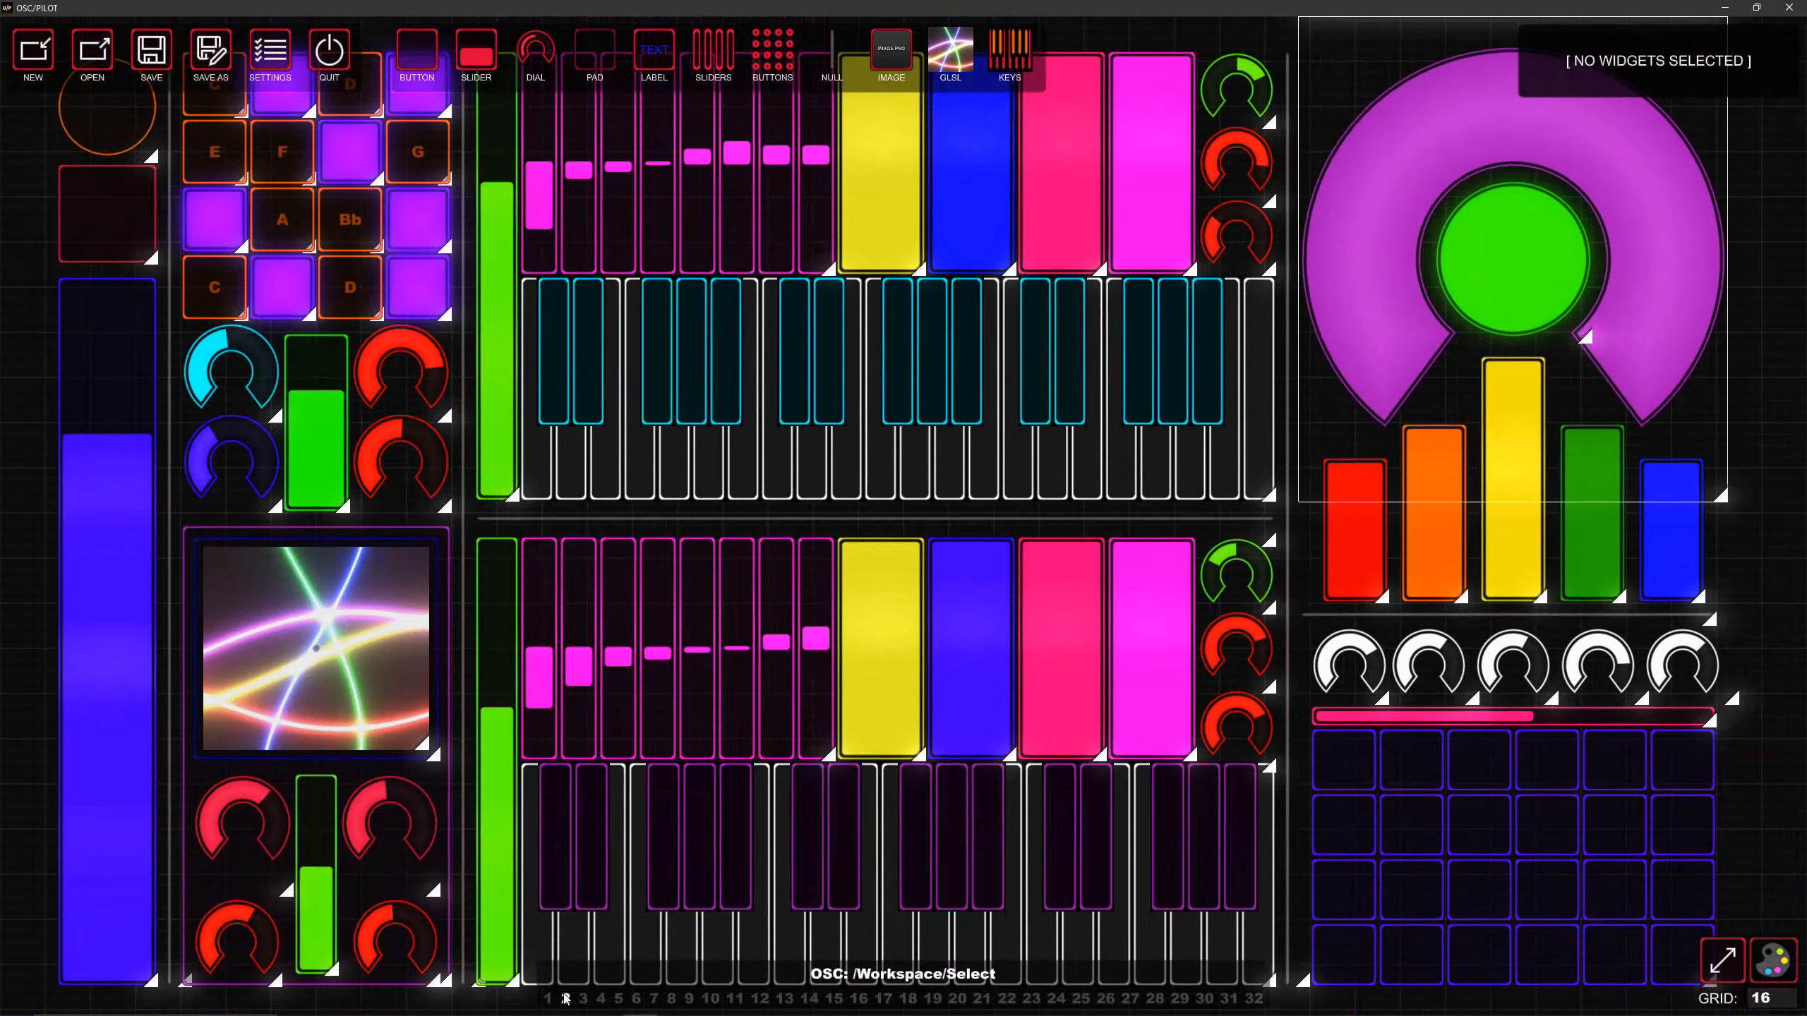
key(Escape)
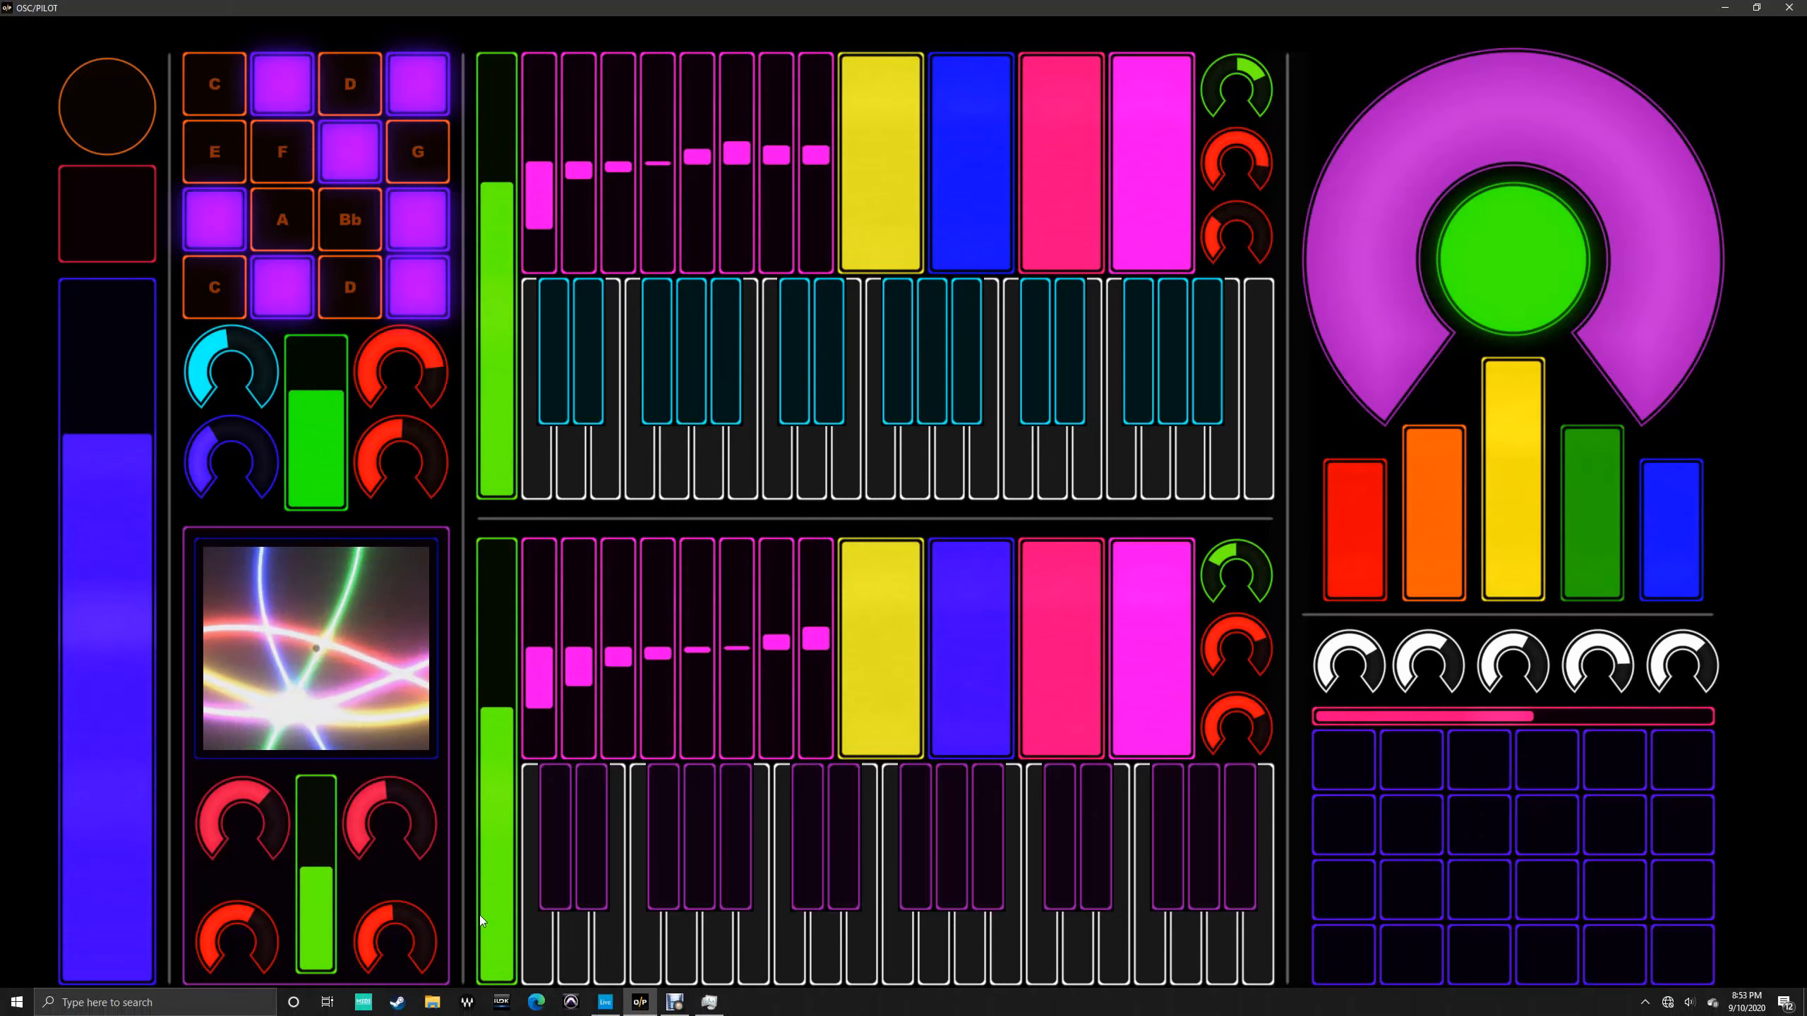
- Reopen workspace 3 for editing and place a horizontal Null divider line across the empty area beside the keyboards
key(Escape)
click(585, 996)
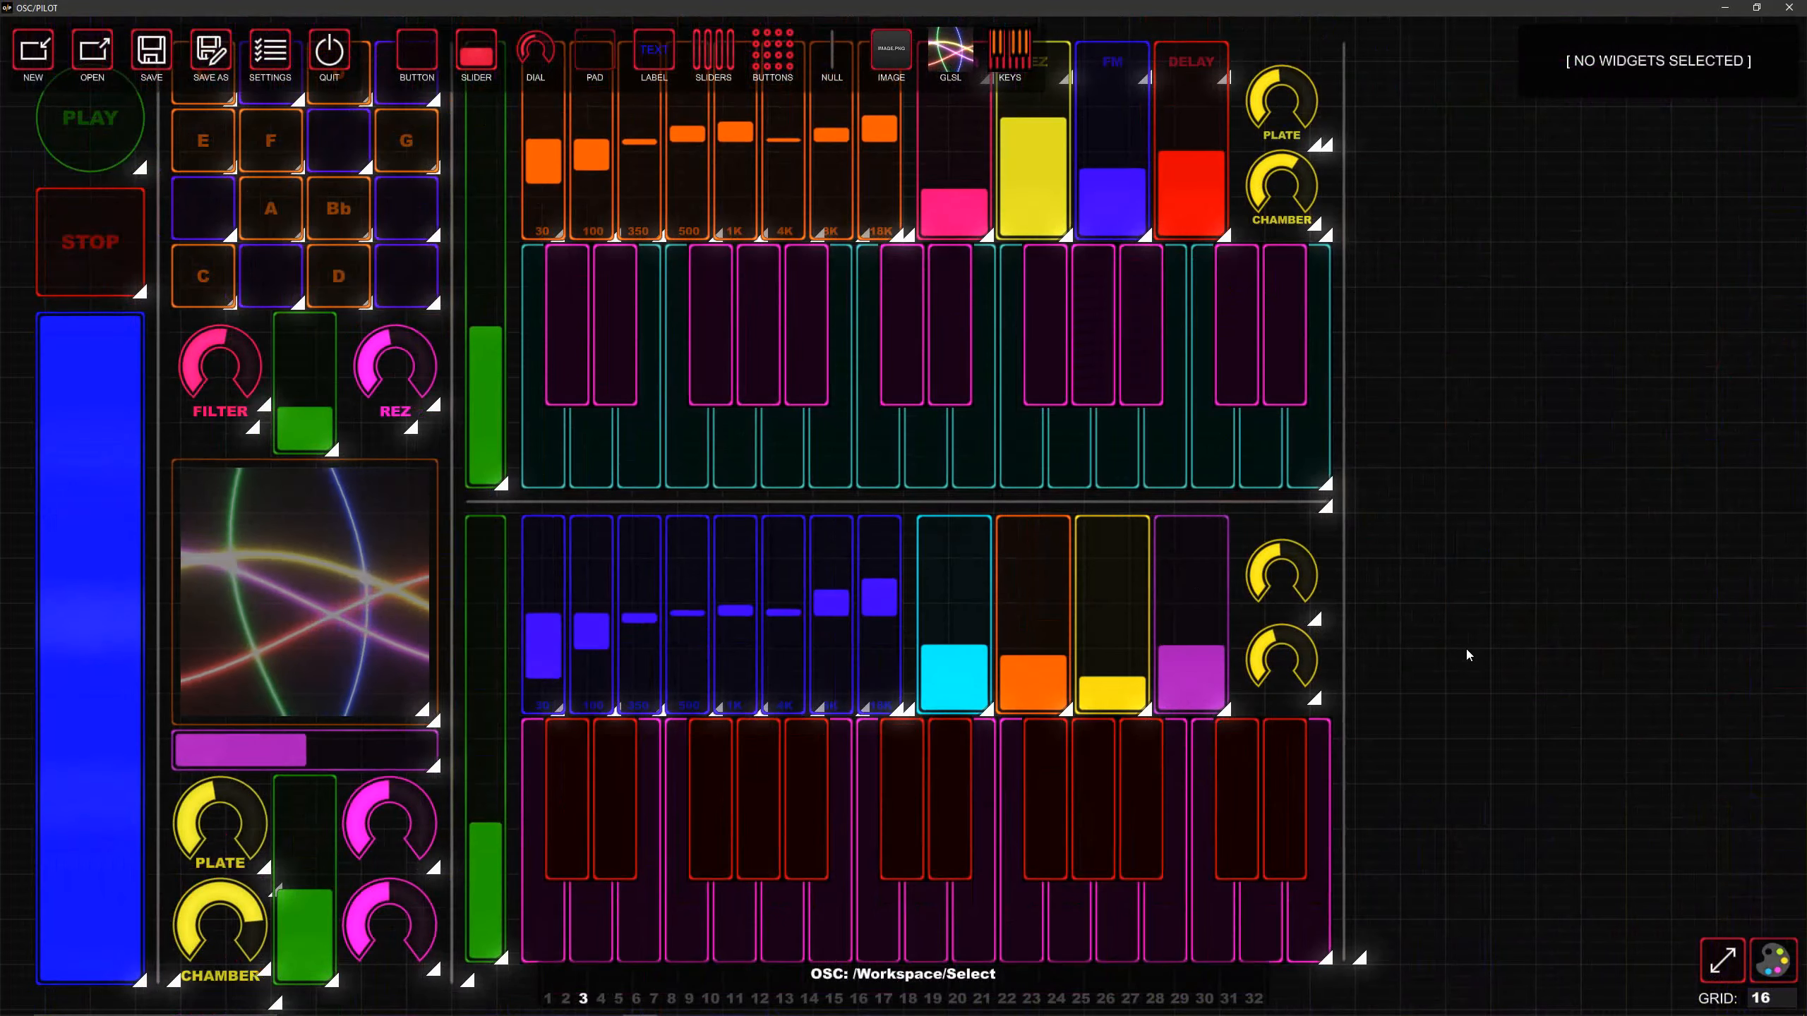
click(831, 50)
click(1529, 185)
click(1530, 185)
drag(845, 55, 1731, 562)
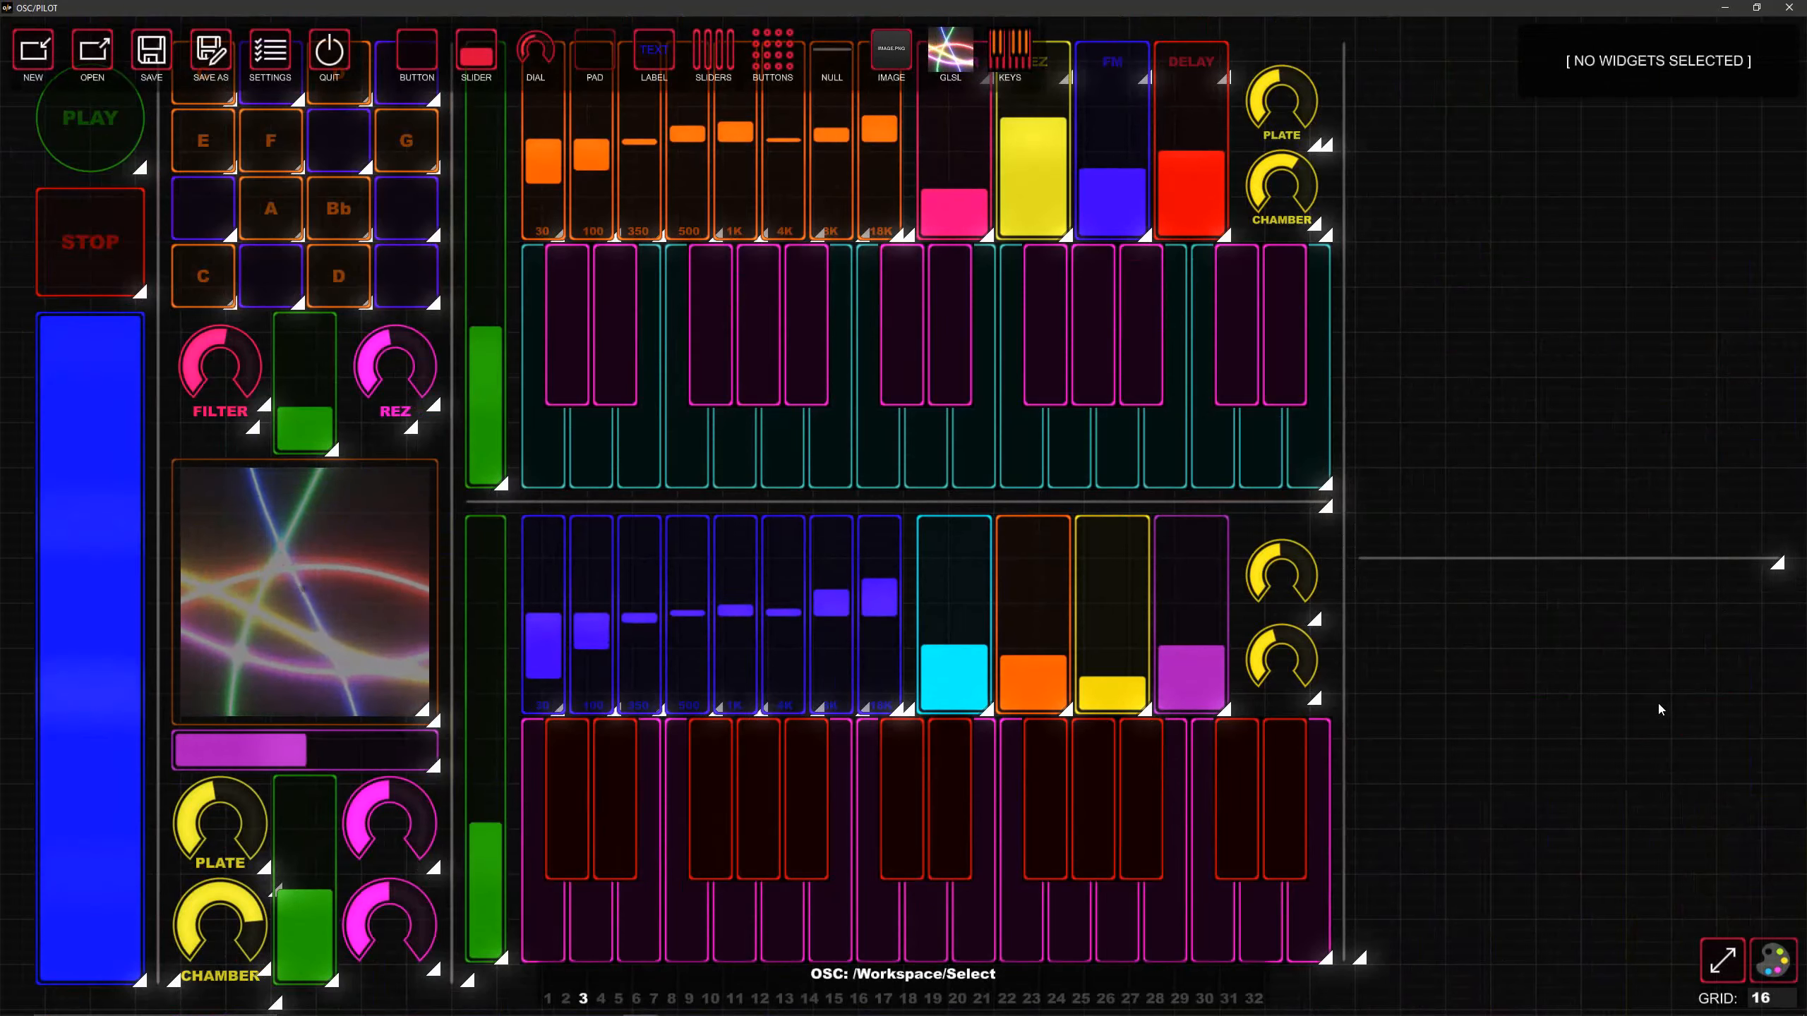
- Add a Buttons grid below the new divider line and size it to fill the empty area
click(773, 50)
drag(935, 137, 1768, 969)
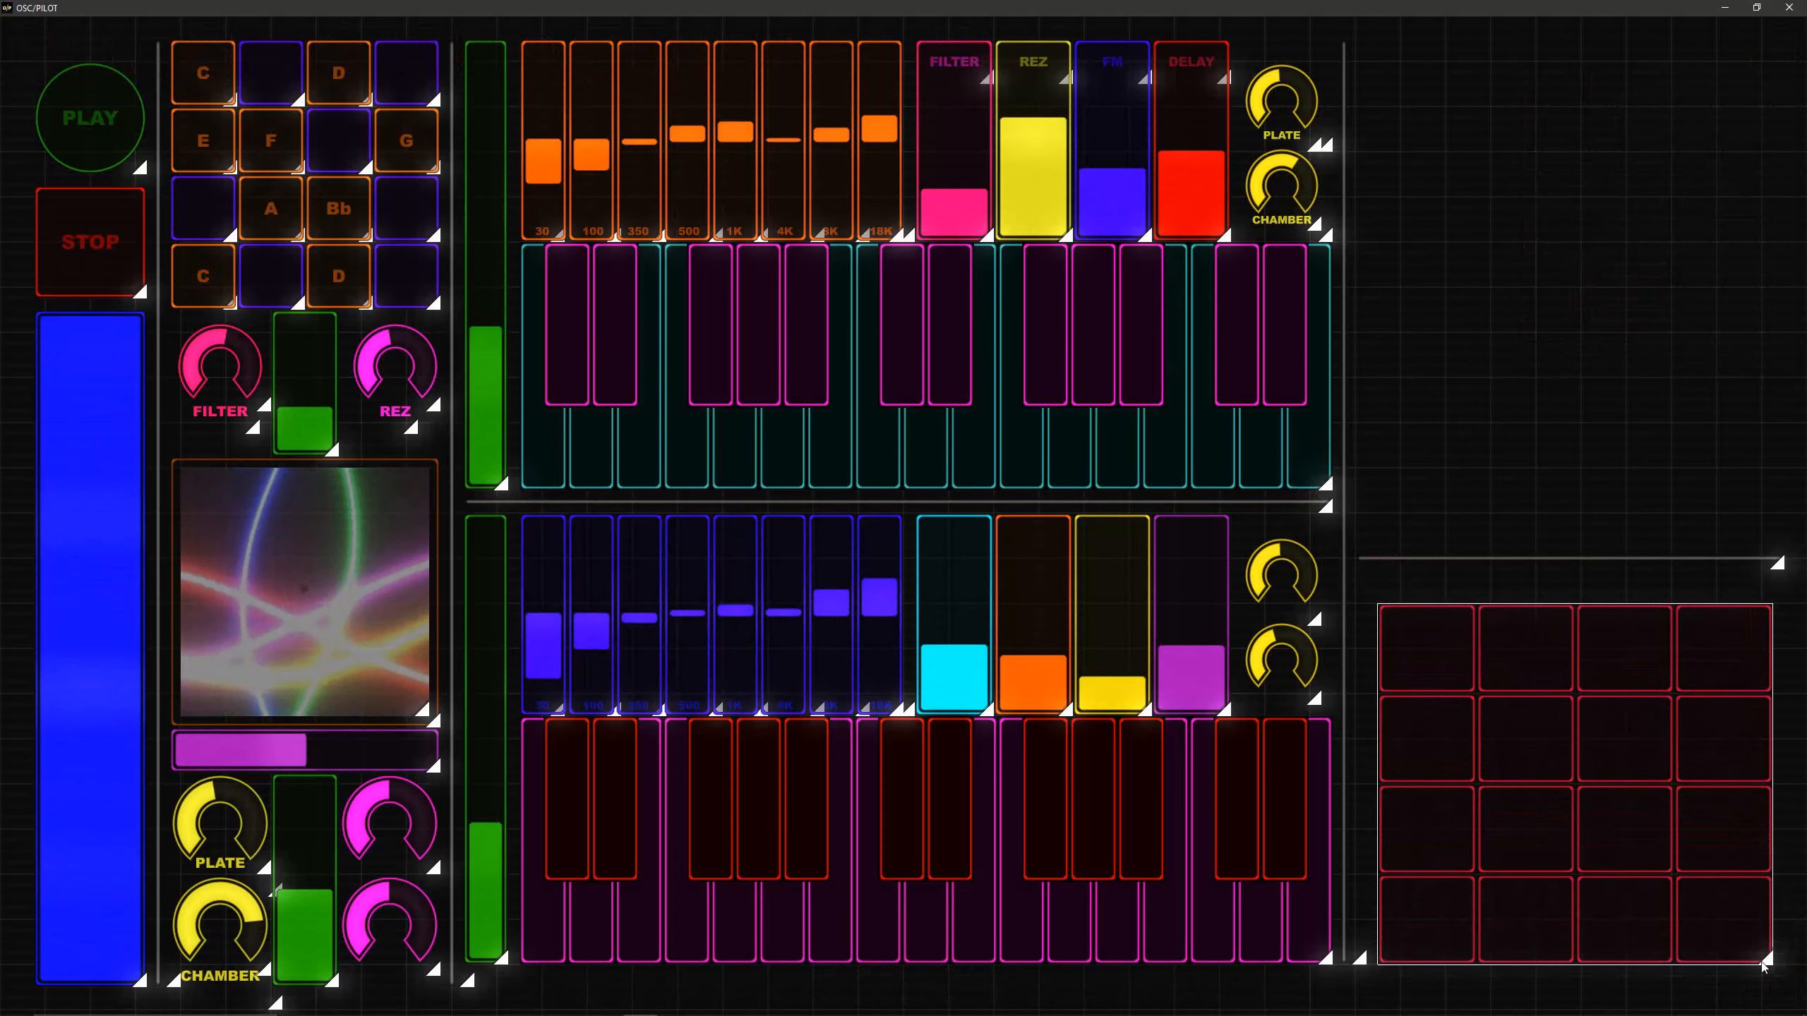
drag(1607, 707, 1596, 730)
mouse_move(1651, 831)
mouse_down()
mouse_move(1651, 800)
mouse_move(1673, 840)
mouse_up()
drag(1761, 912, 1757, 873)
drag(1606, 737, 1611, 819)
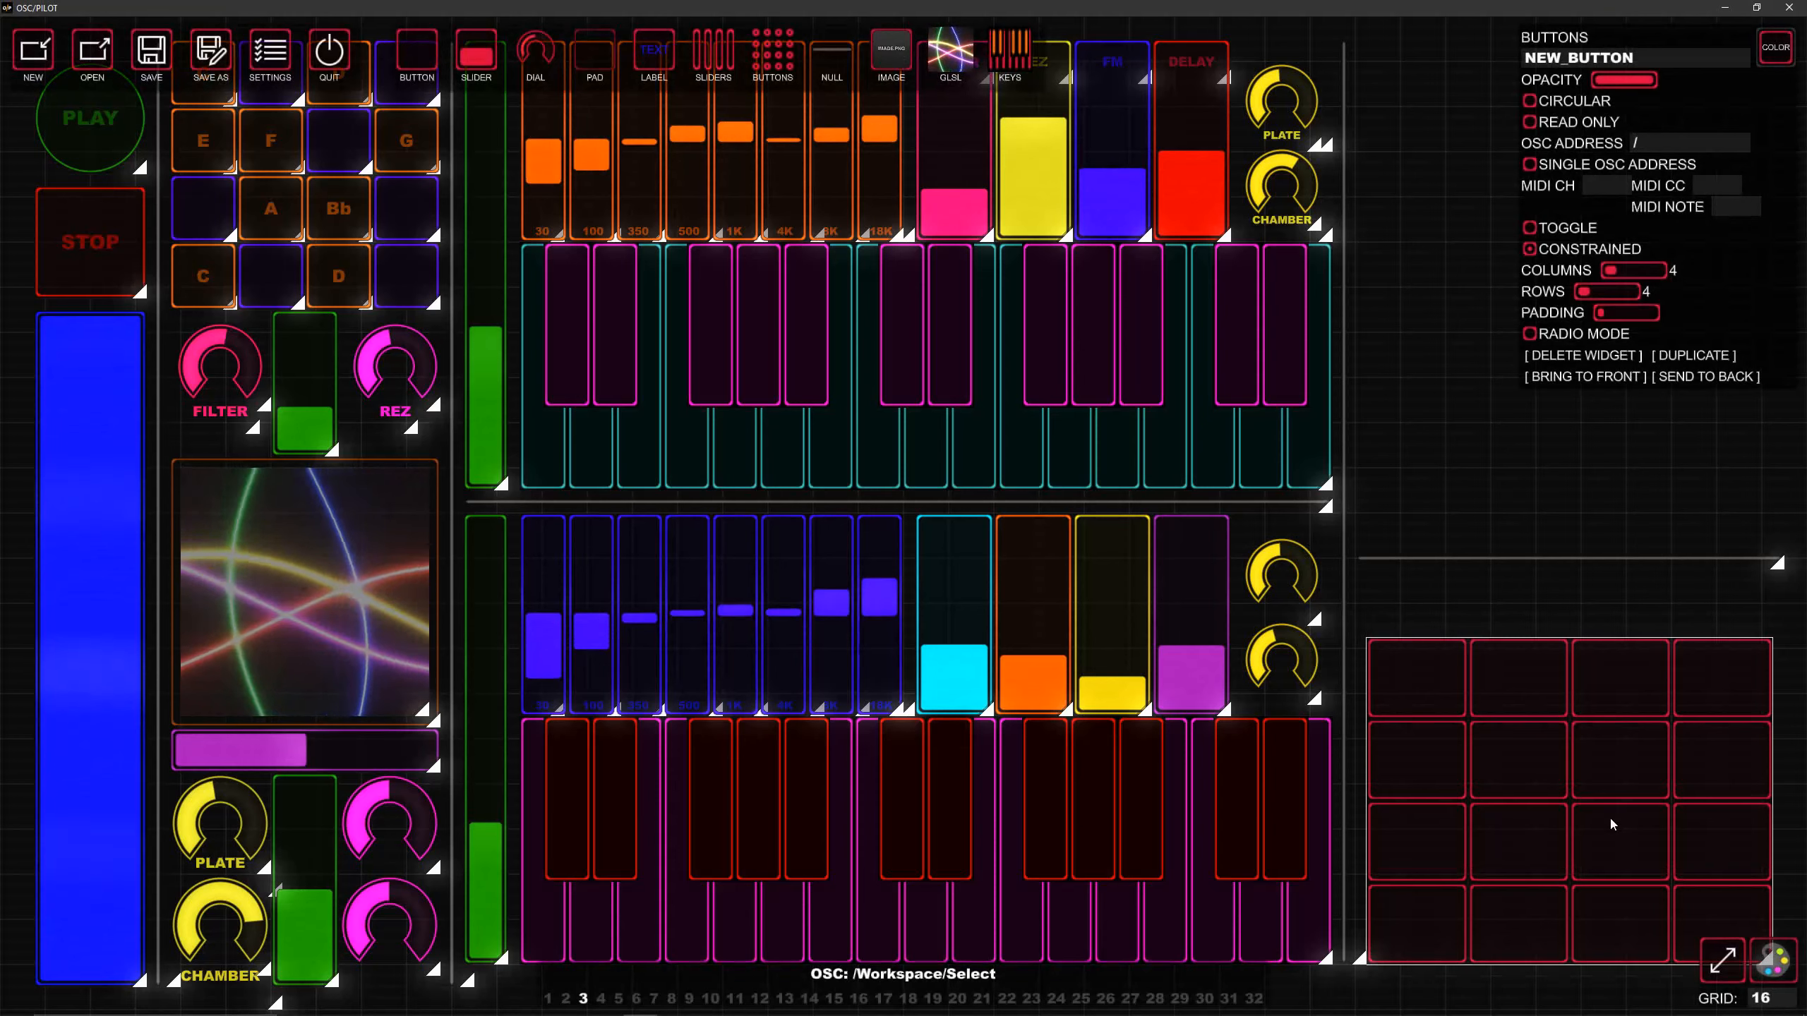
- Set the new button grid to 5 columns and 6 rows
click(1601, 293)
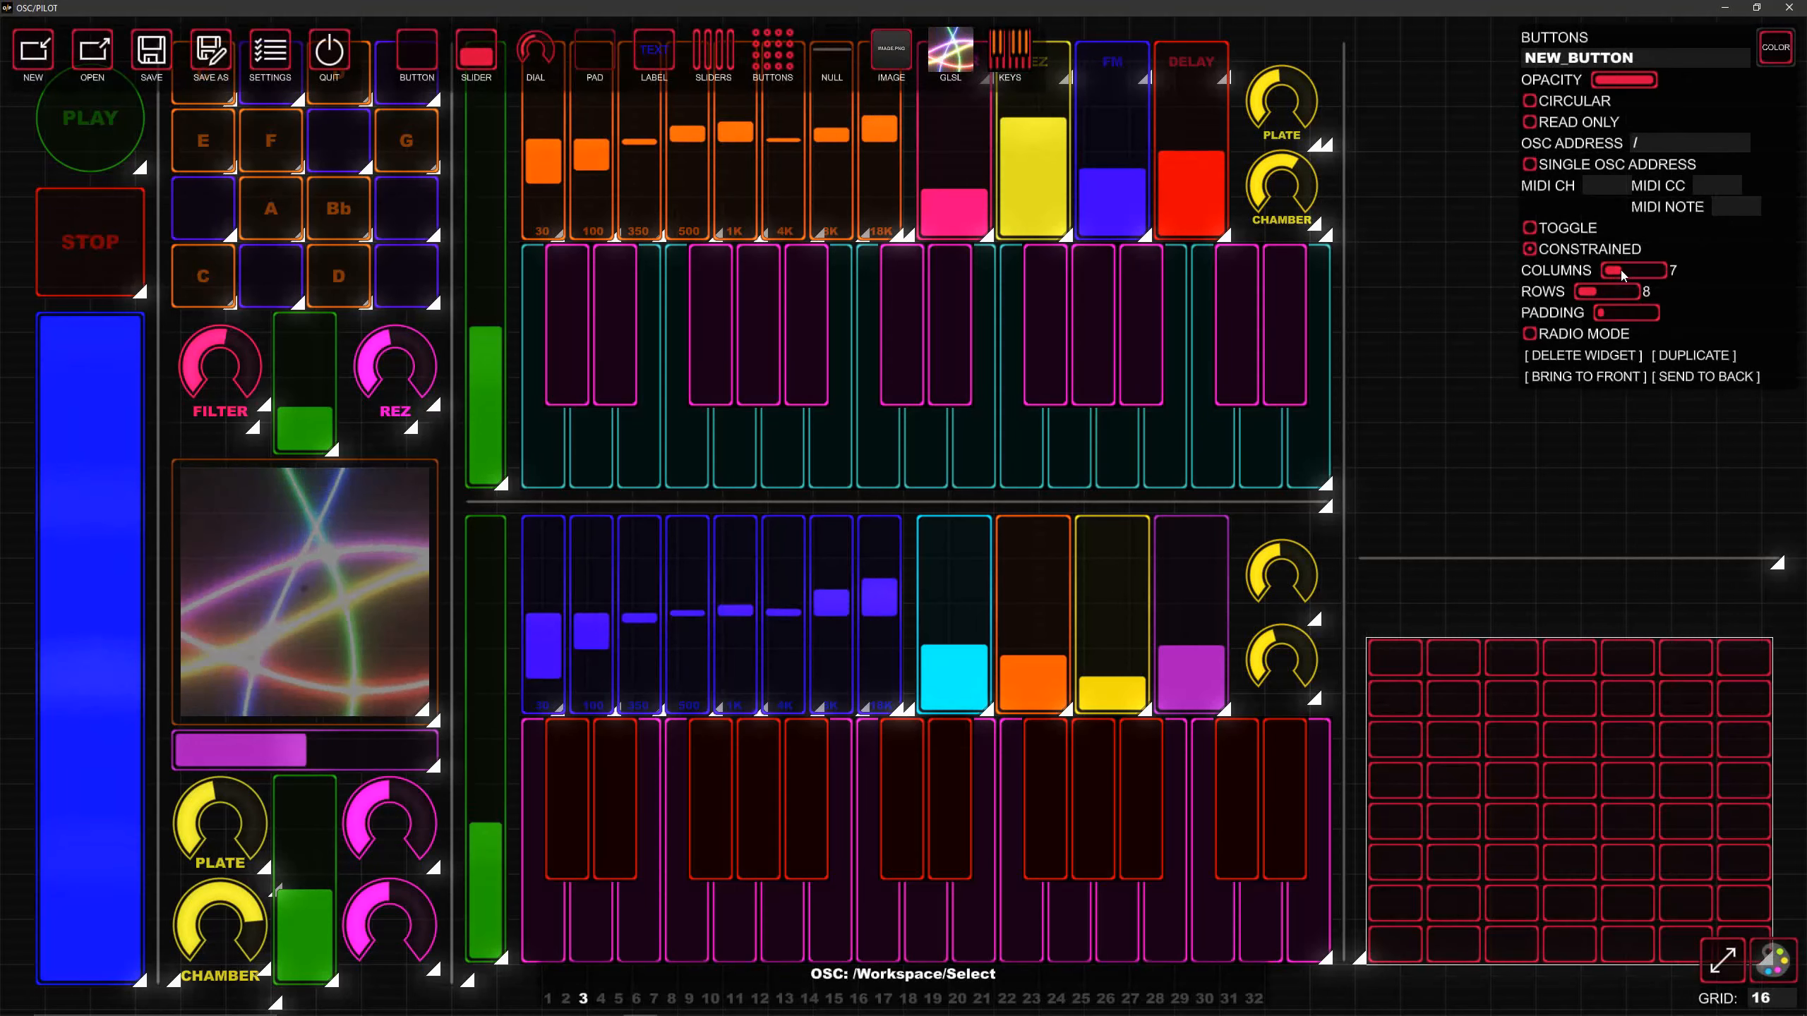
click(1621, 276)
click(1614, 272)
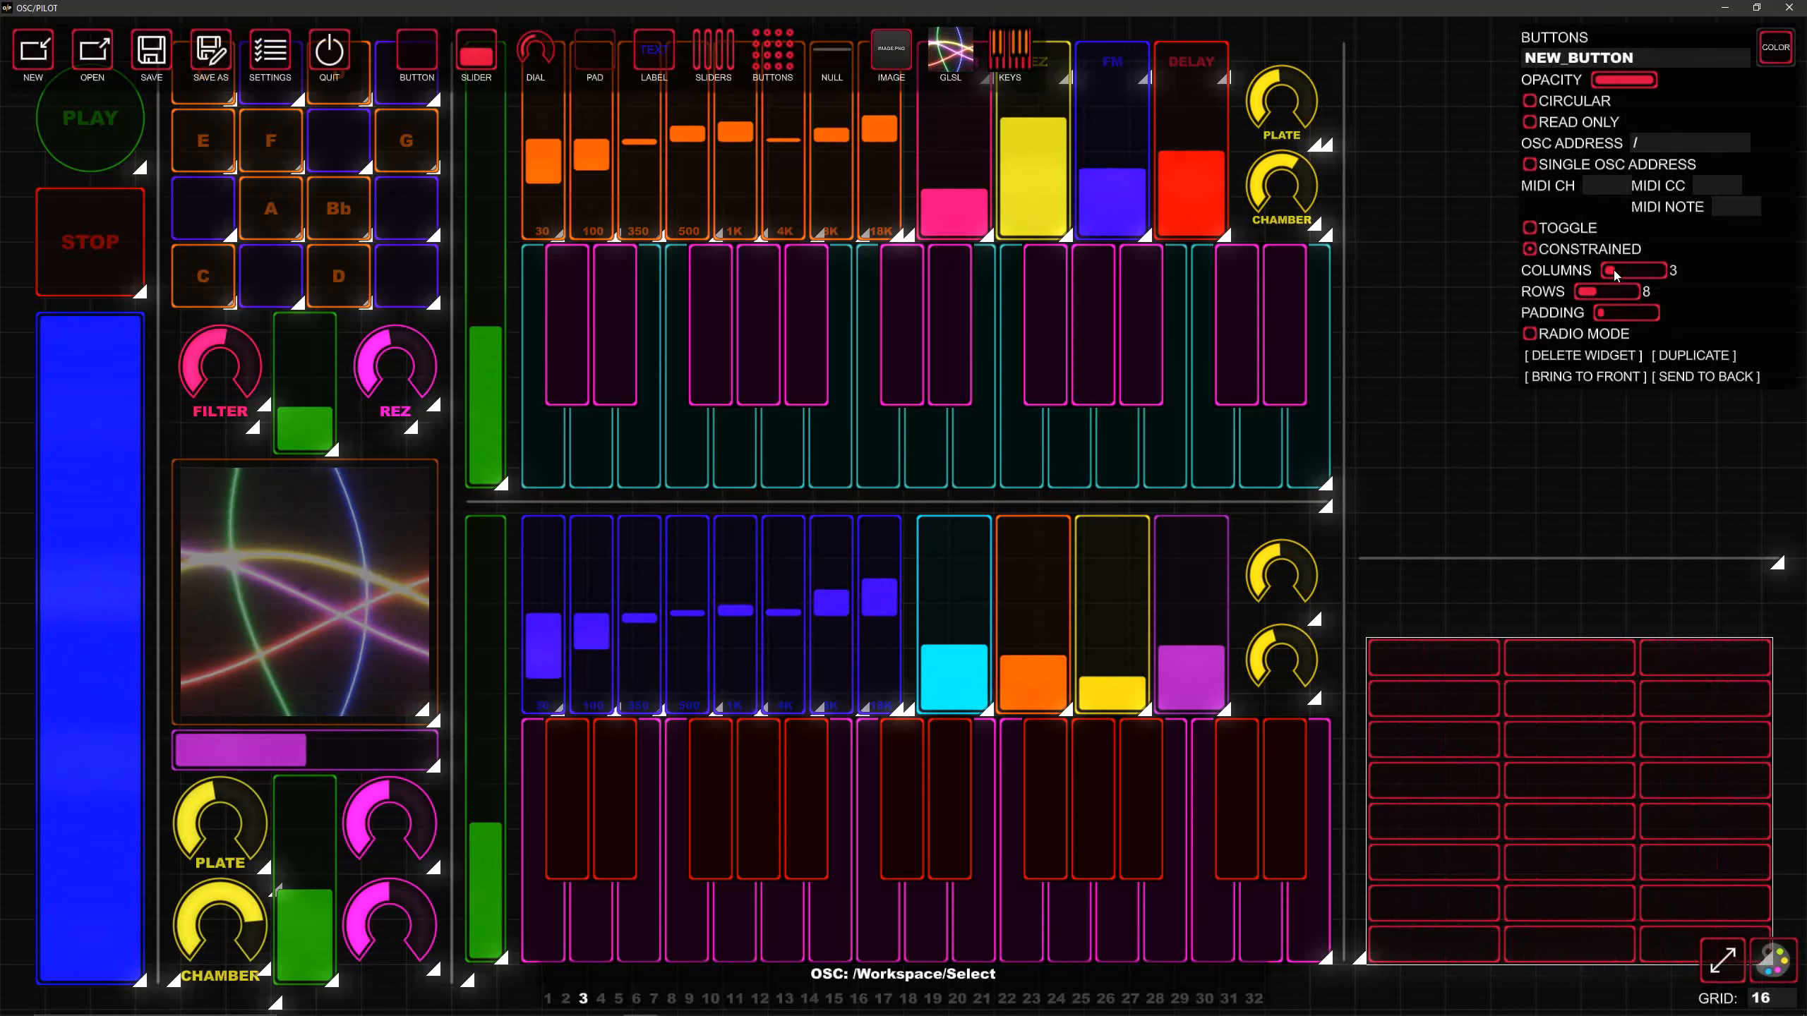
click(1618, 274)
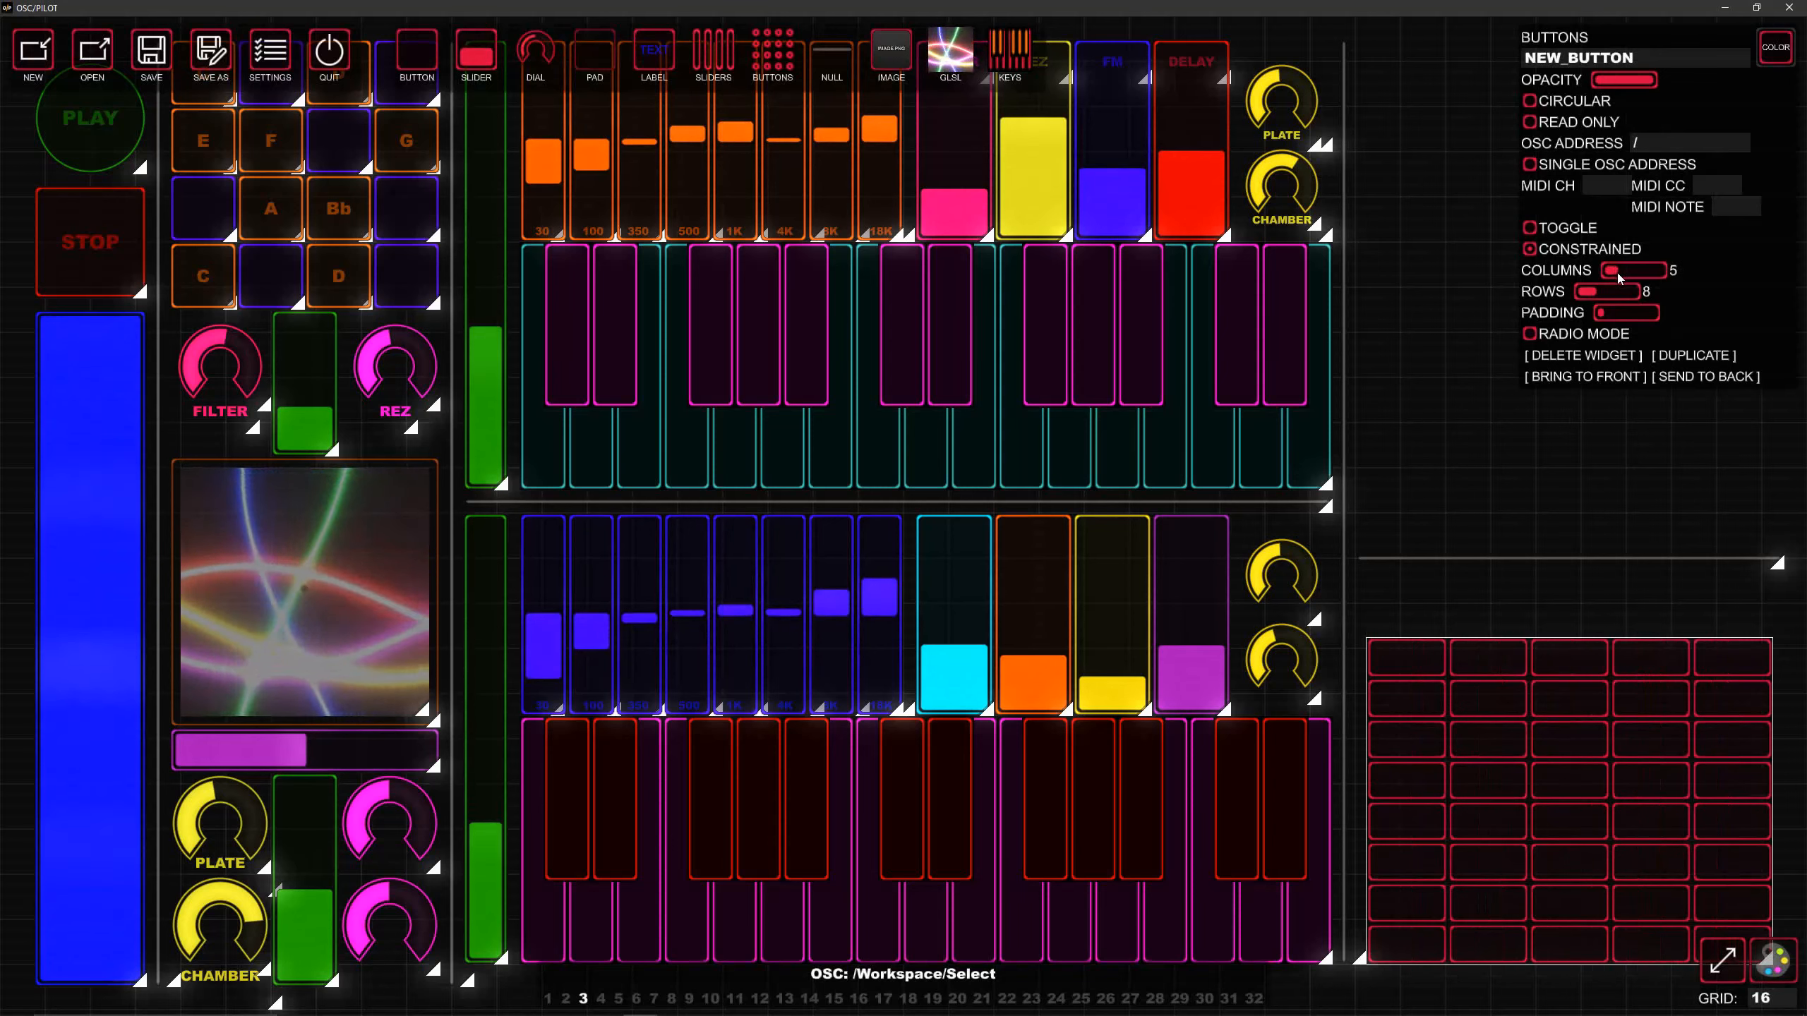
click(1594, 294)
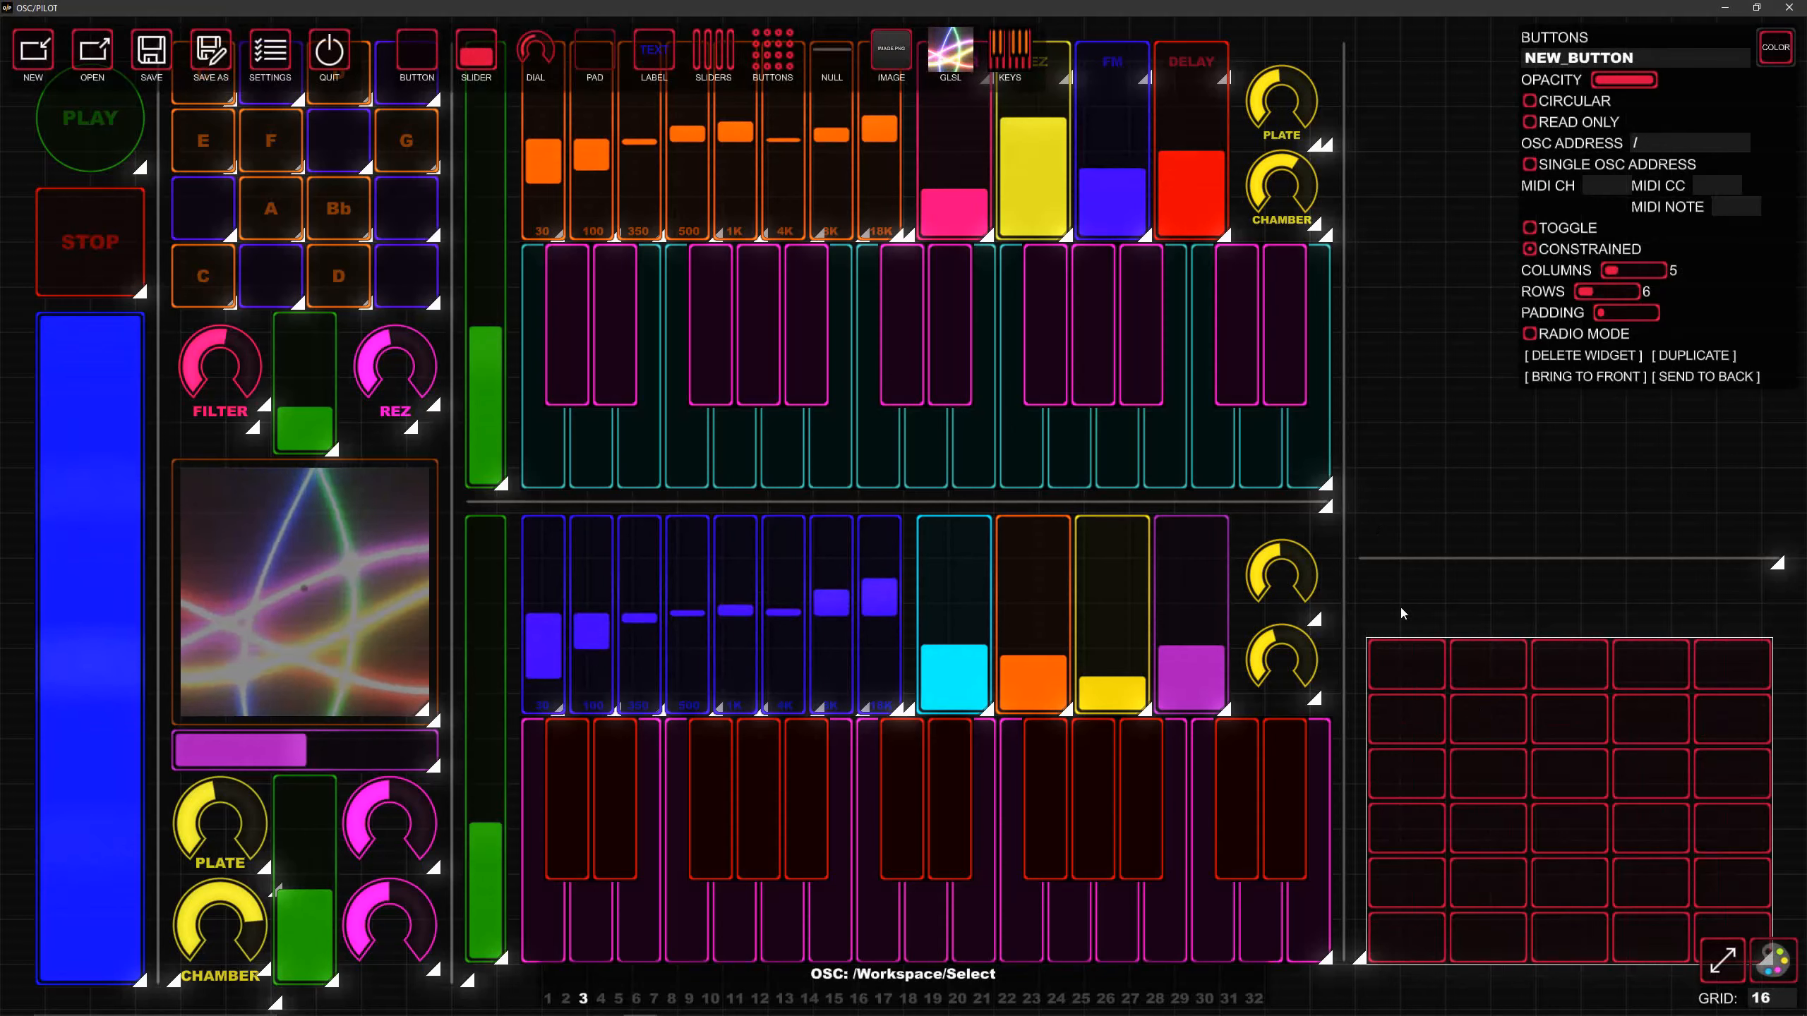
- Recolor the new button grid, trying blue first and settling on the darker violet-blue swatch
click(1772, 47)
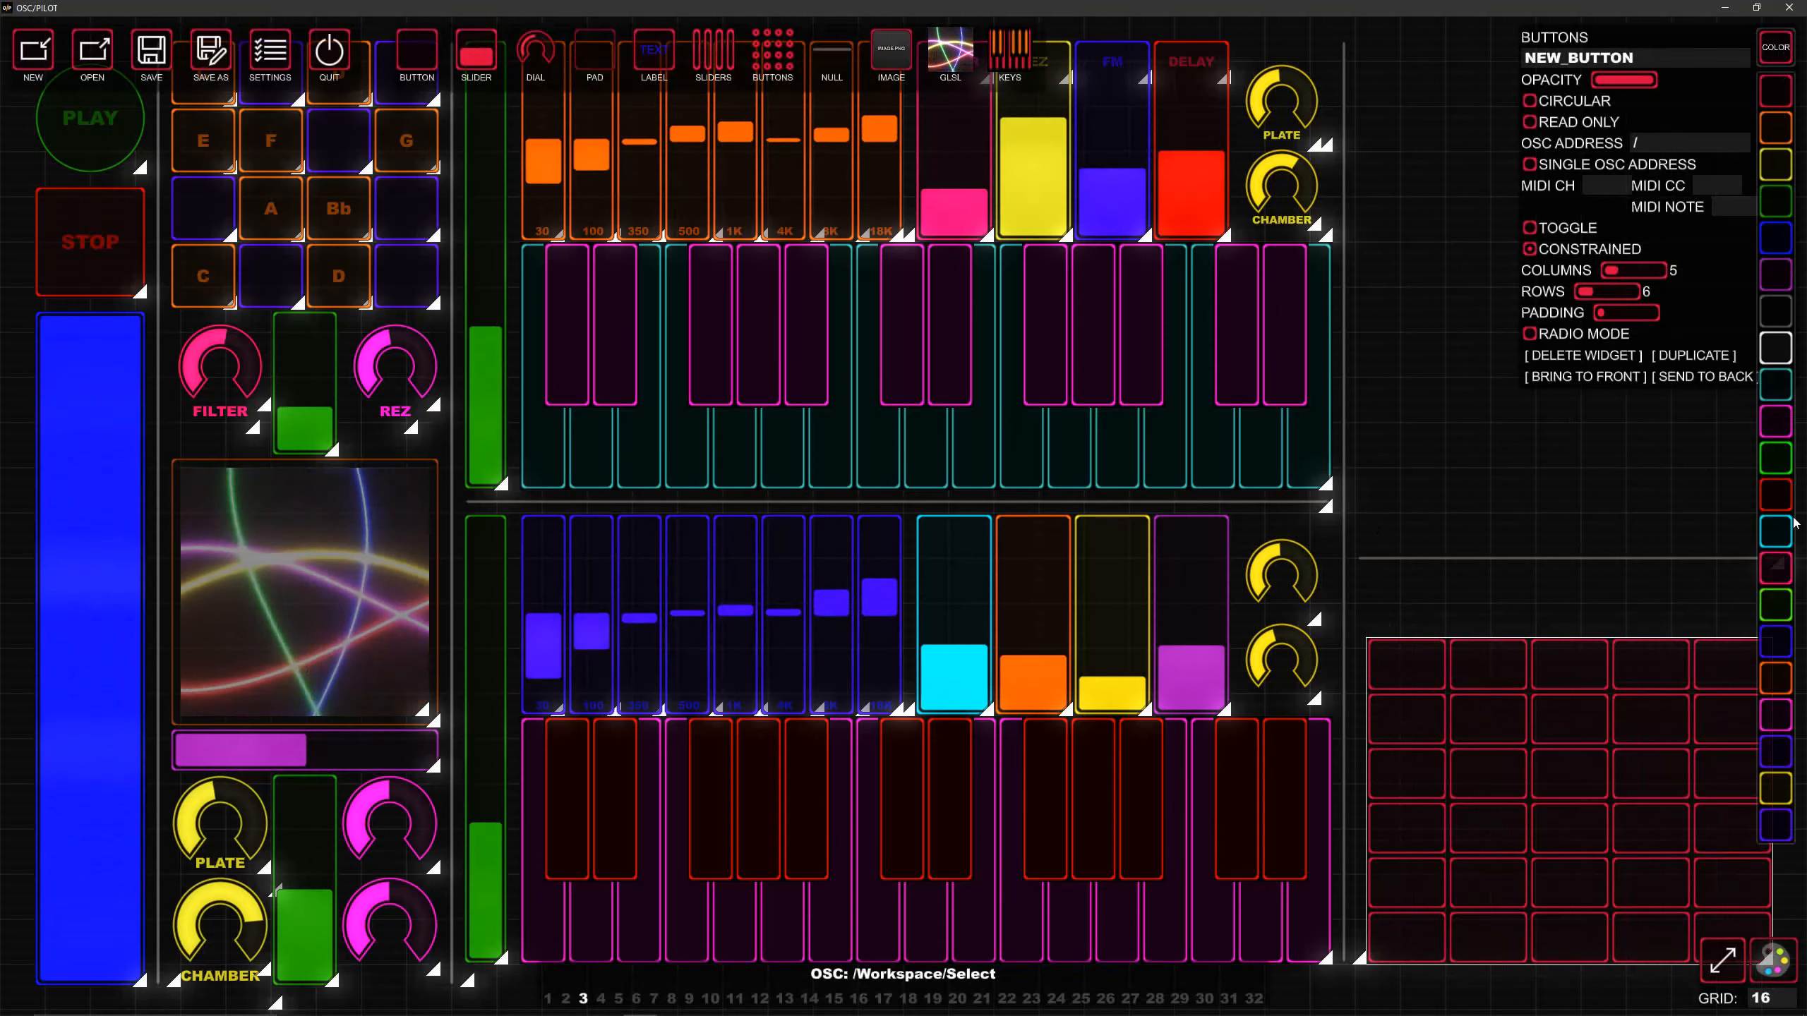
click(1774, 245)
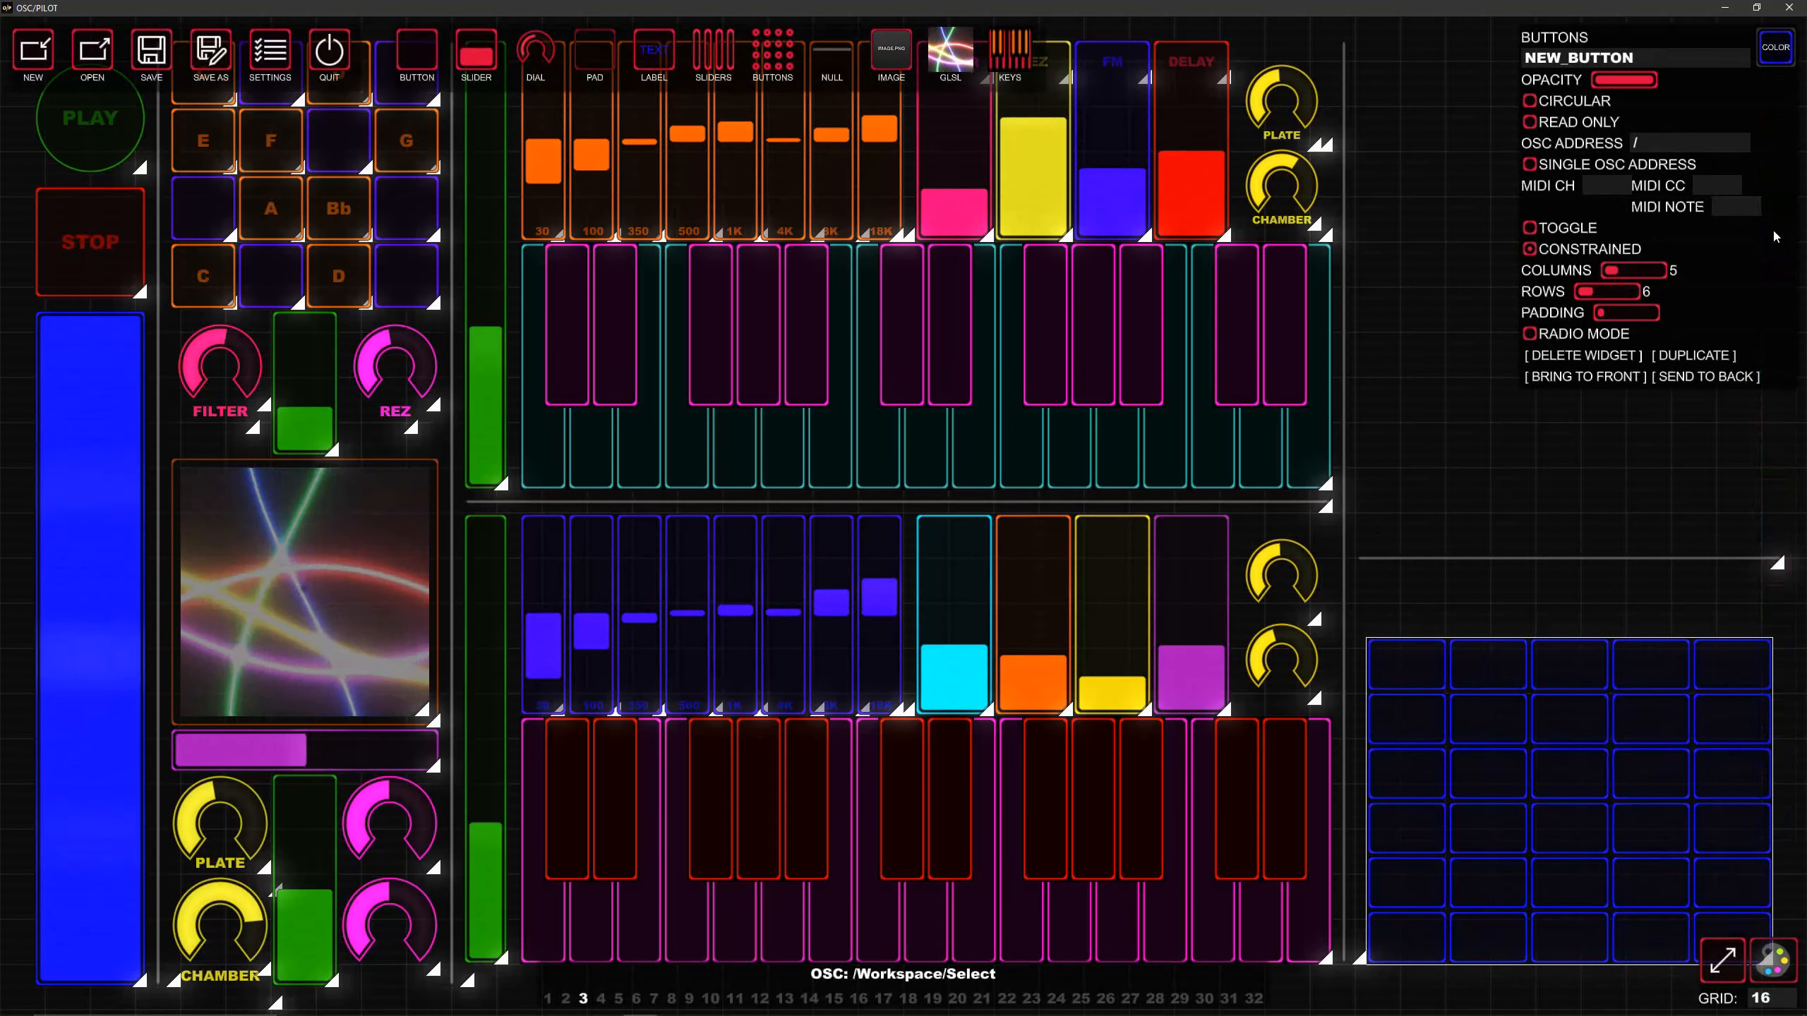
click(1774, 49)
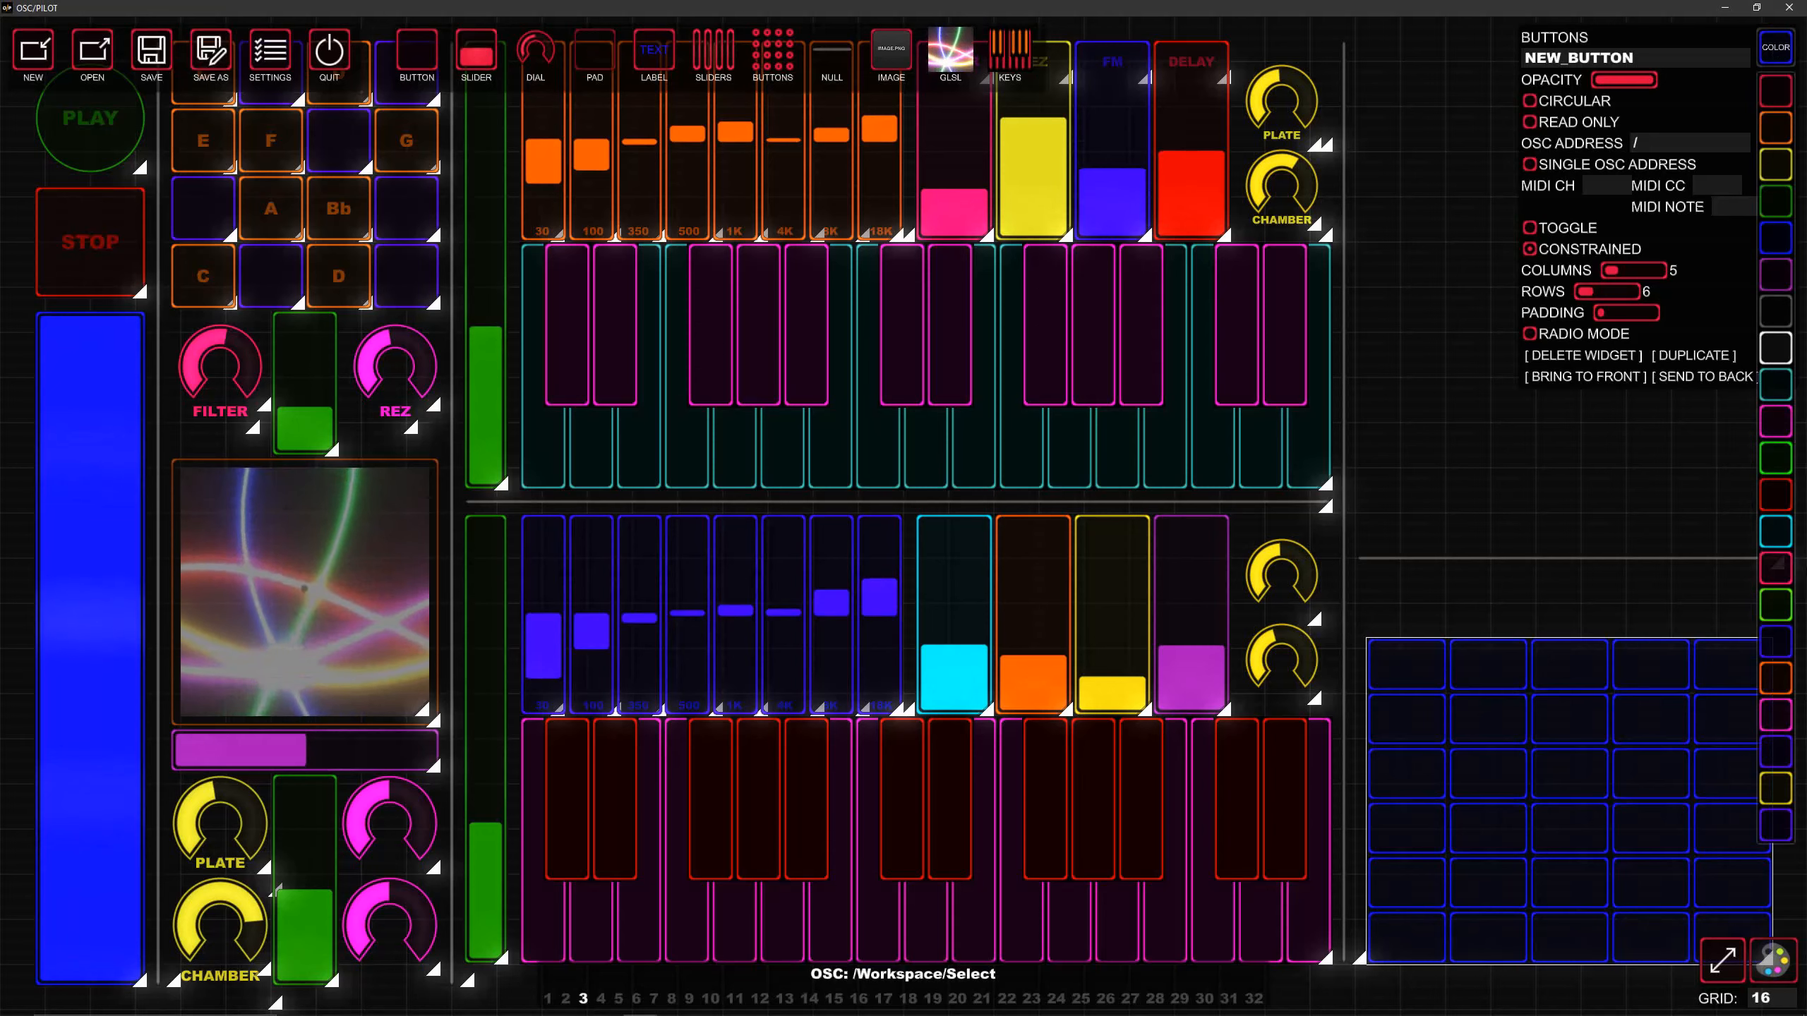
click(1783, 822)
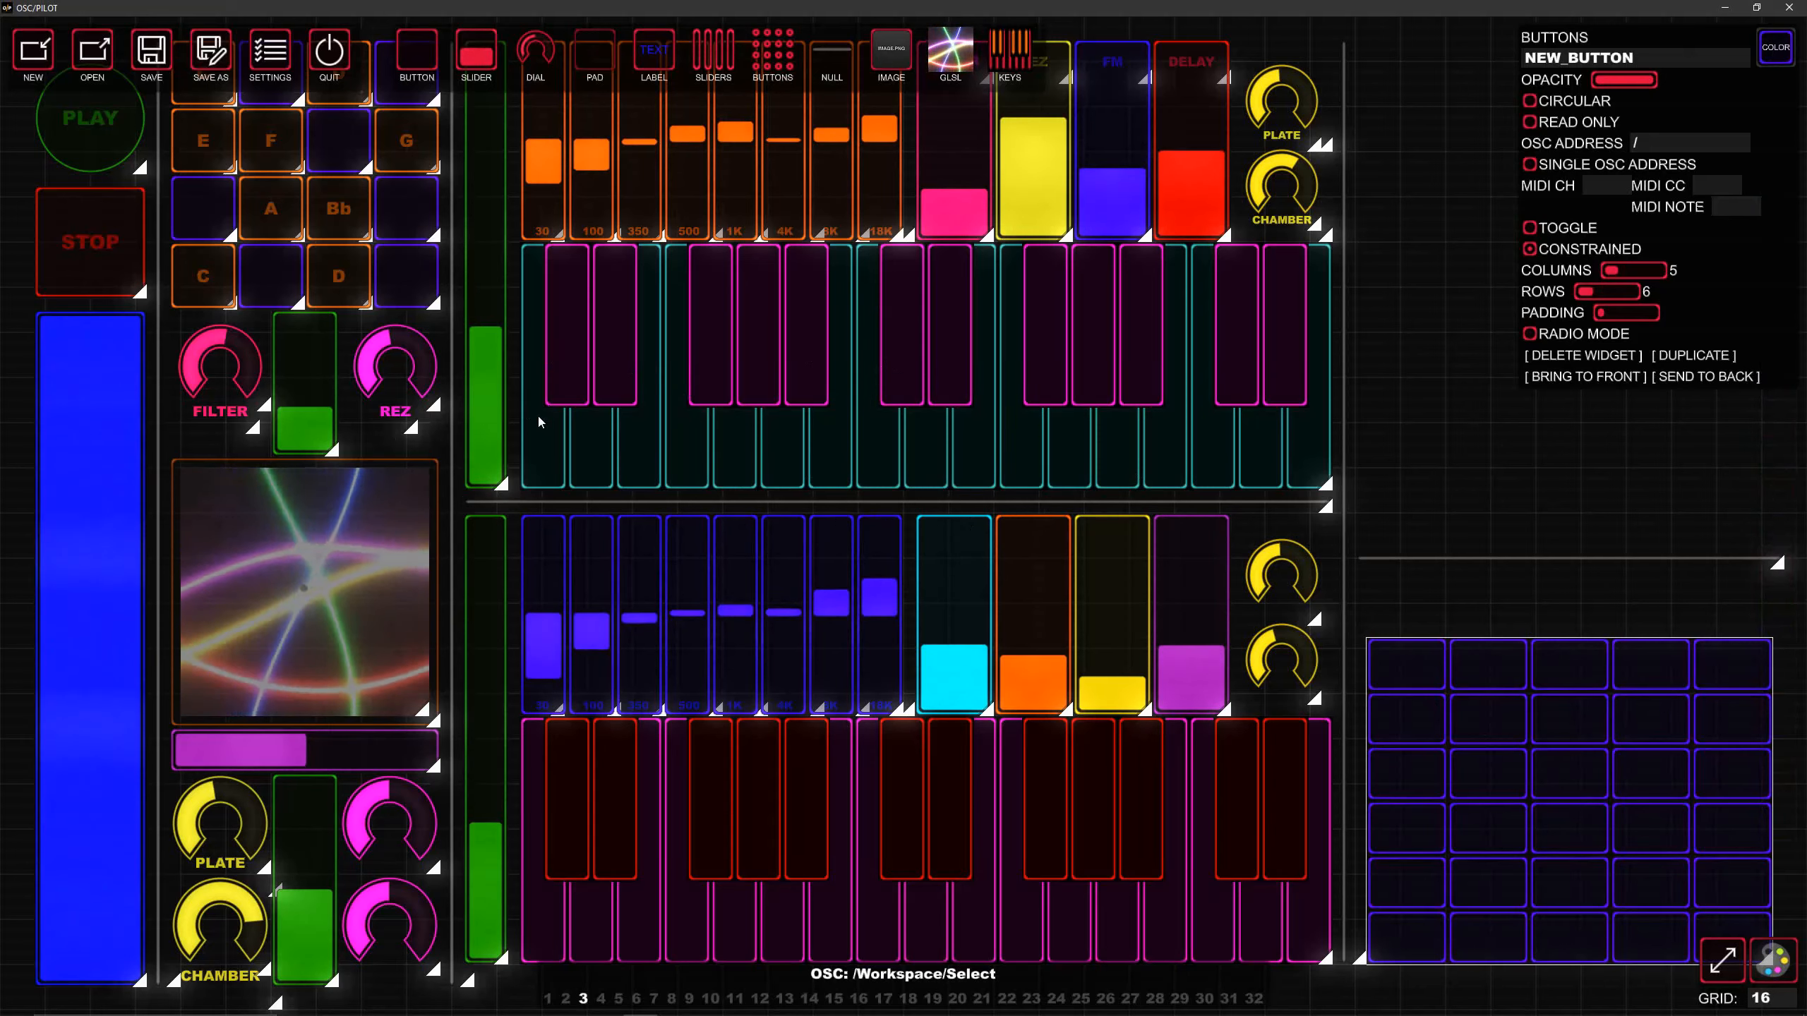
- Check which MIDI channels and notes the 4x4 pad grid and the two keyboards use
click(349, 235)
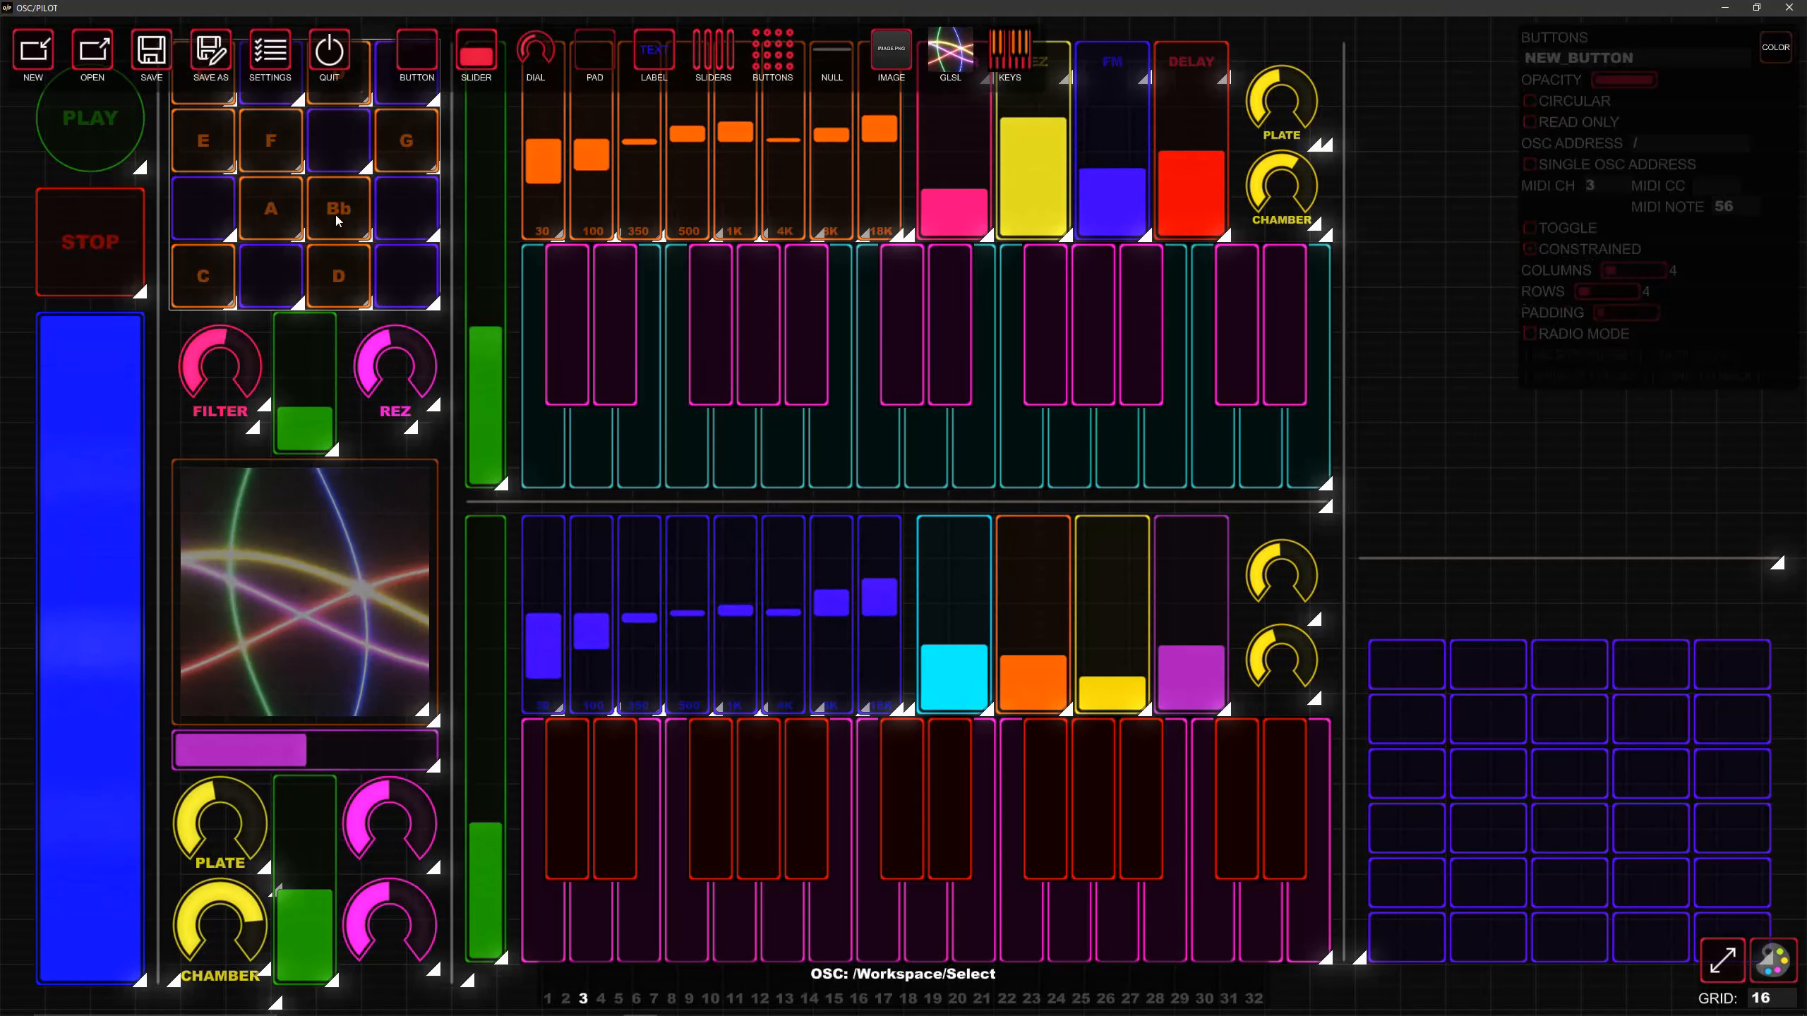
click(867, 434)
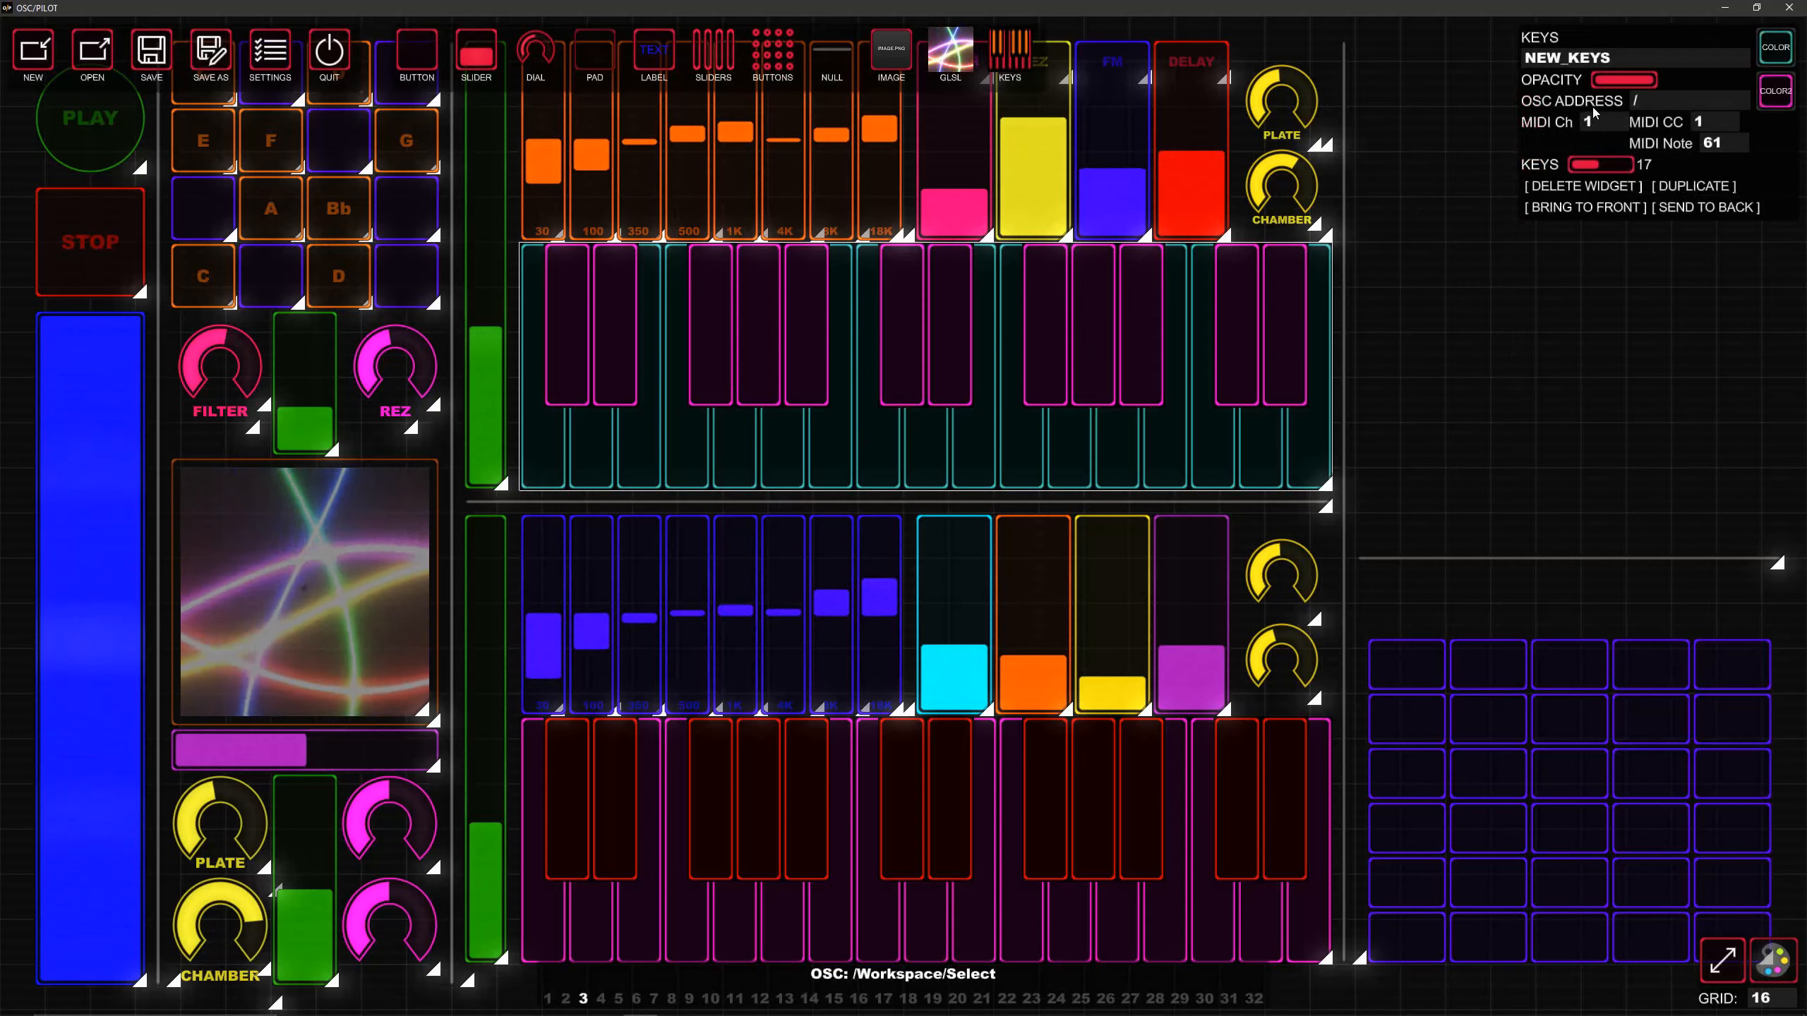
click(1067, 824)
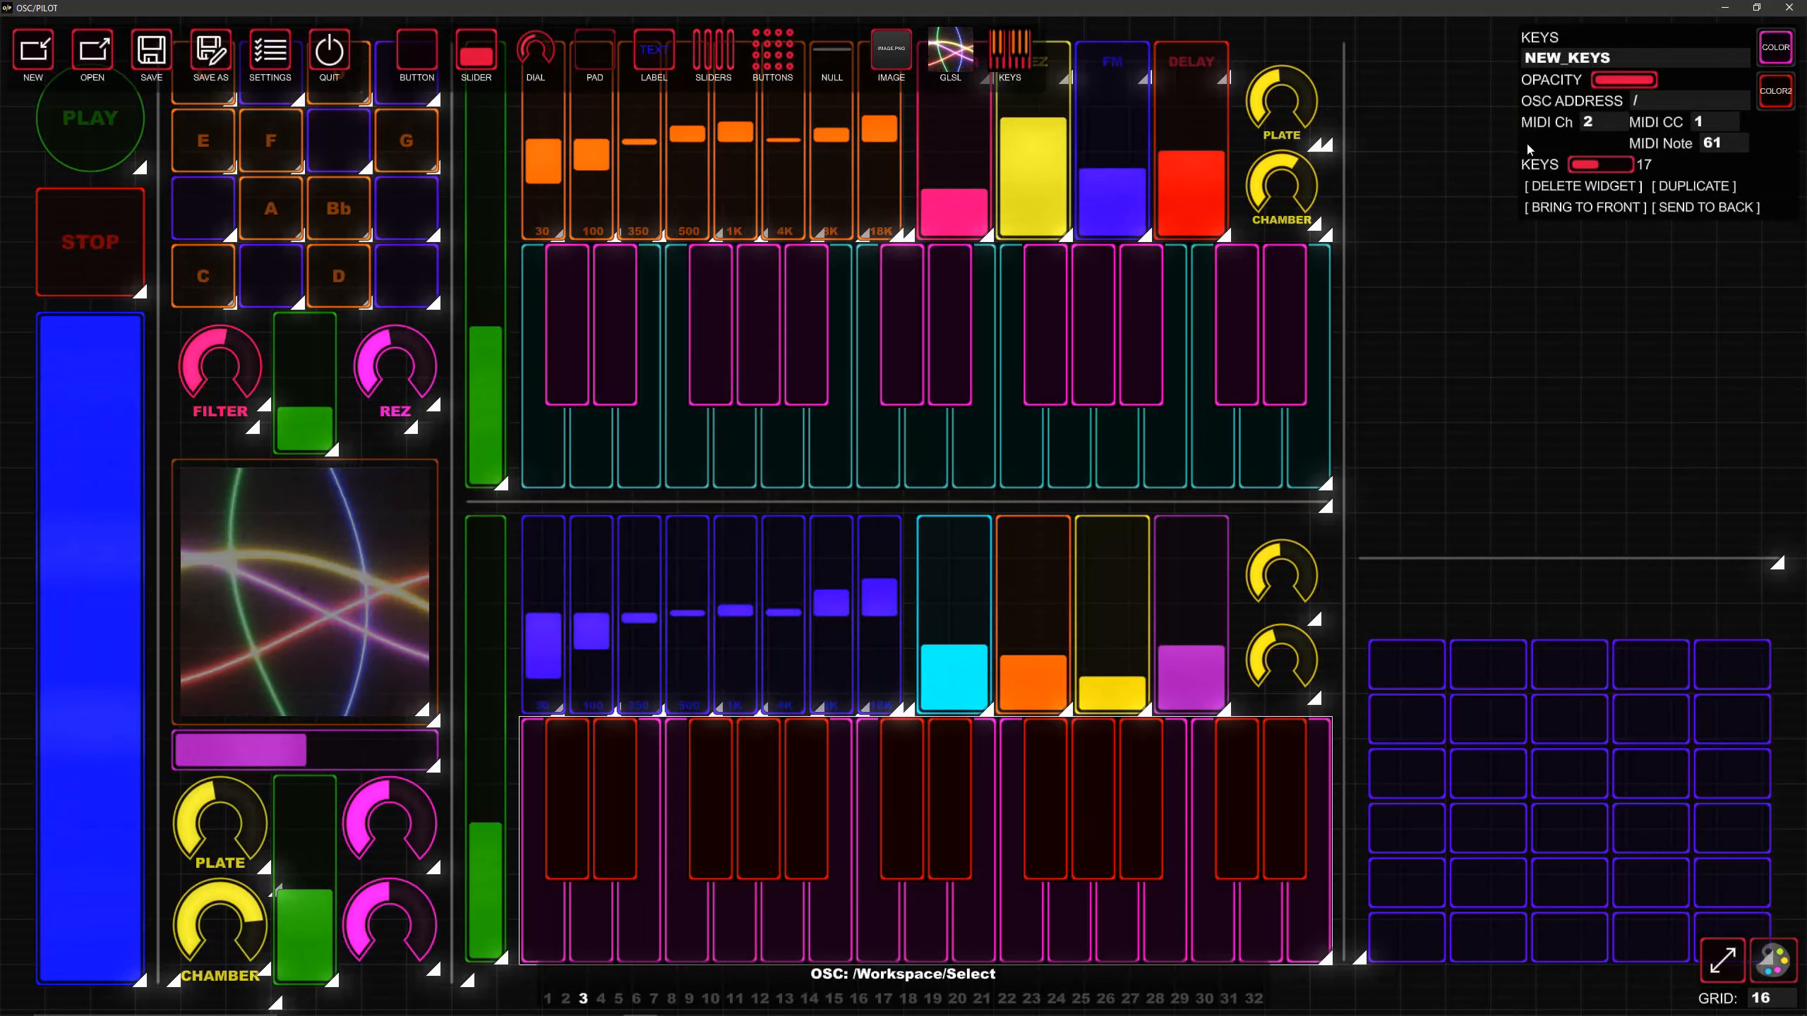
click(1570, 737)
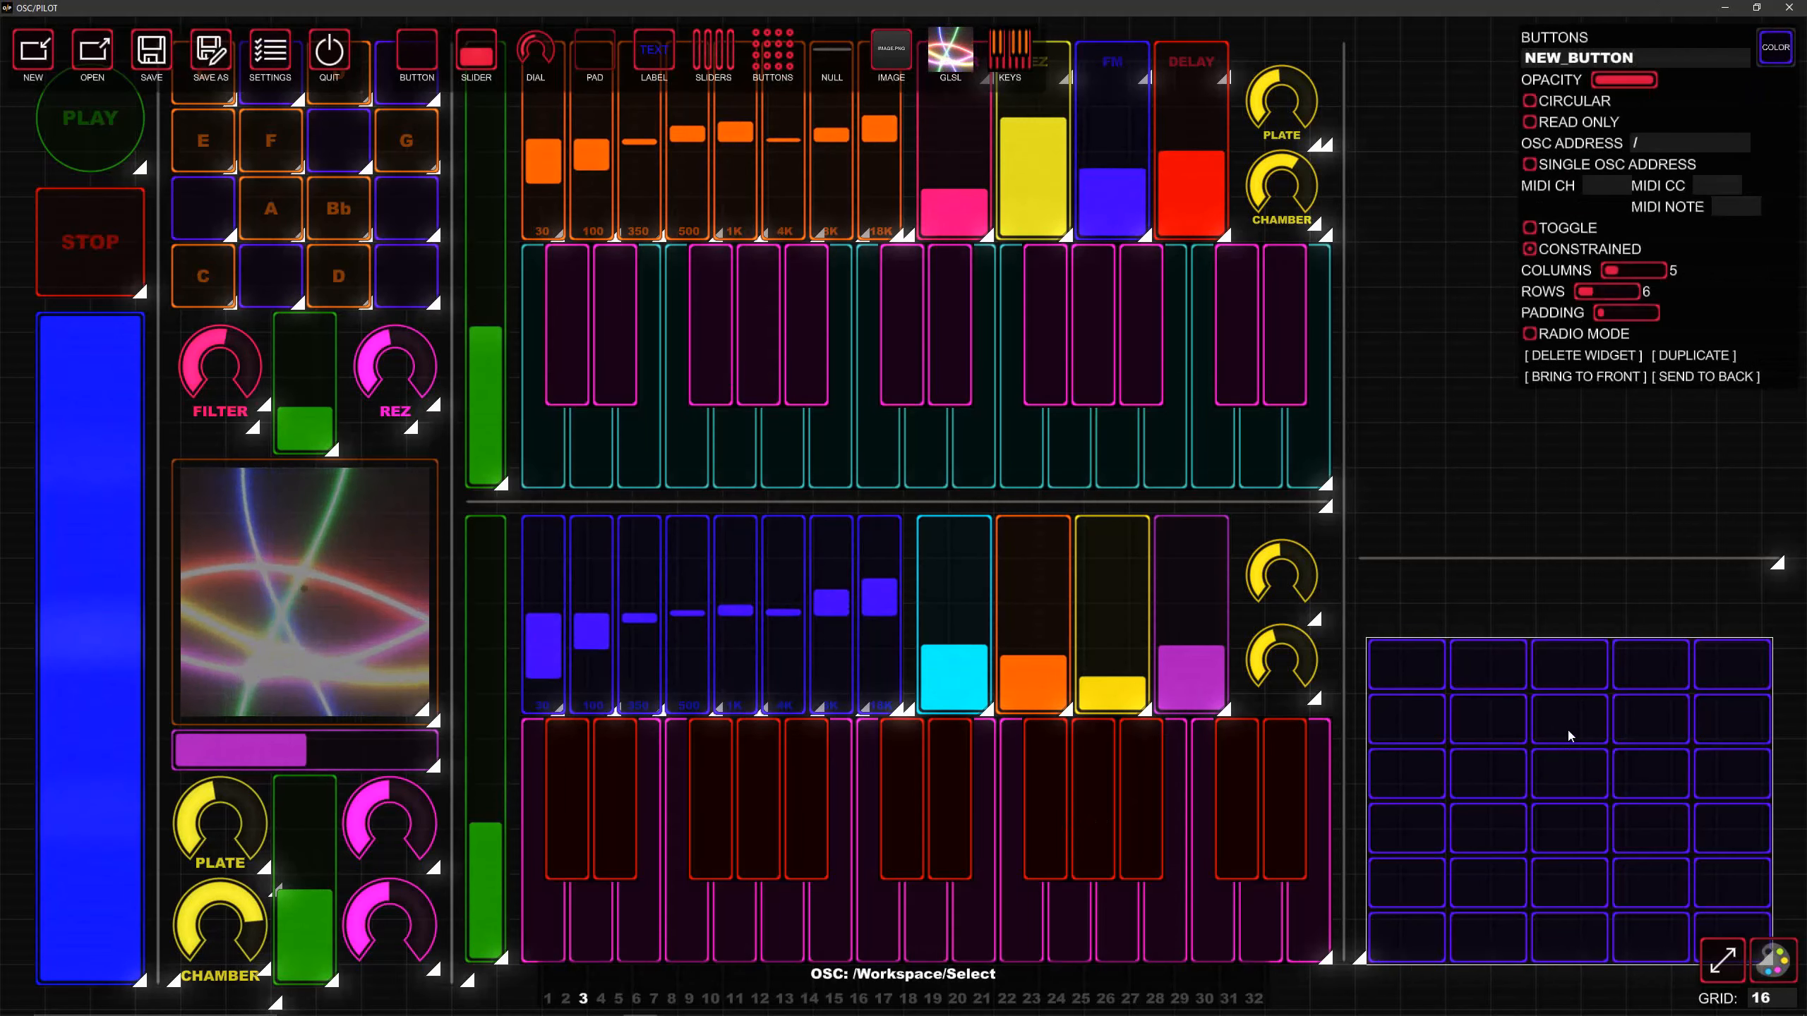
click(338, 292)
click(1496, 1003)
- Set the new button grid to MIDI channel 4, MIDI CC 1 and MIDI note 61, and deselect it
click(1509, 918)
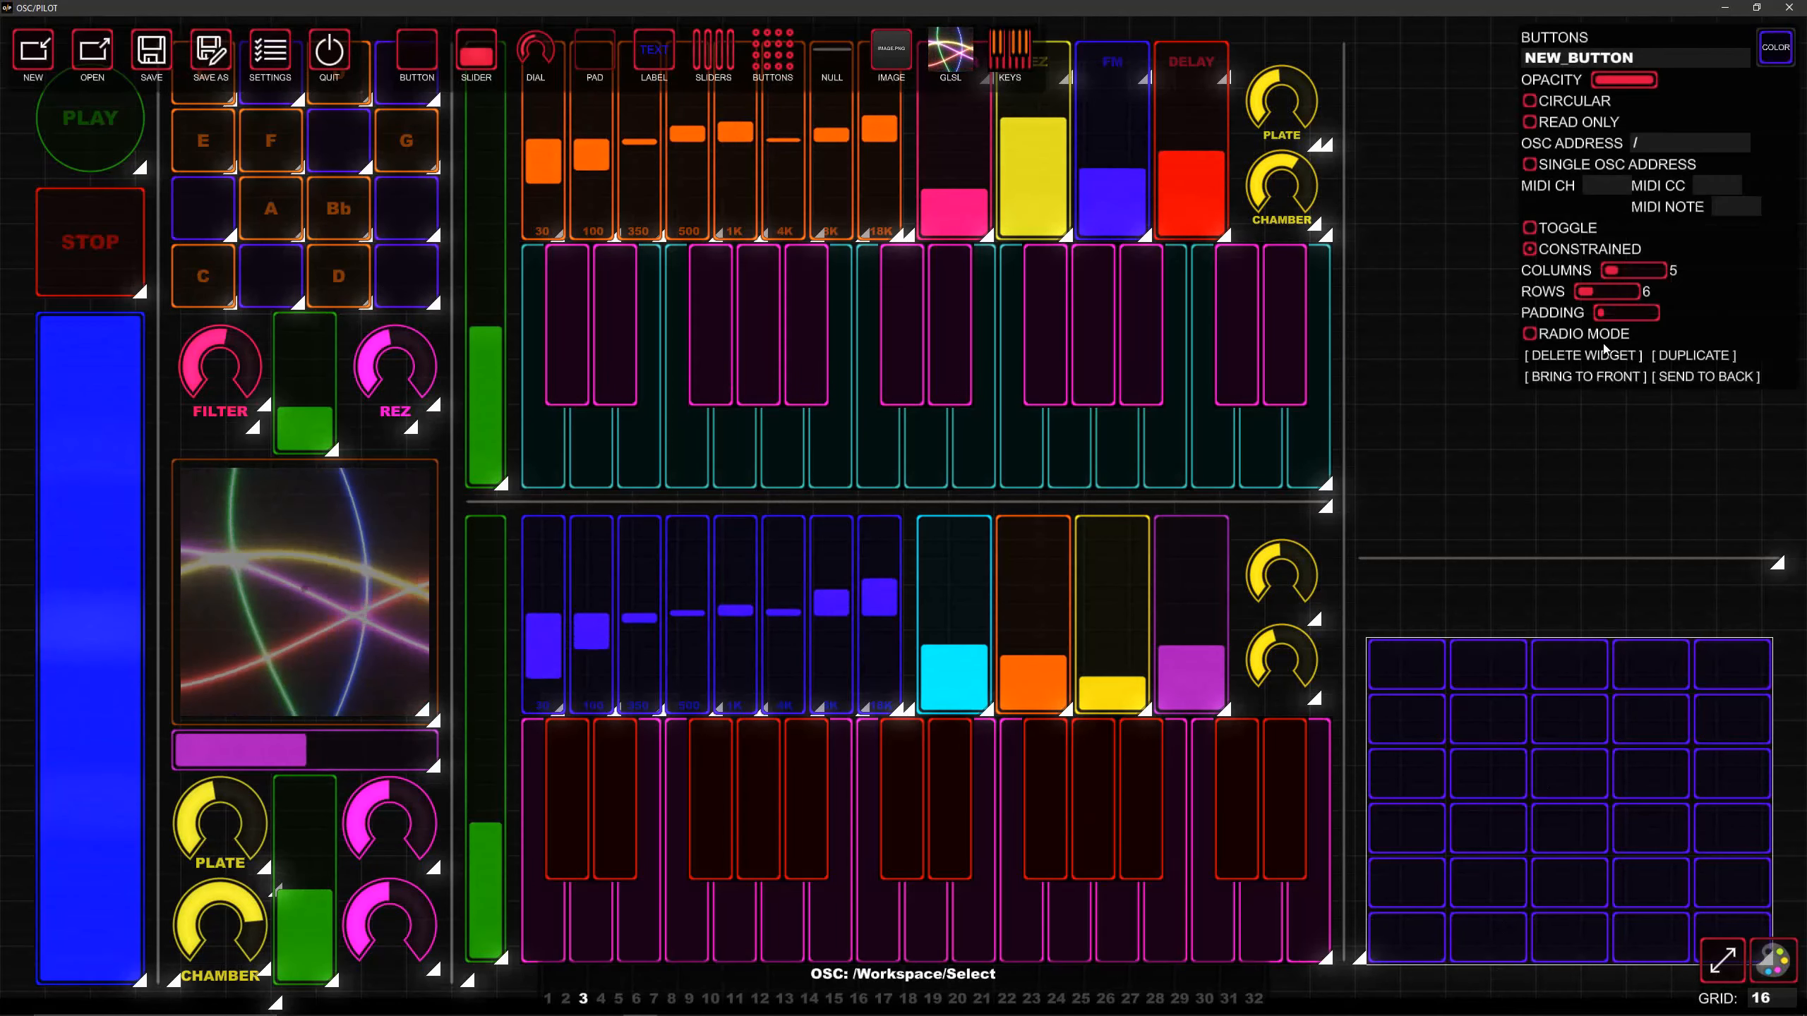
click(1618, 183)
text(4)
click(1717, 187)
text(1)
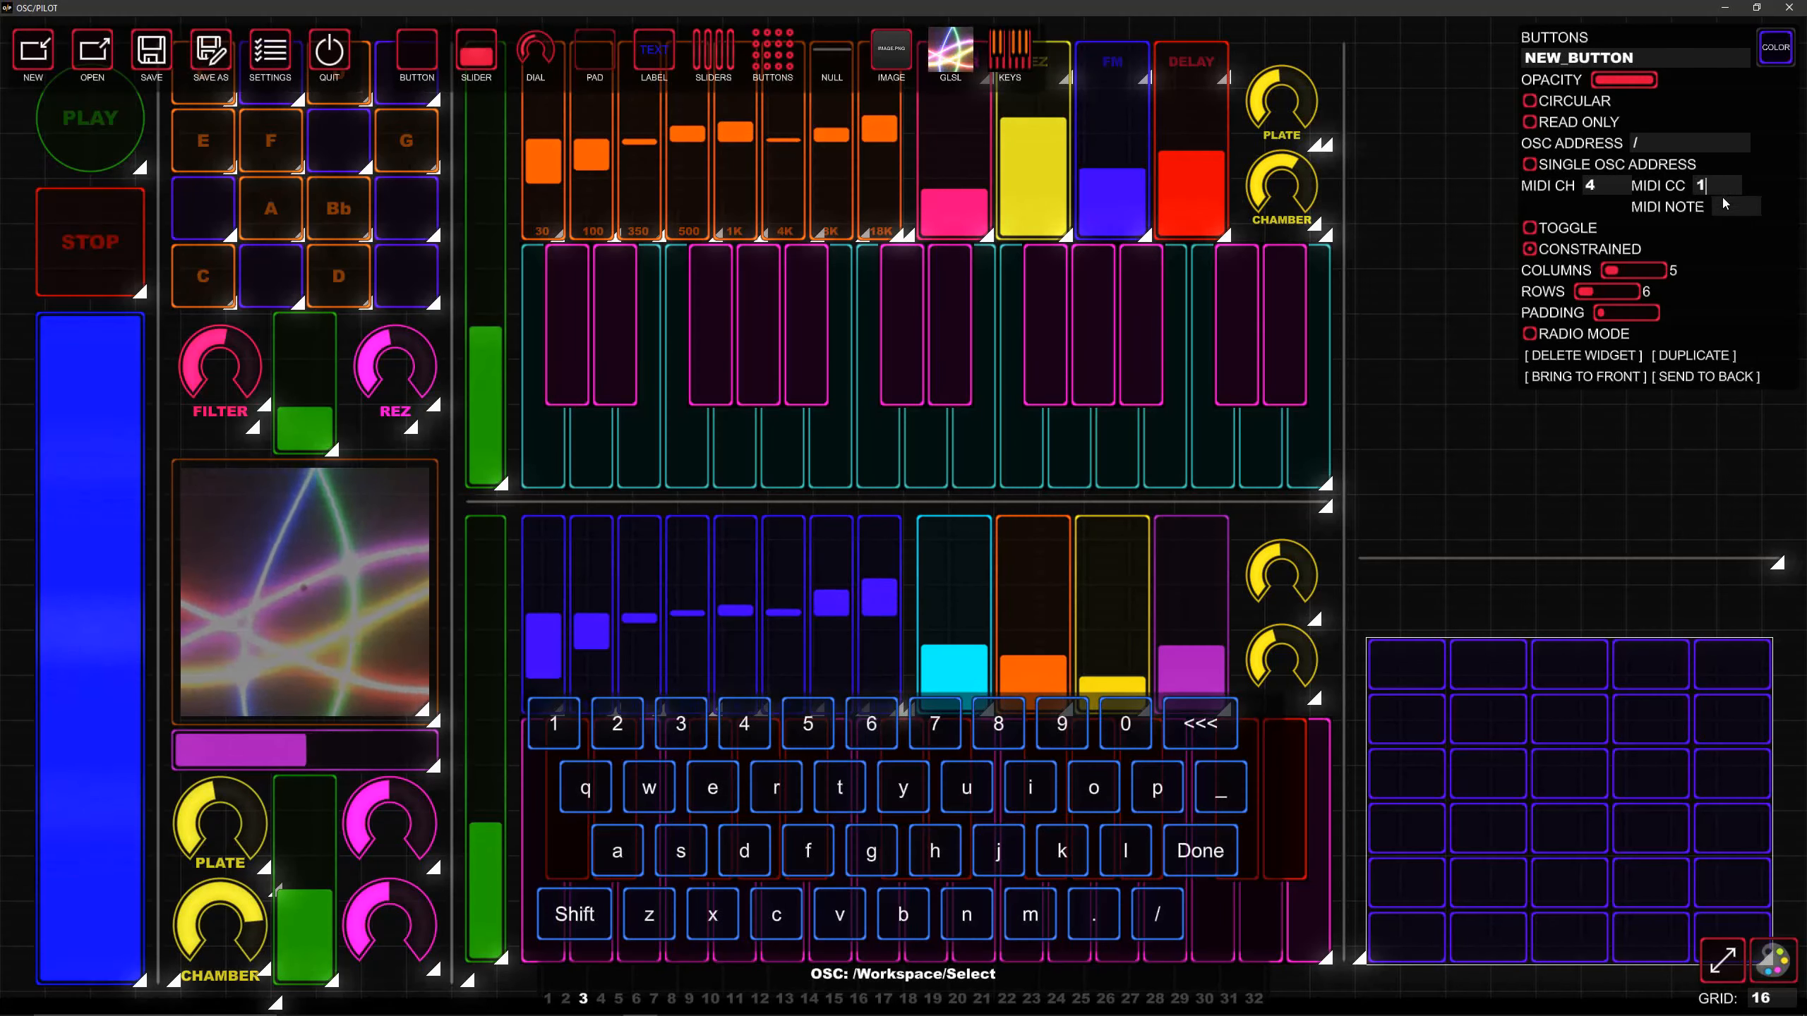
click(1728, 208)
text(61)
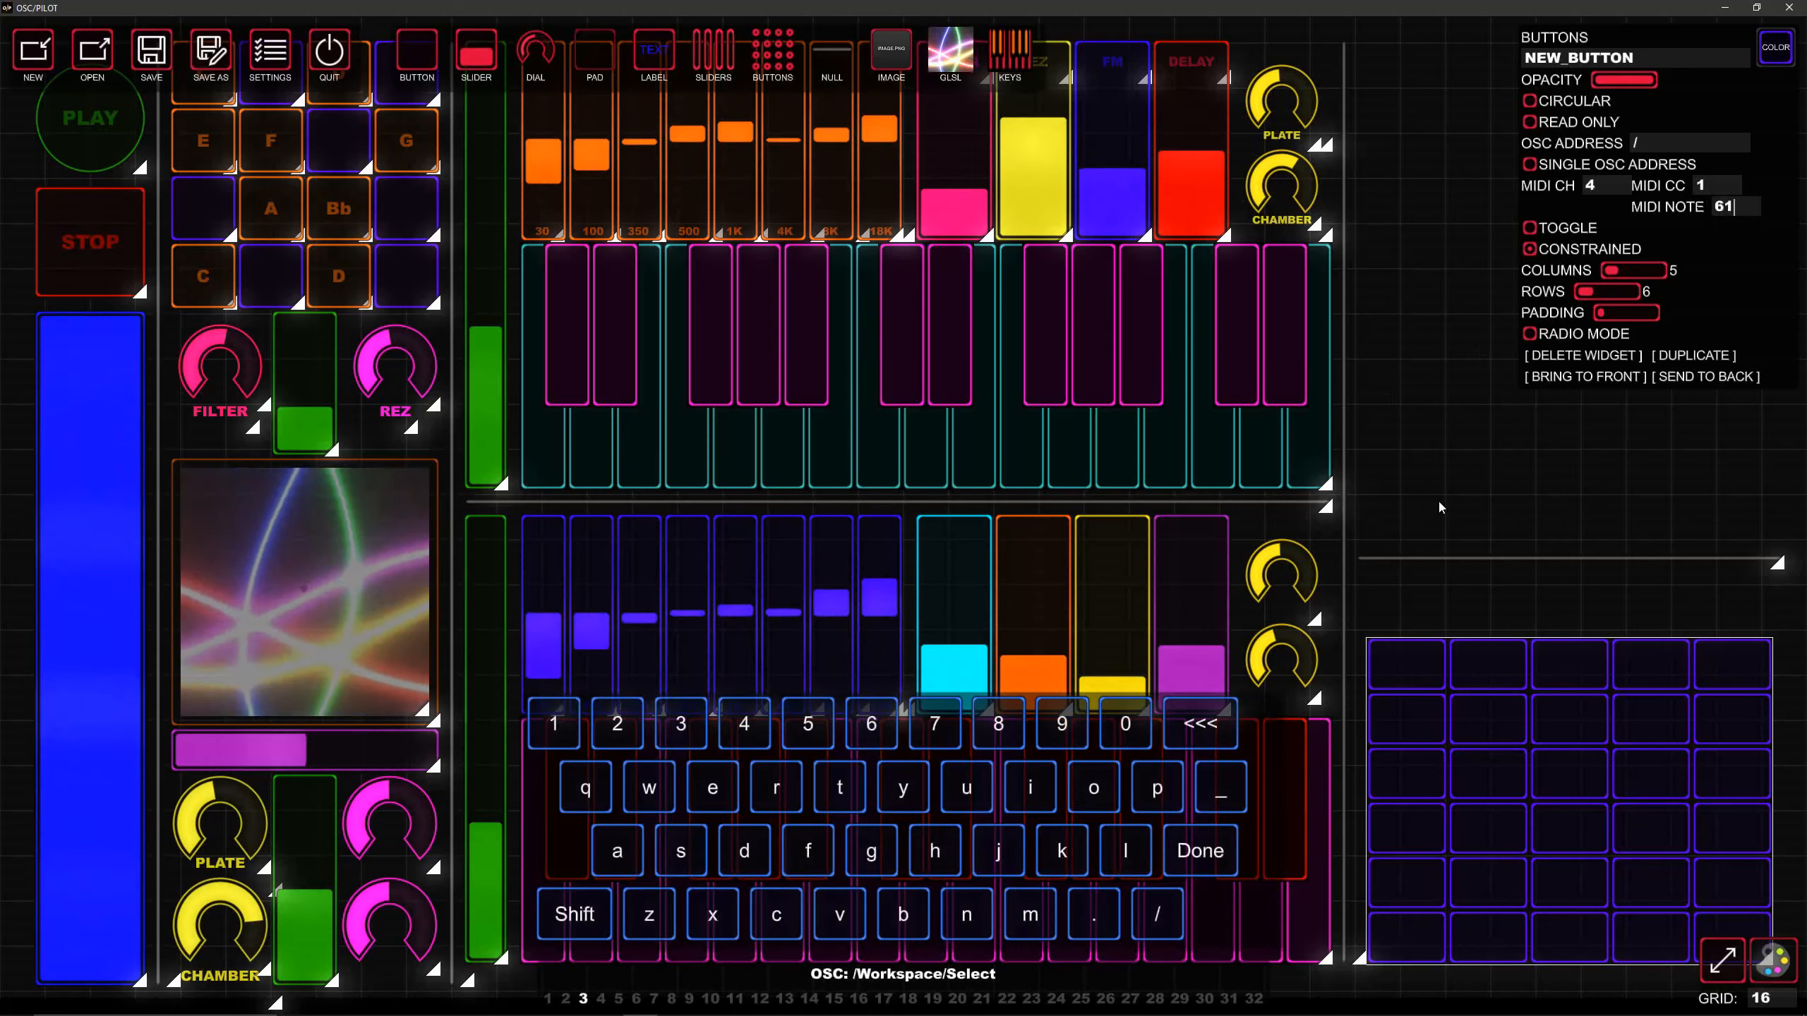
click(1499, 440)
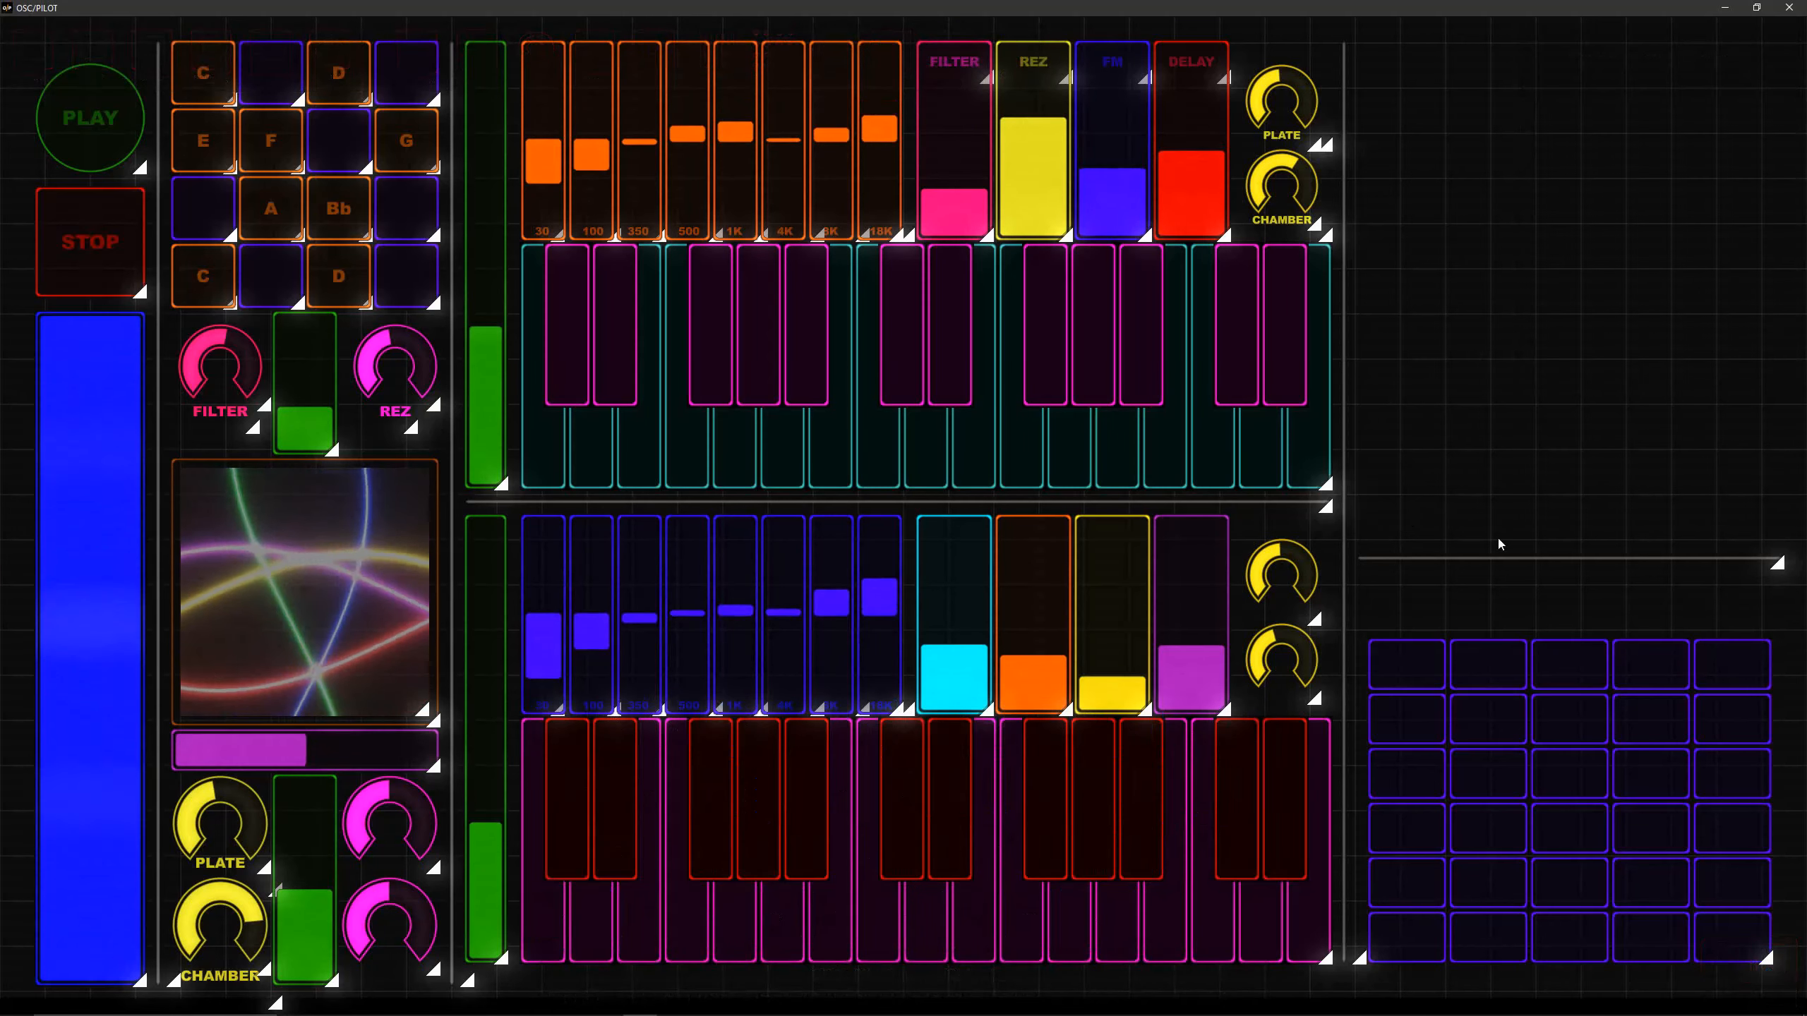
click(1482, 735)
click(1483, 630)
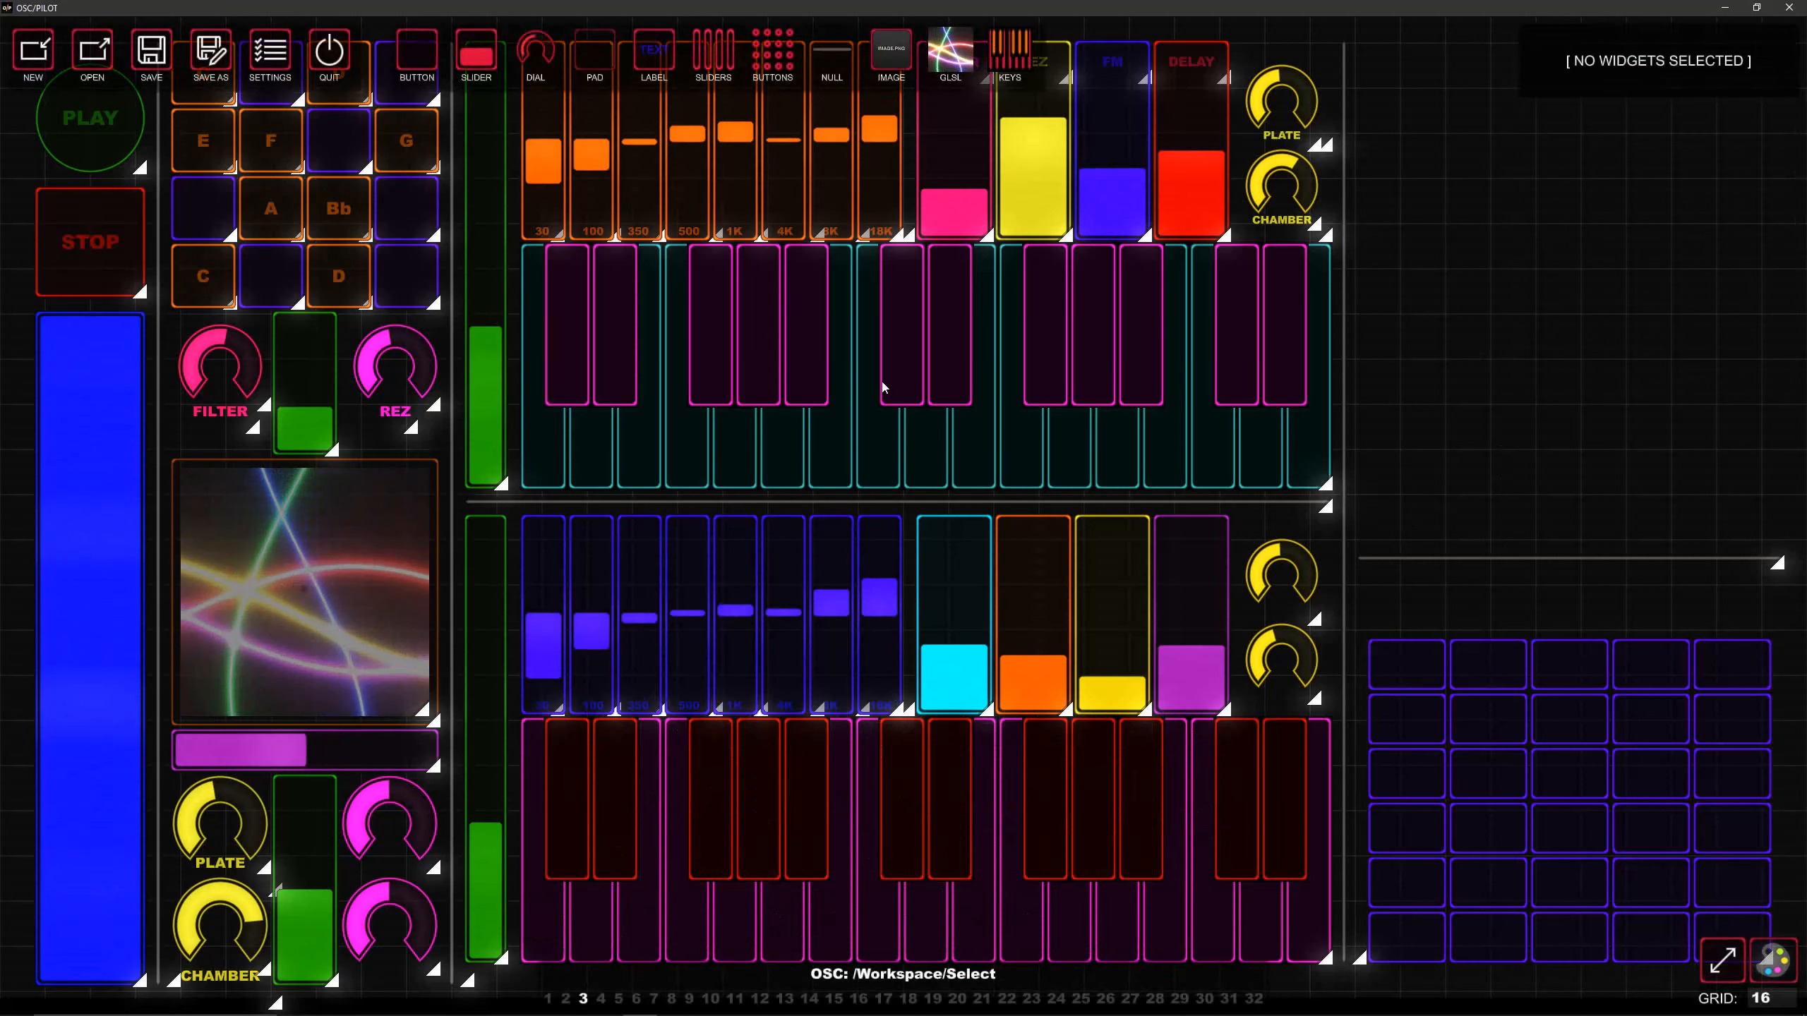
- Add a wide slider above the divider line beside the keyboards and make it horizontal
drag(476, 56, 1746, 397)
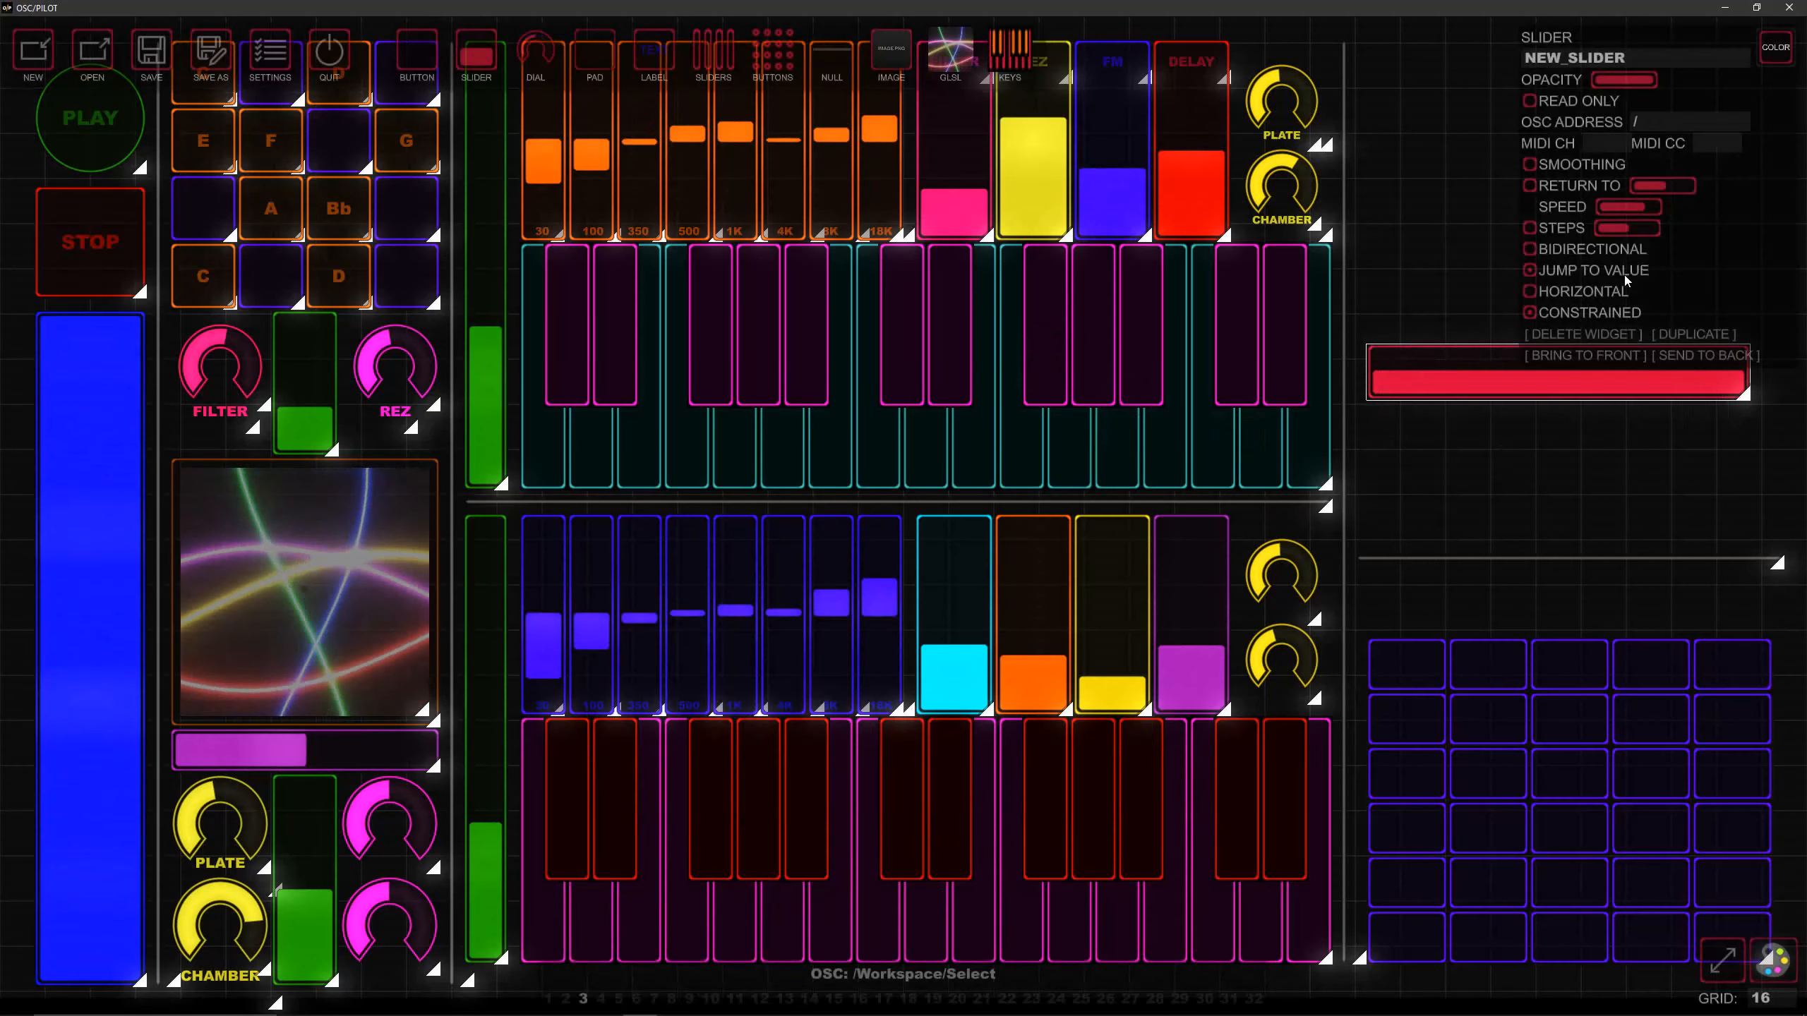
click(1530, 291)
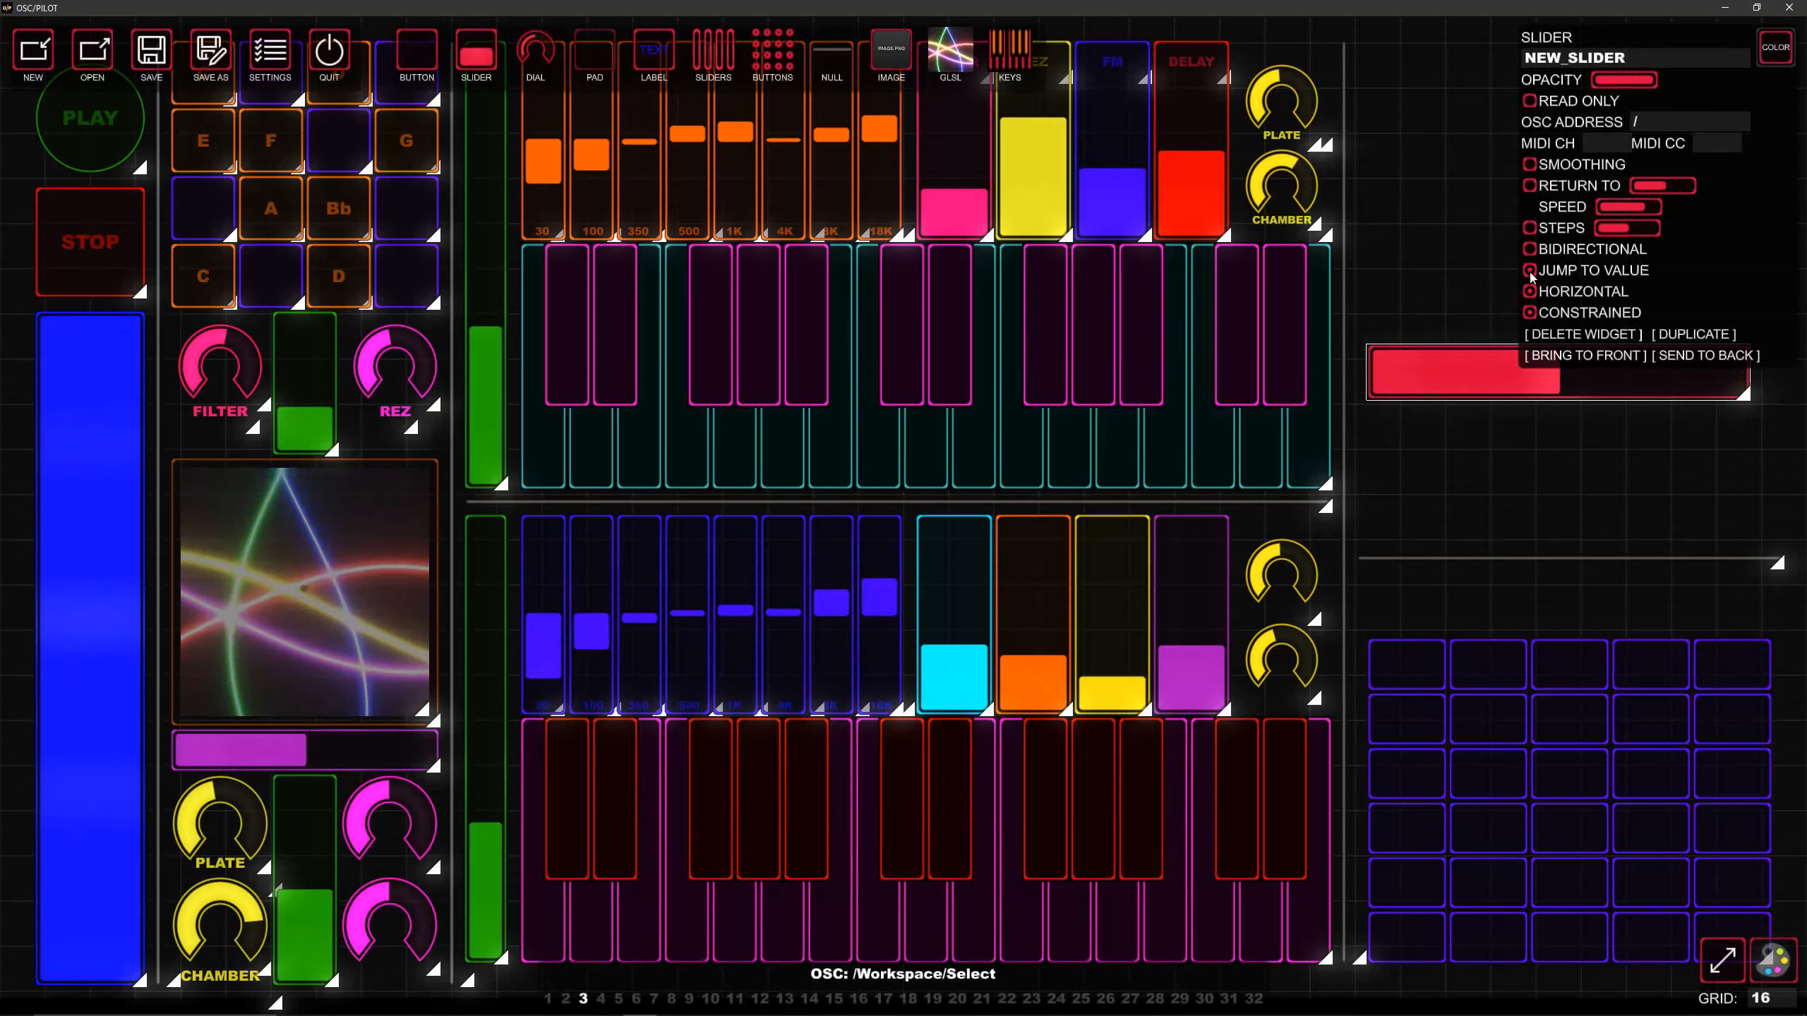
- Fit the new horizontal slider between the divider line and the button grid, matching the grid's width, and color it green
drag(1474, 367, 1479, 601)
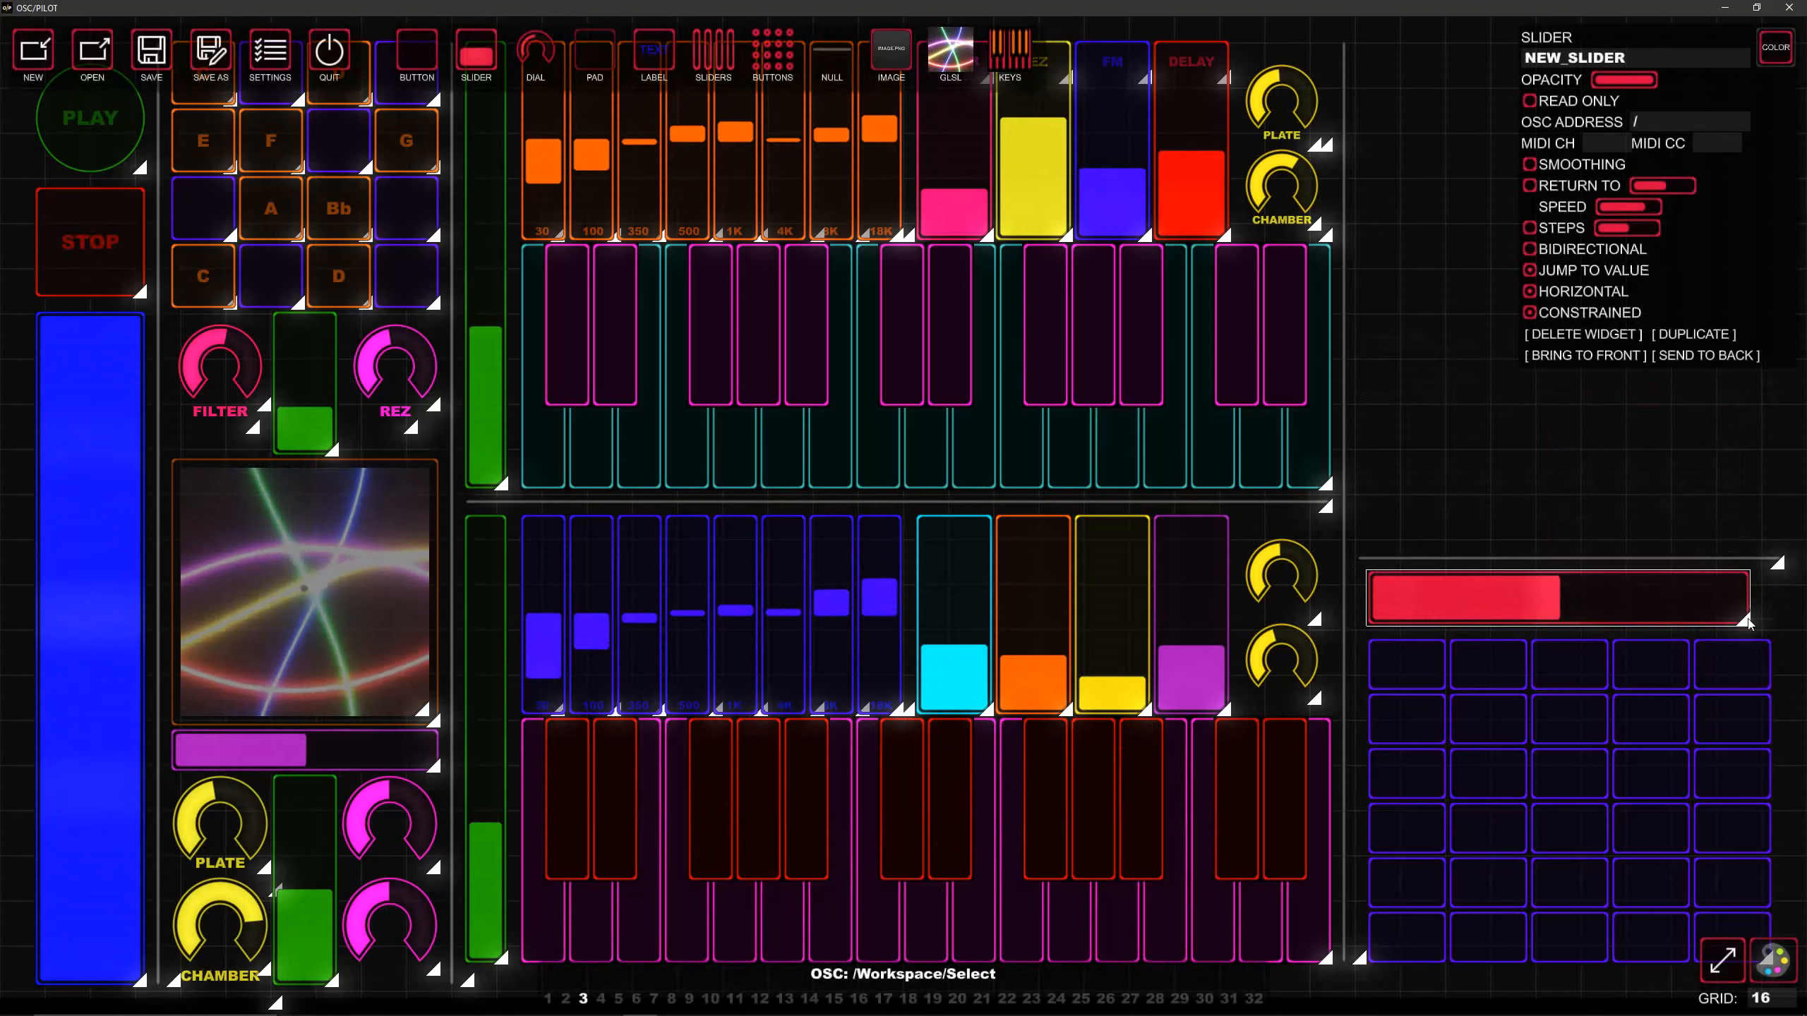
drag(1748, 623, 1774, 635)
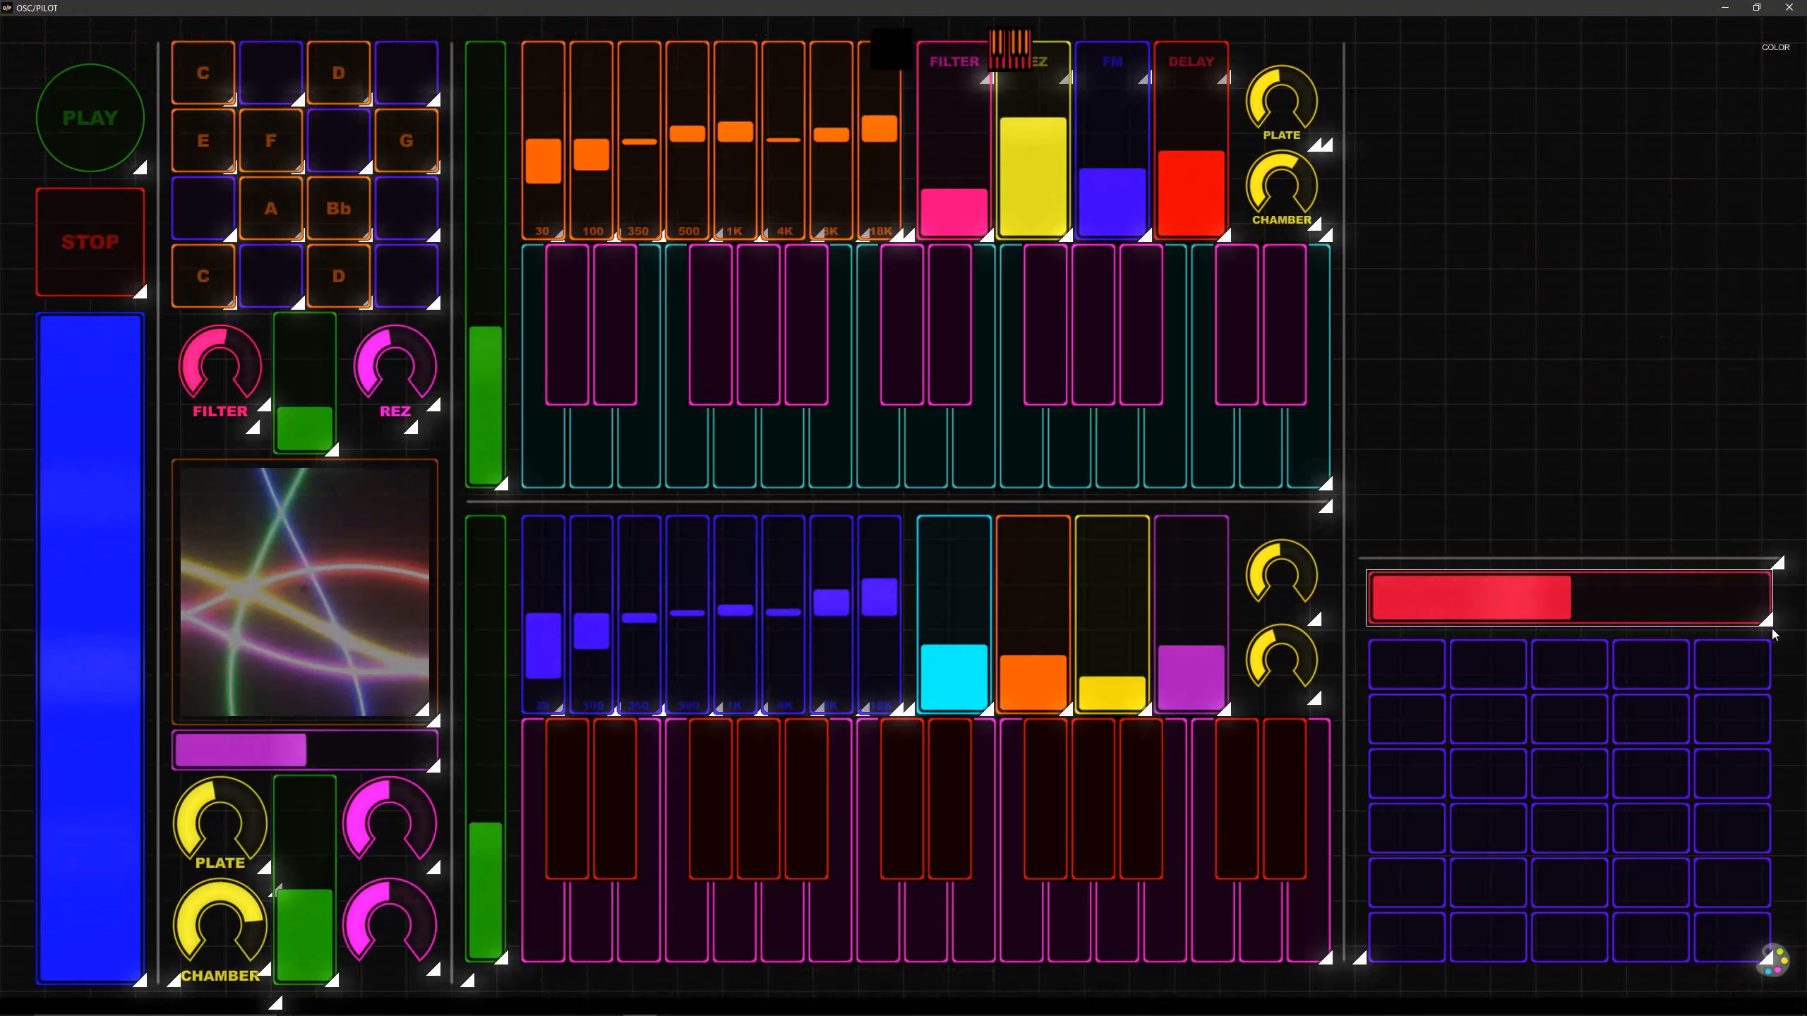
click(1781, 41)
click(1785, 209)
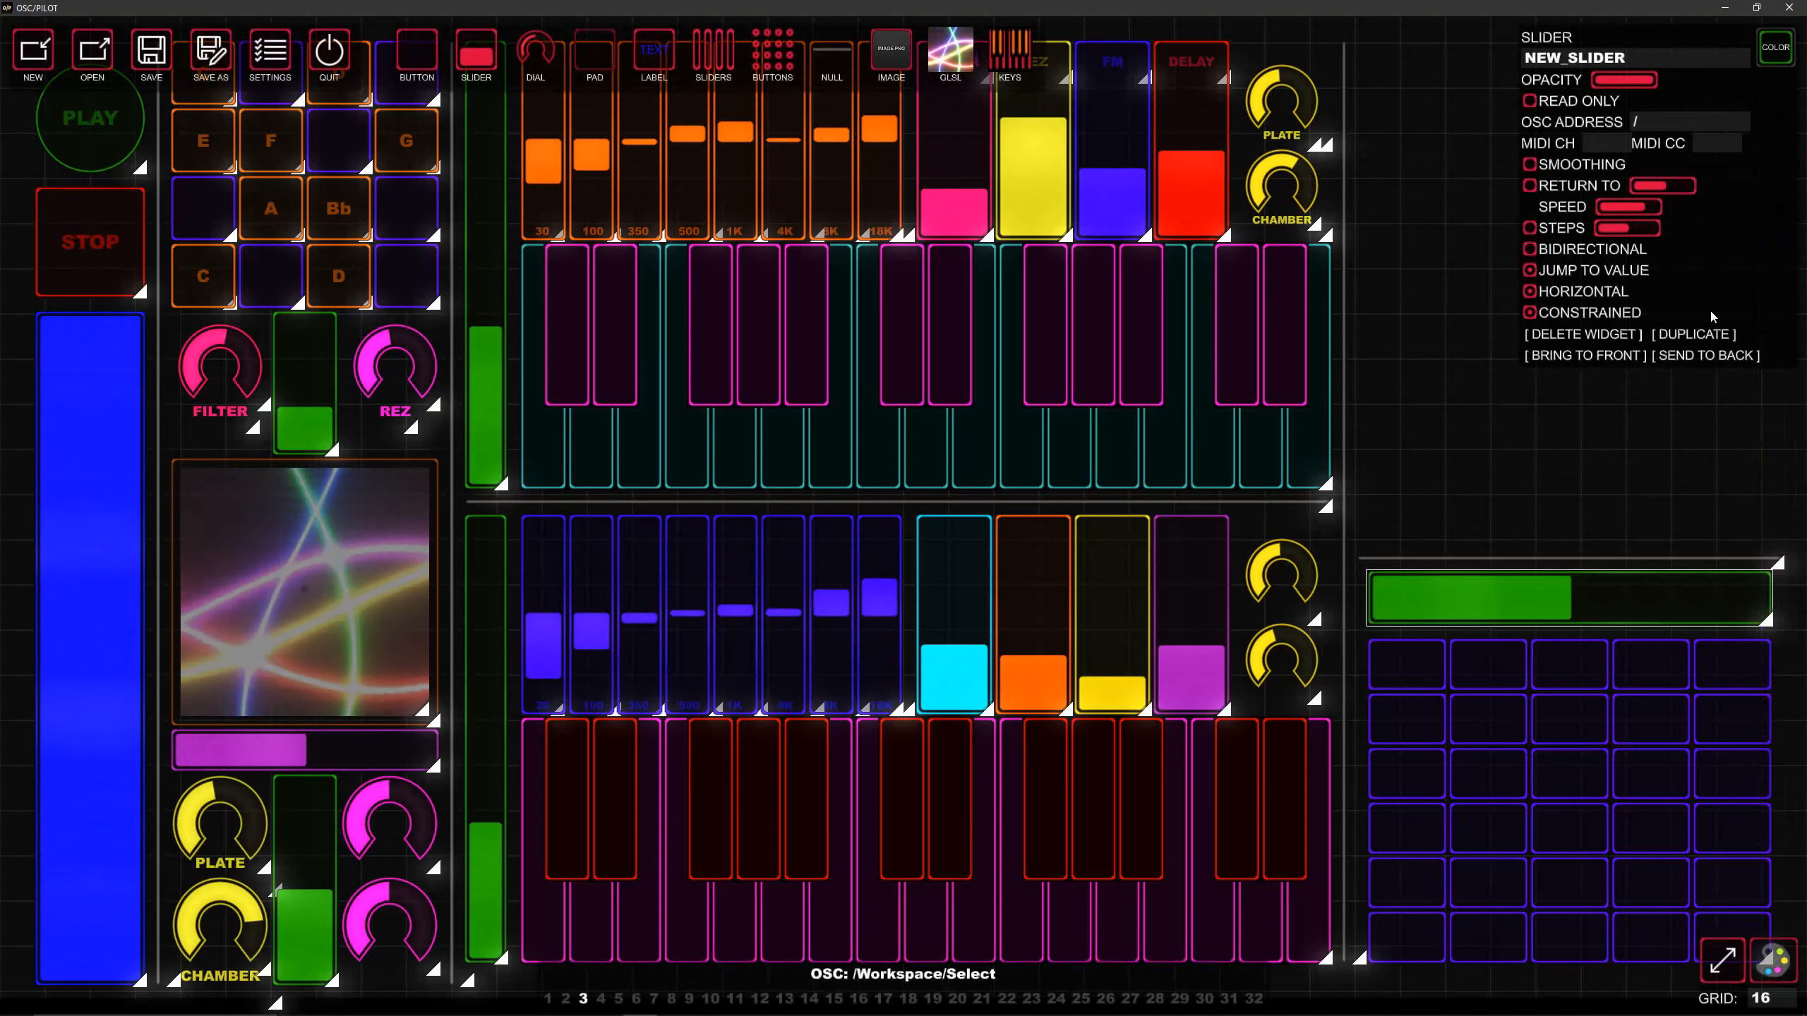
click(1514, 451)
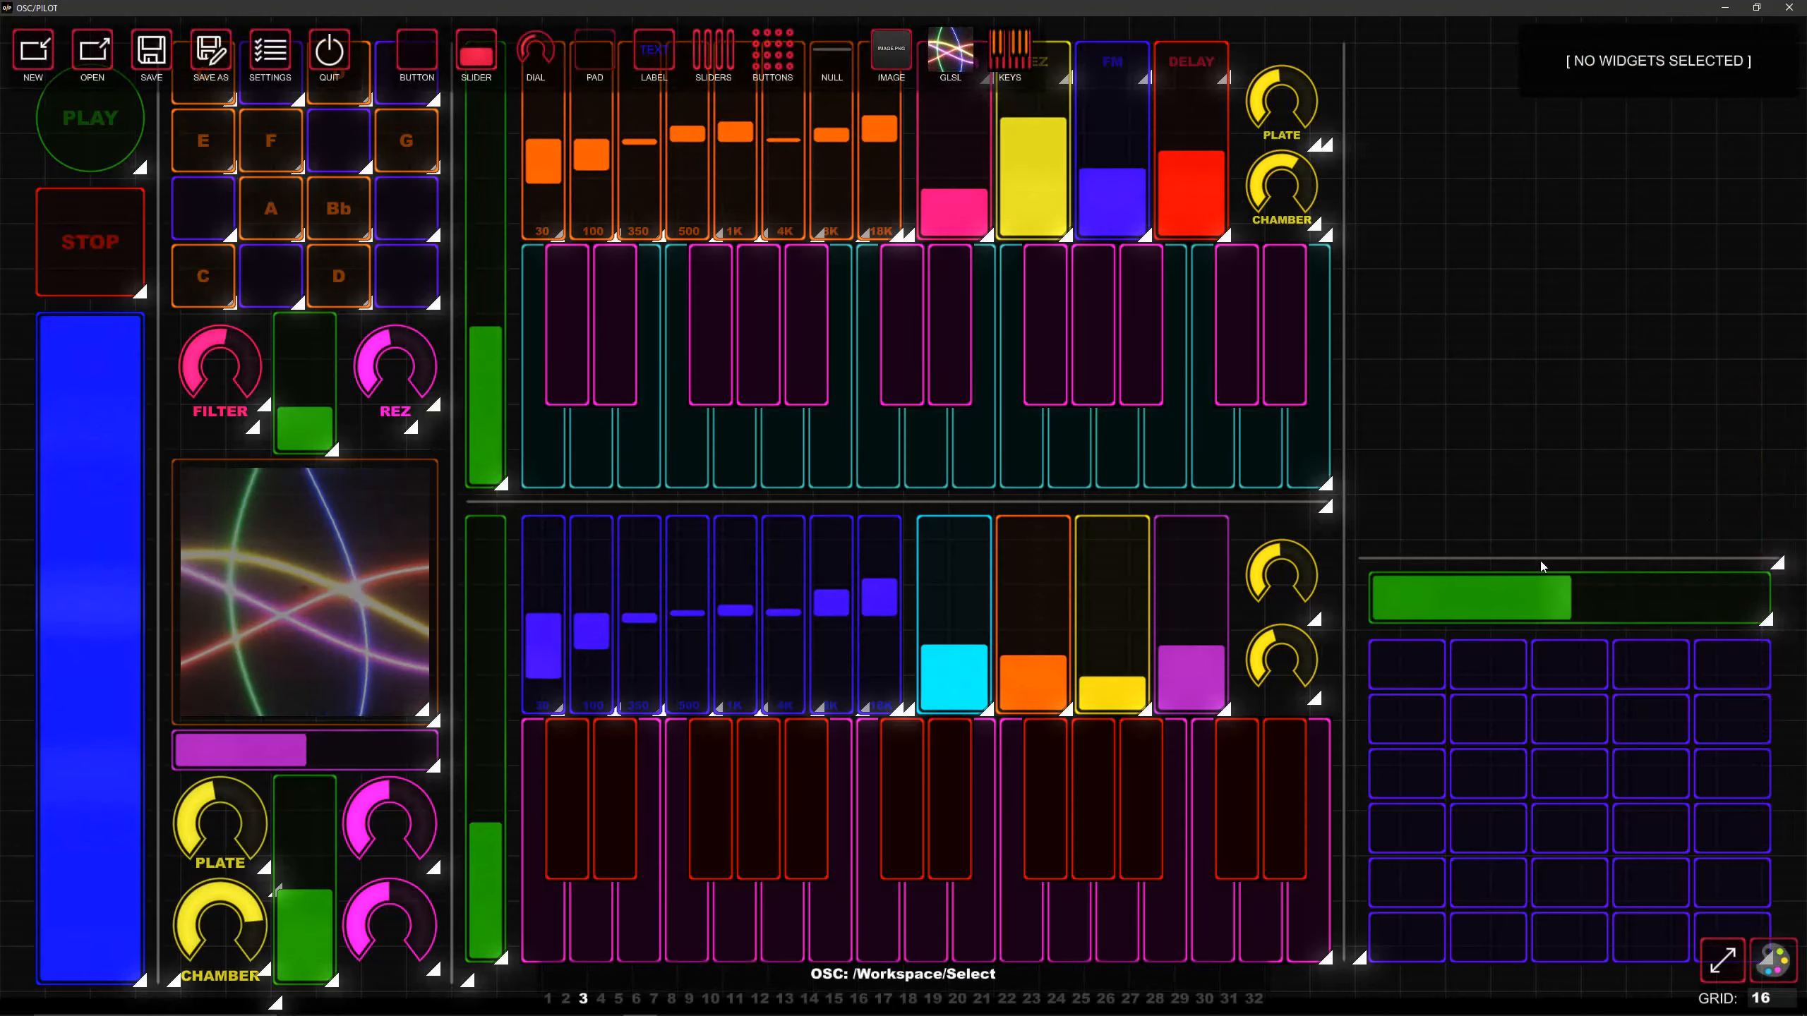
- Check the lower yellow dial's MIDI assignment, and set the green slider to MIDI channel 16 and MIDI CC 50
click(1459, 827)
click(1468, 596)
click(1277, 672)
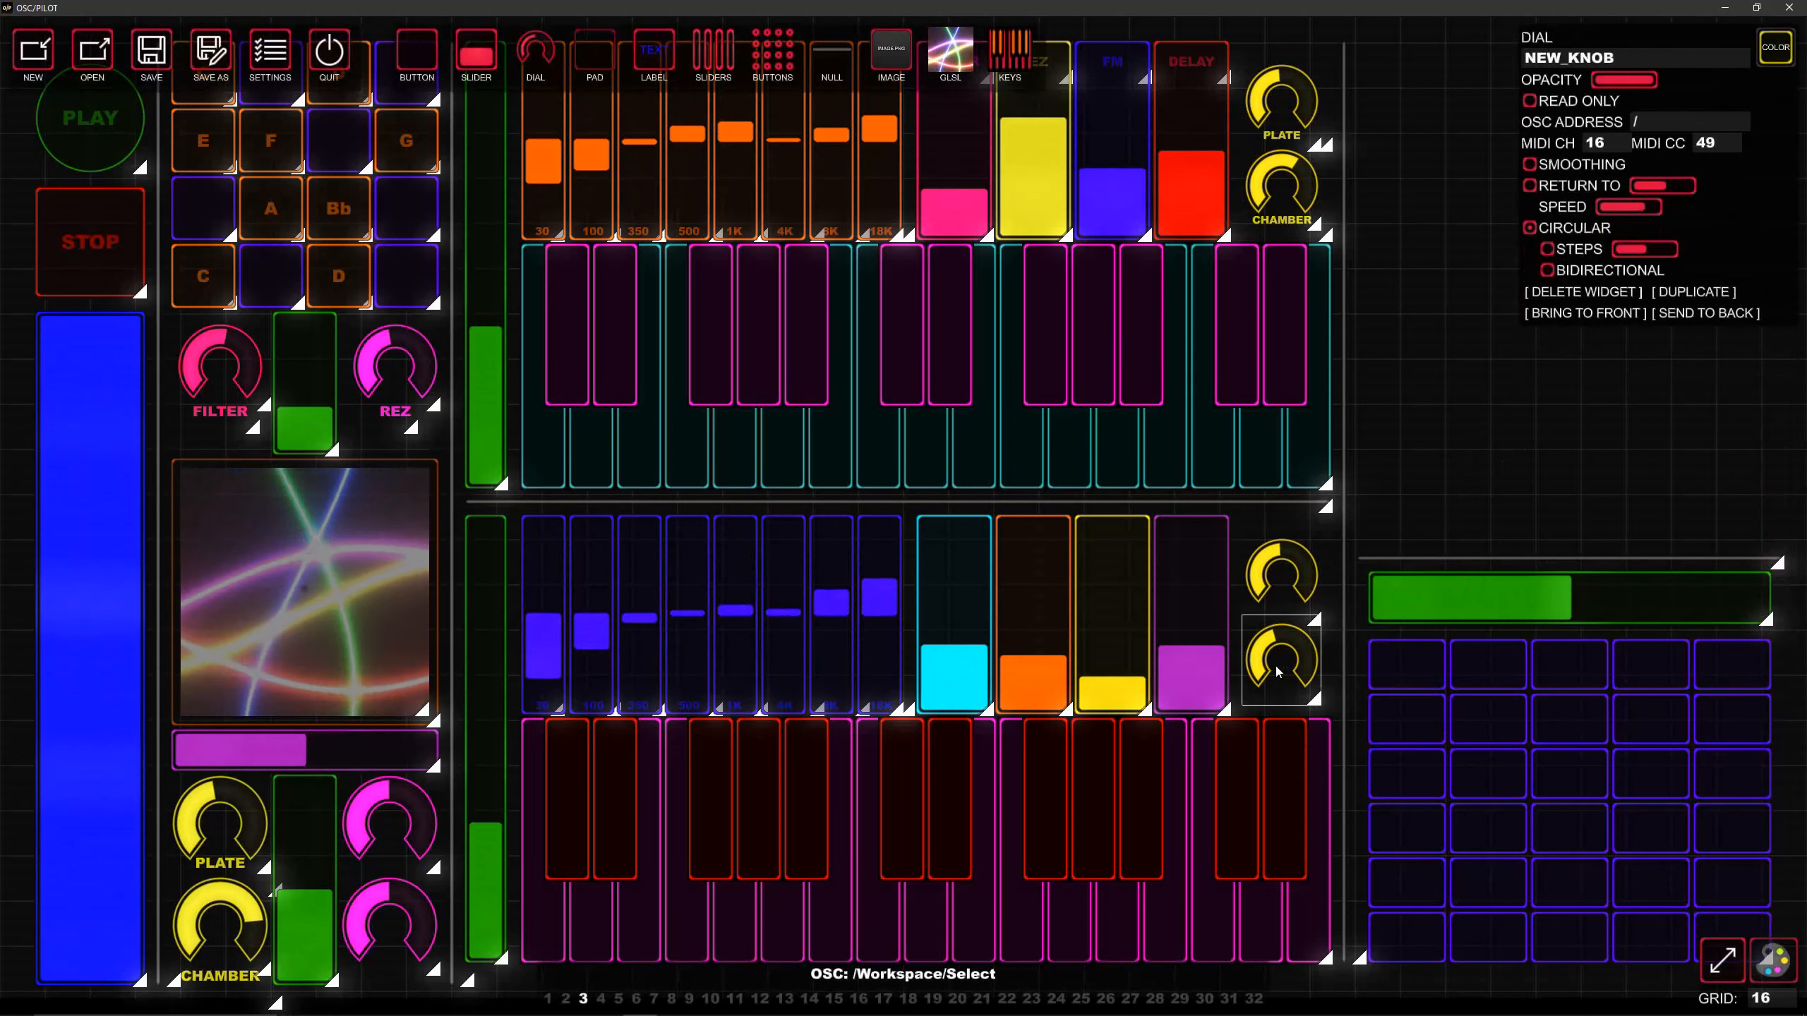
click(1498, 600)
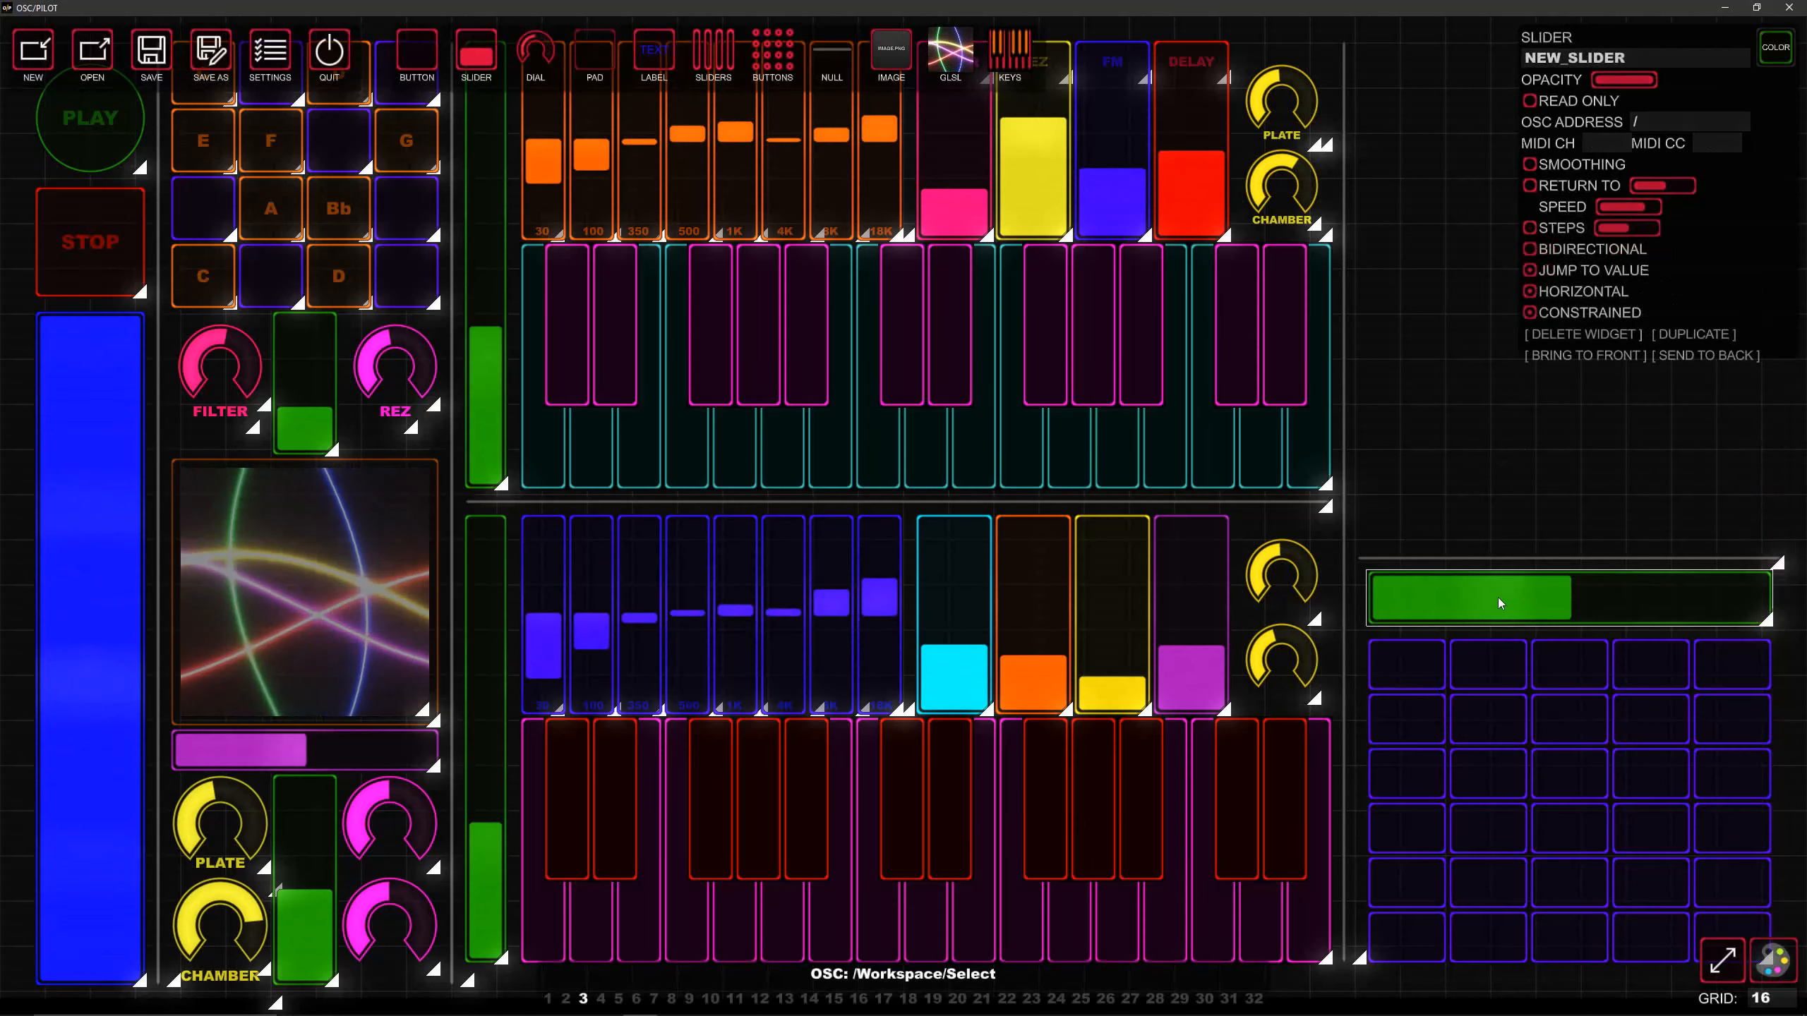
click(1598, 143)
text(16)
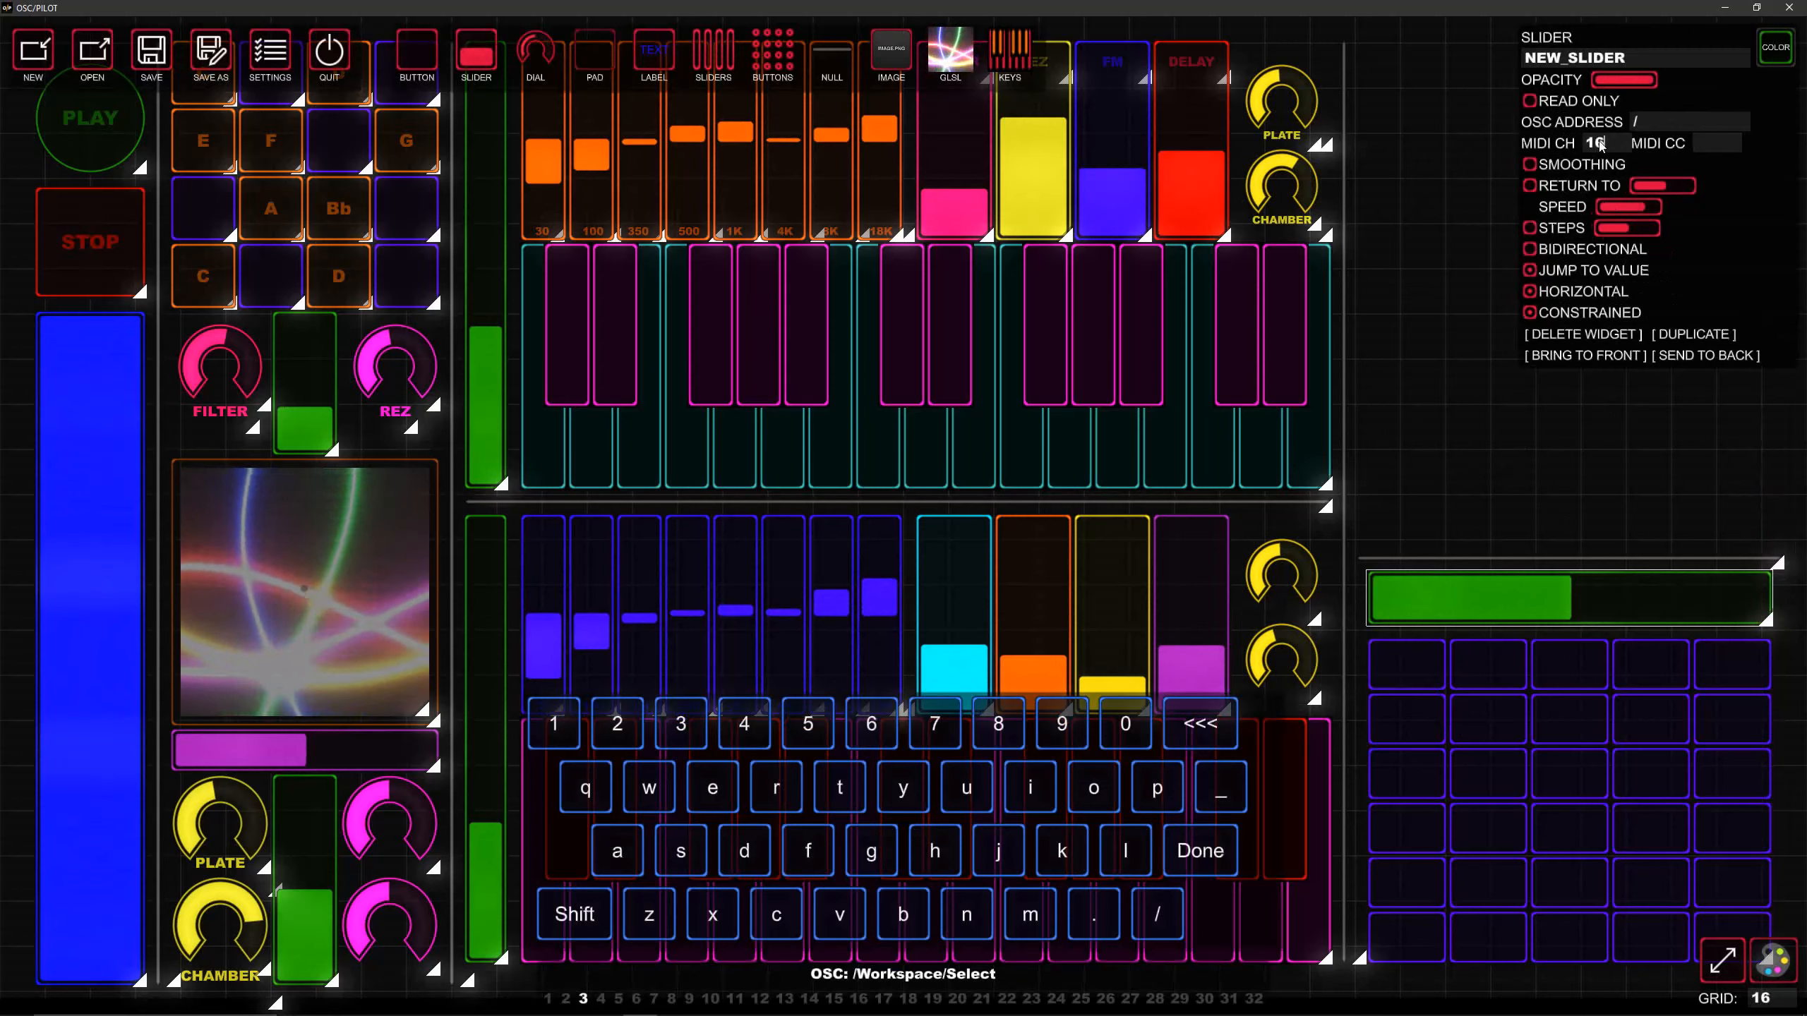
click(1726, 151)
text(50)
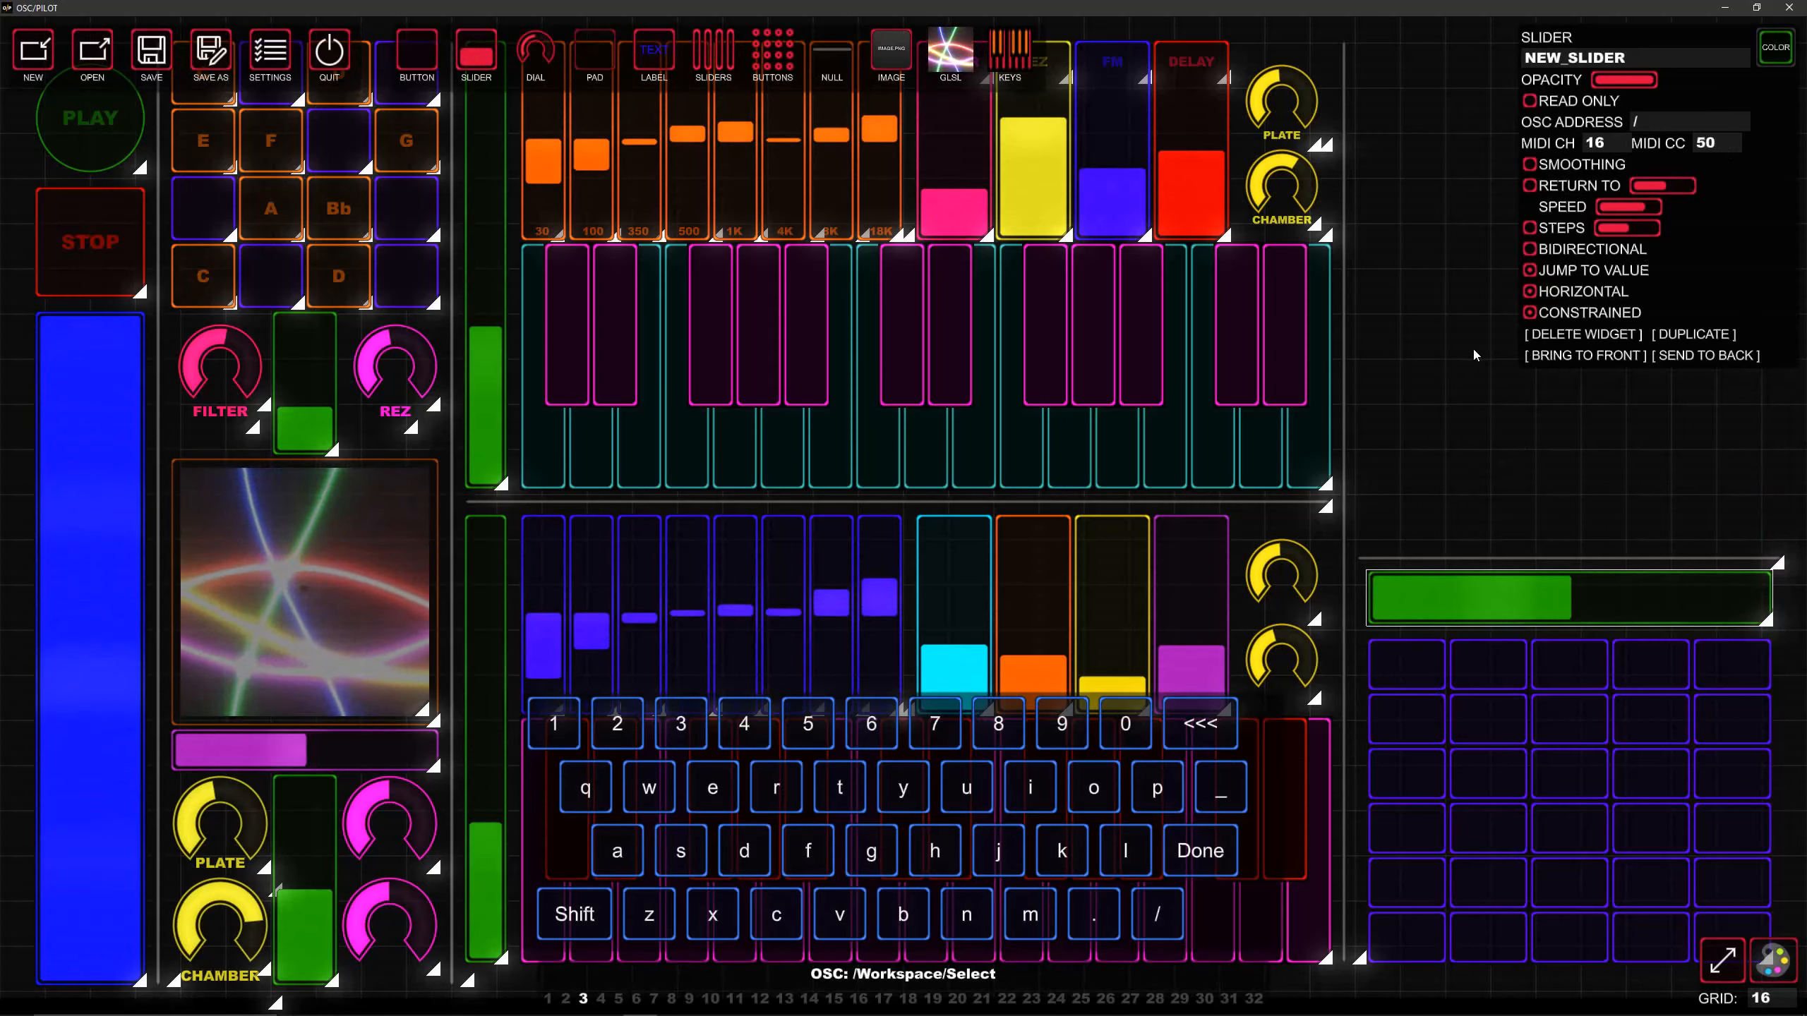
click(1483, 583)
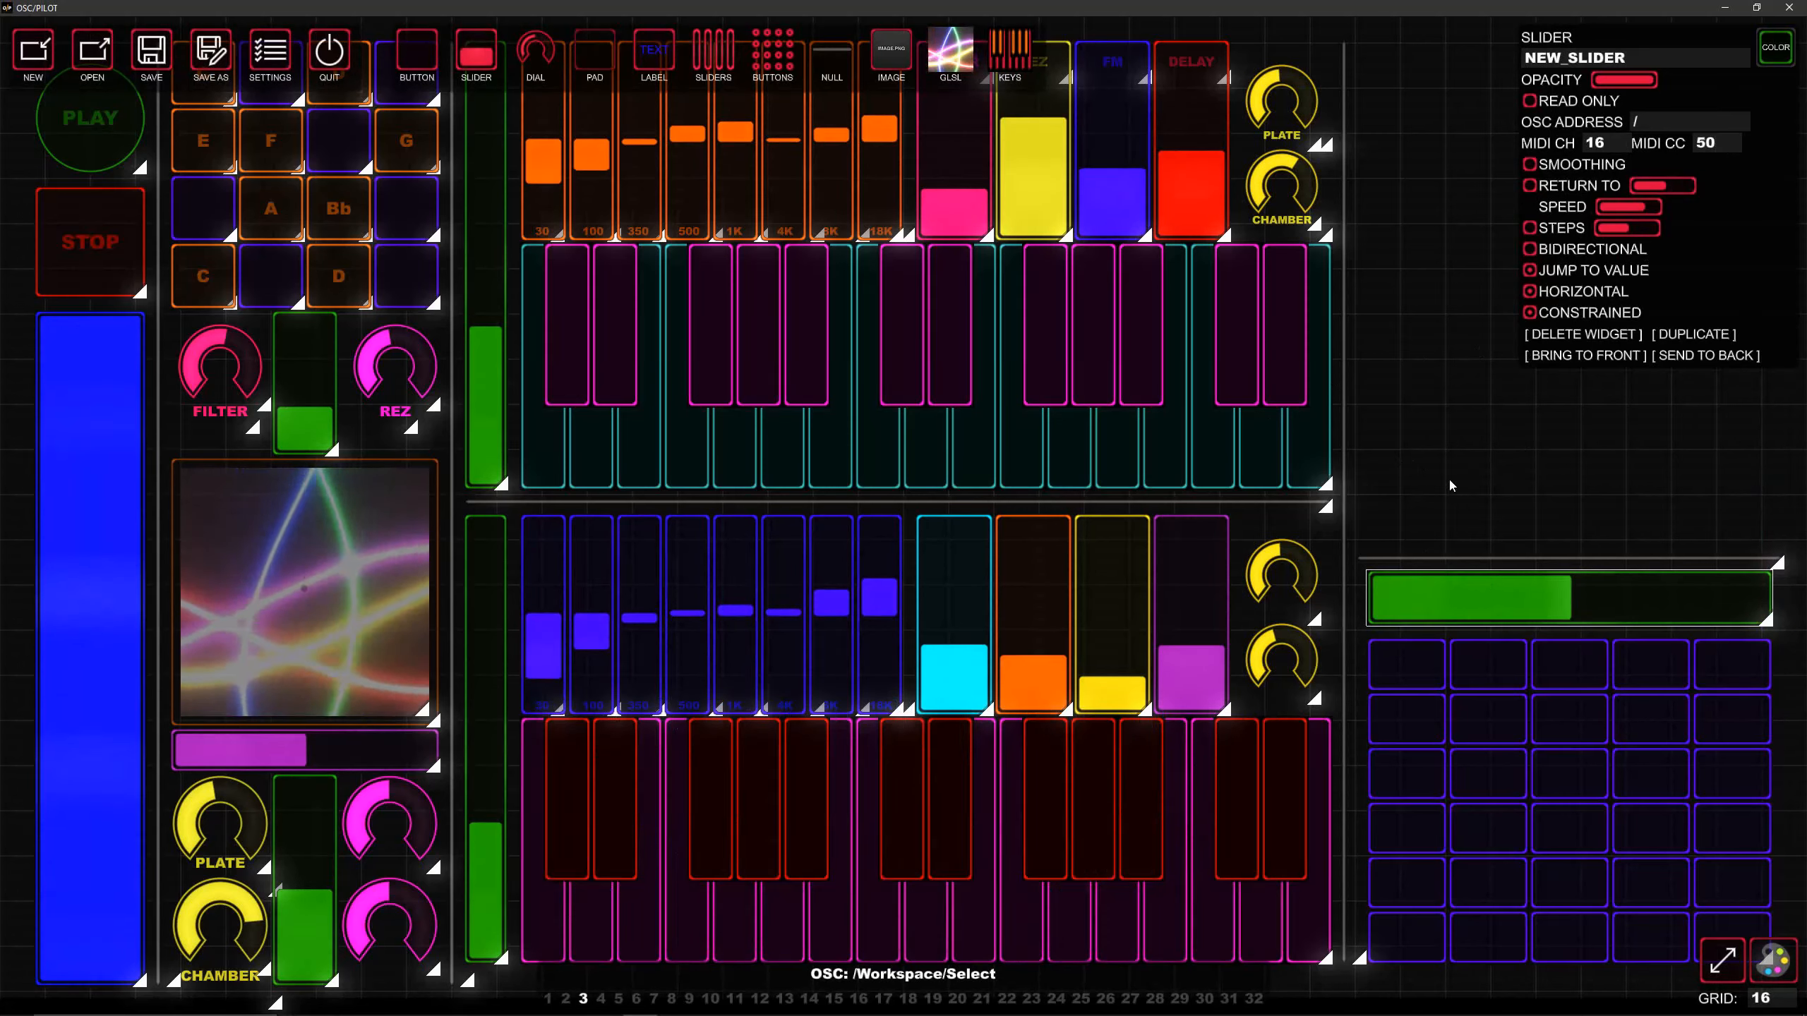
click(1451, 482)
click(1511, 587)
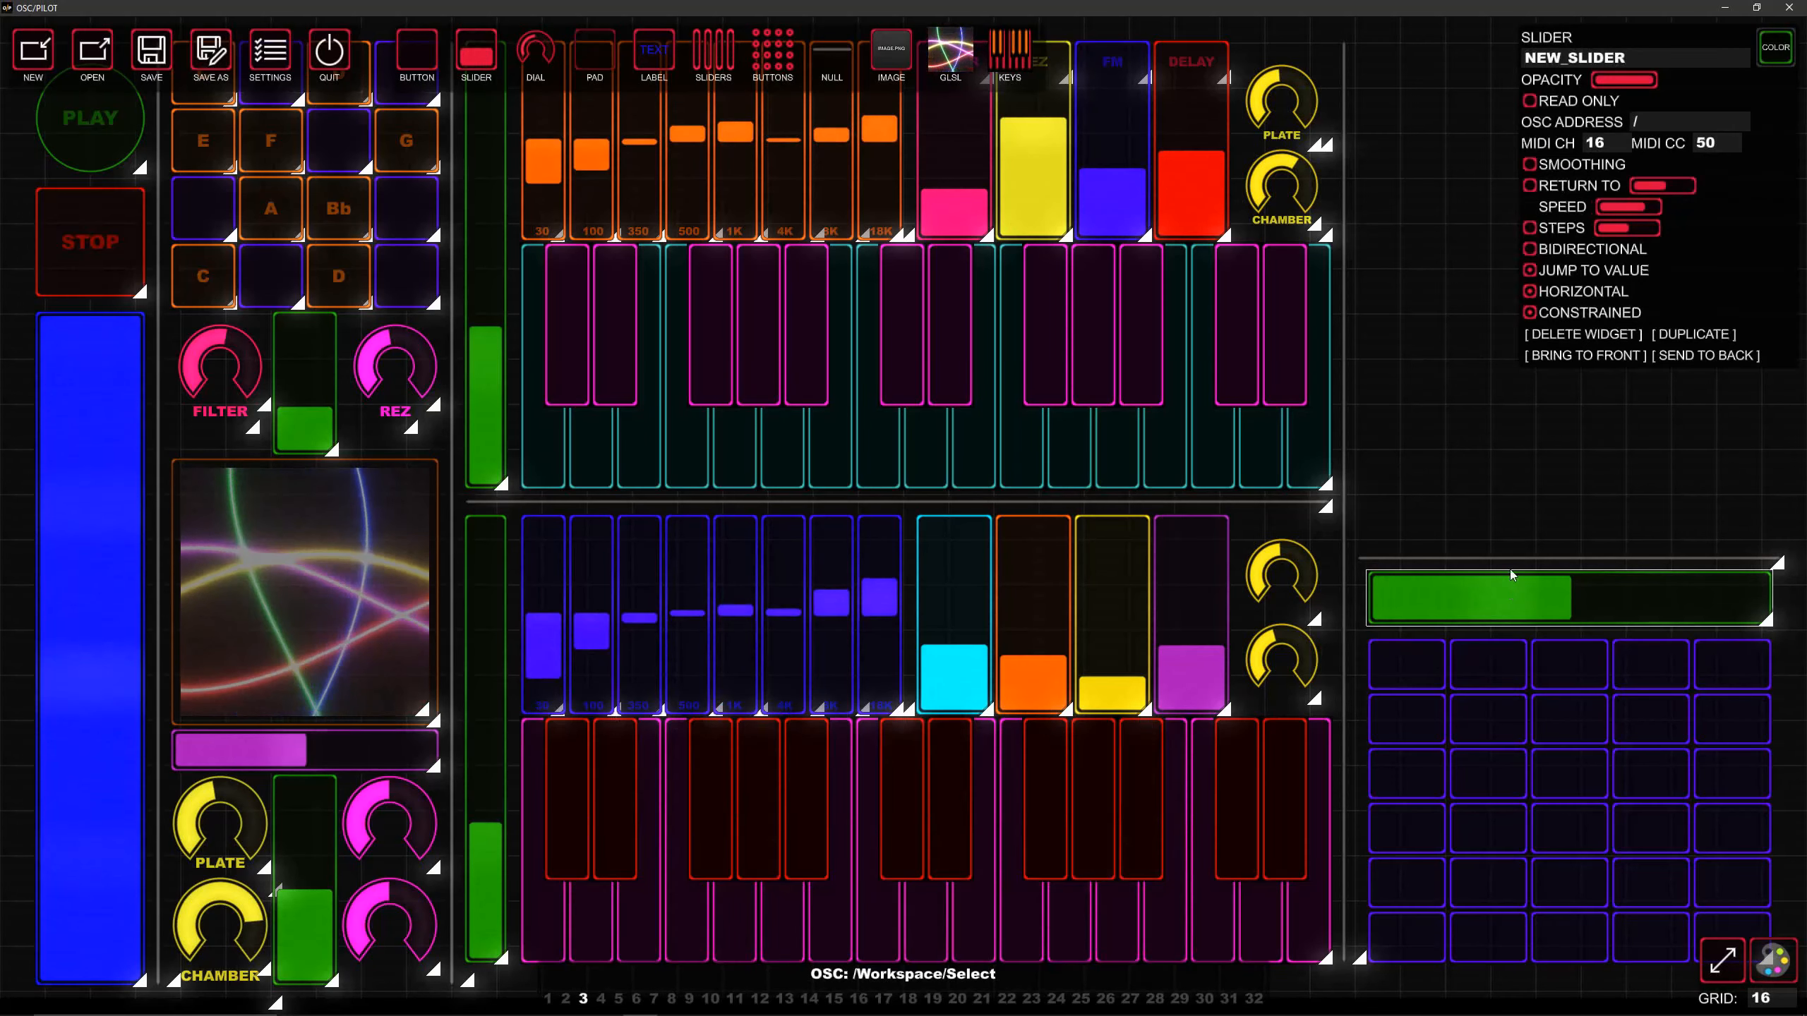
- Restore the maximized controller window and arrange it beside Ableton Live so the new slider and button grid stay in view
click(1756, 7)
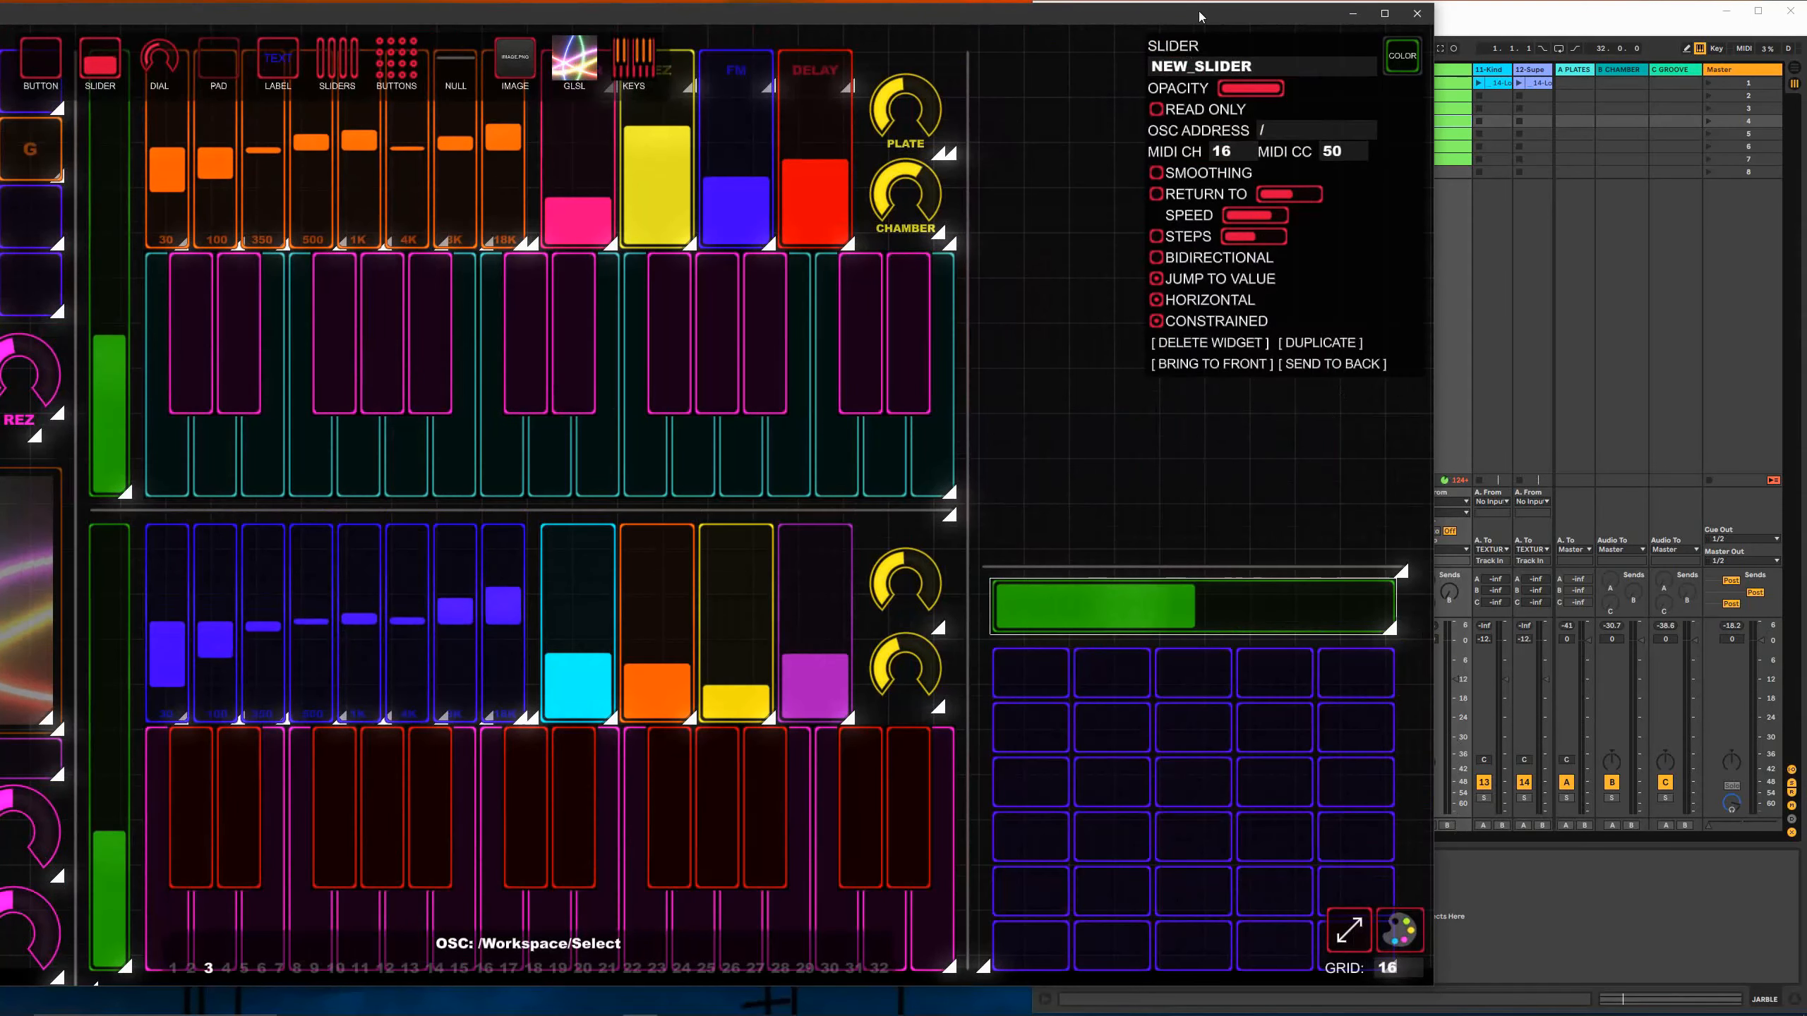
drag(1186, 12, 777, 26)
drag(890, 31, 895, 17)
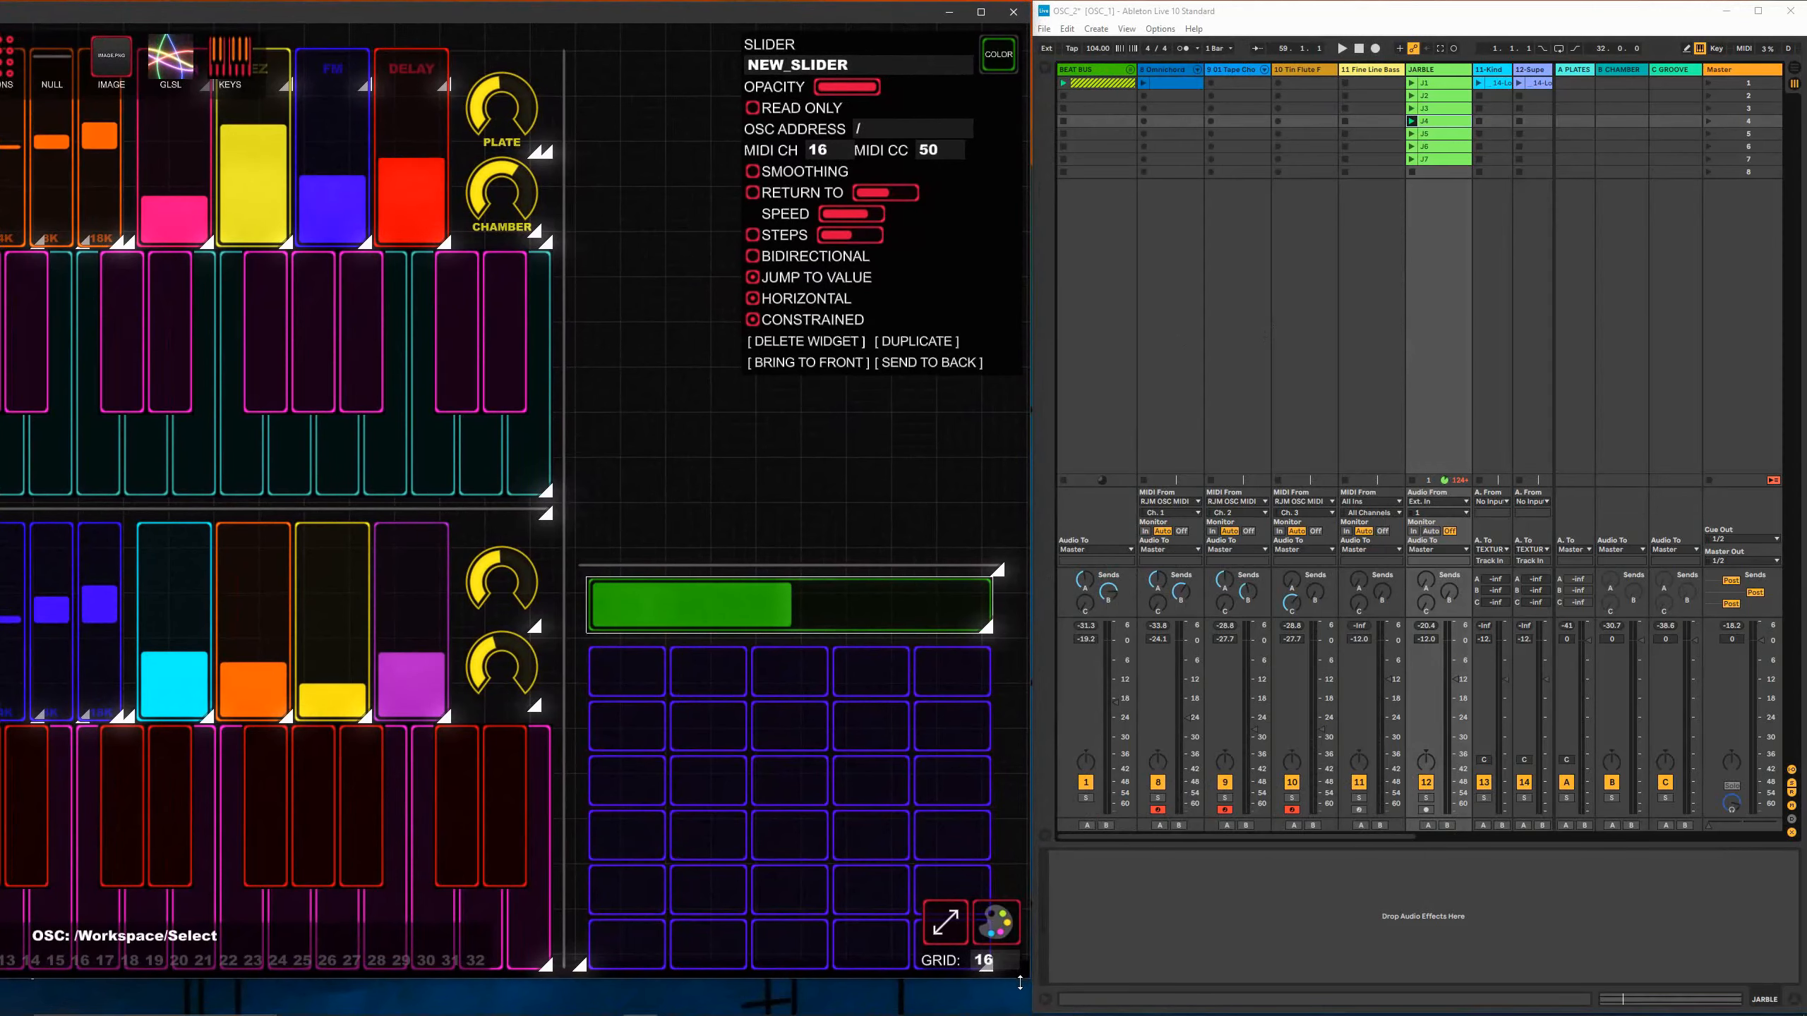
drag(1020, 986, 1024, 1015)
- In Ableton Live, MIDI-map the Fine Line Bass track volume to the green slider, and move the slider to test it
click(1377, 80)
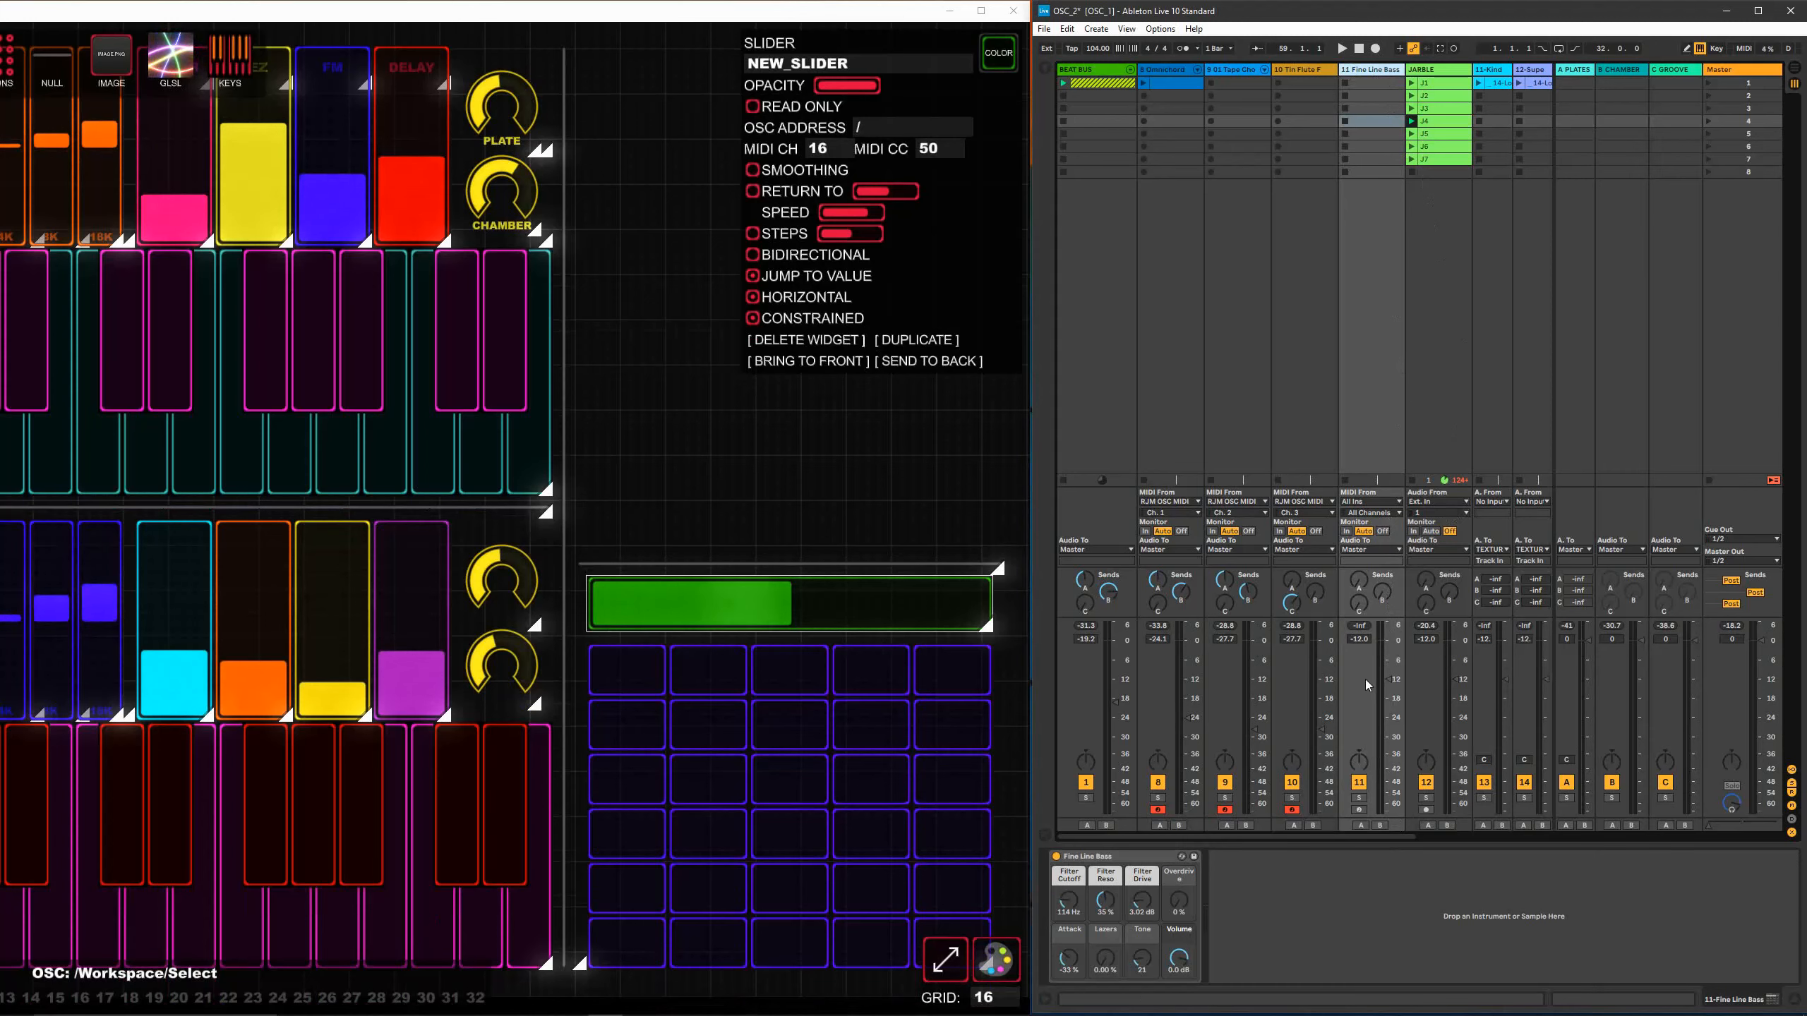
key(ctrl+m)
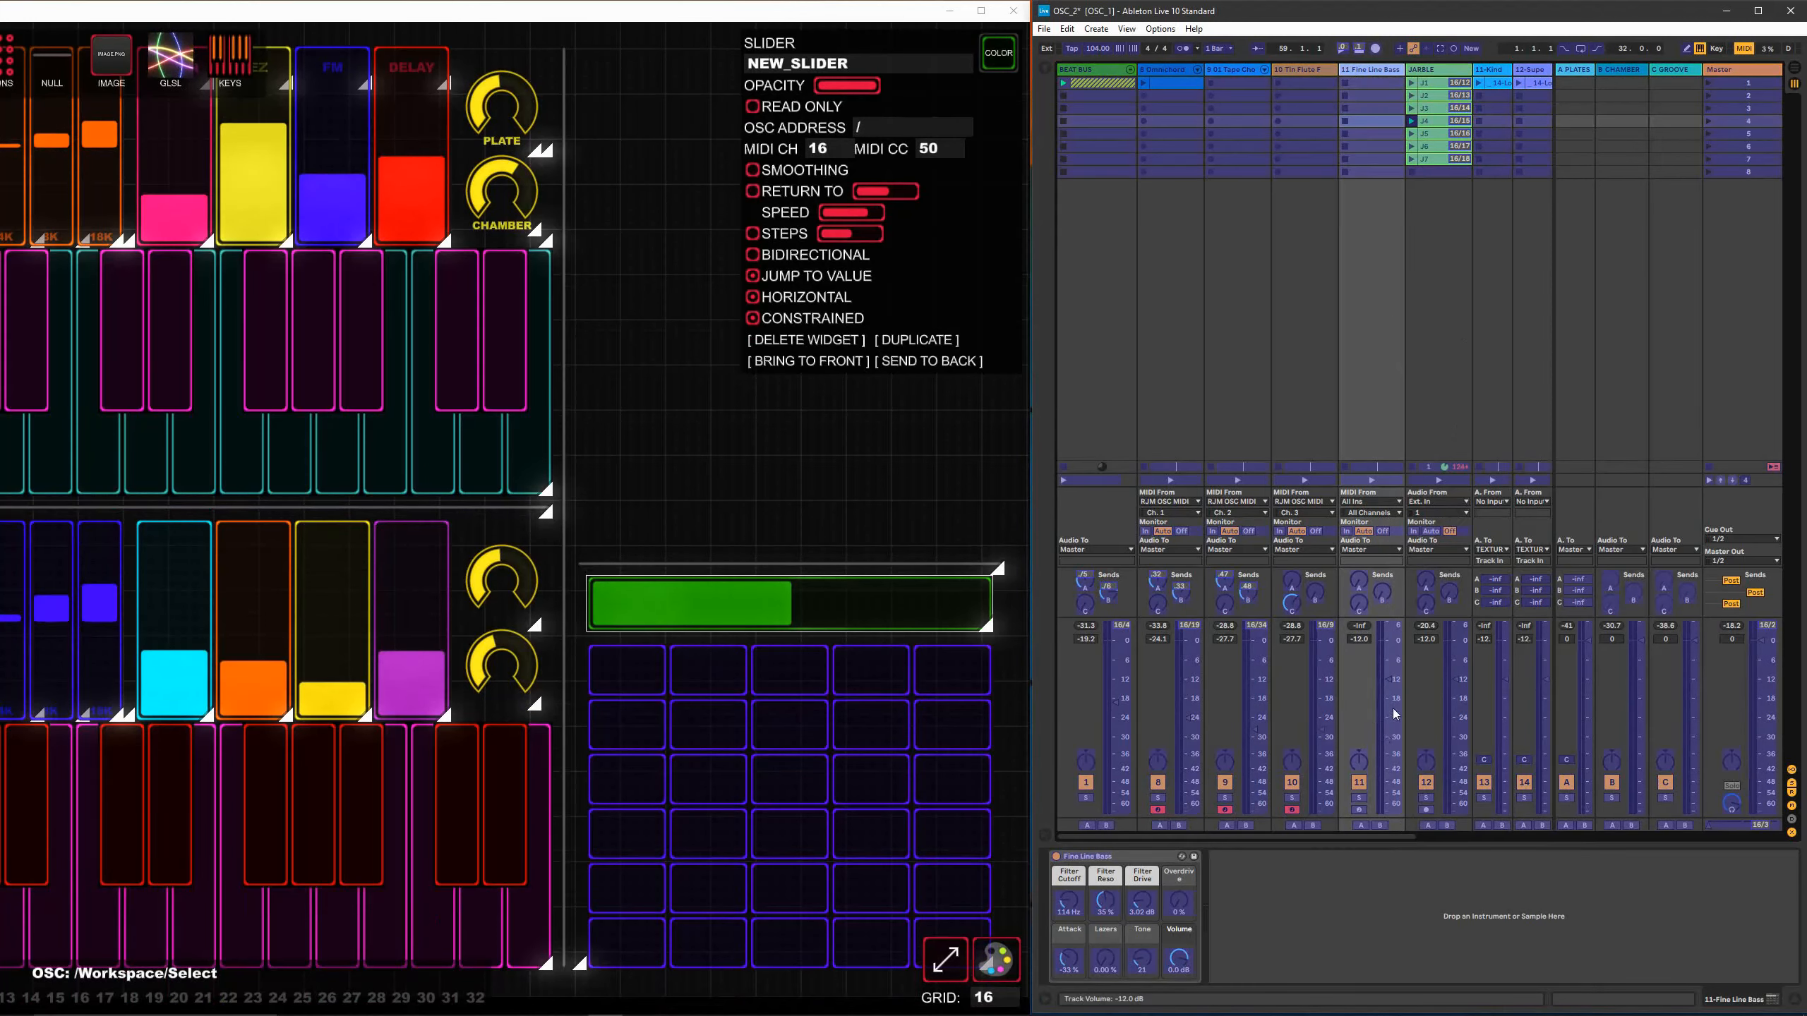
click(1381, 697)
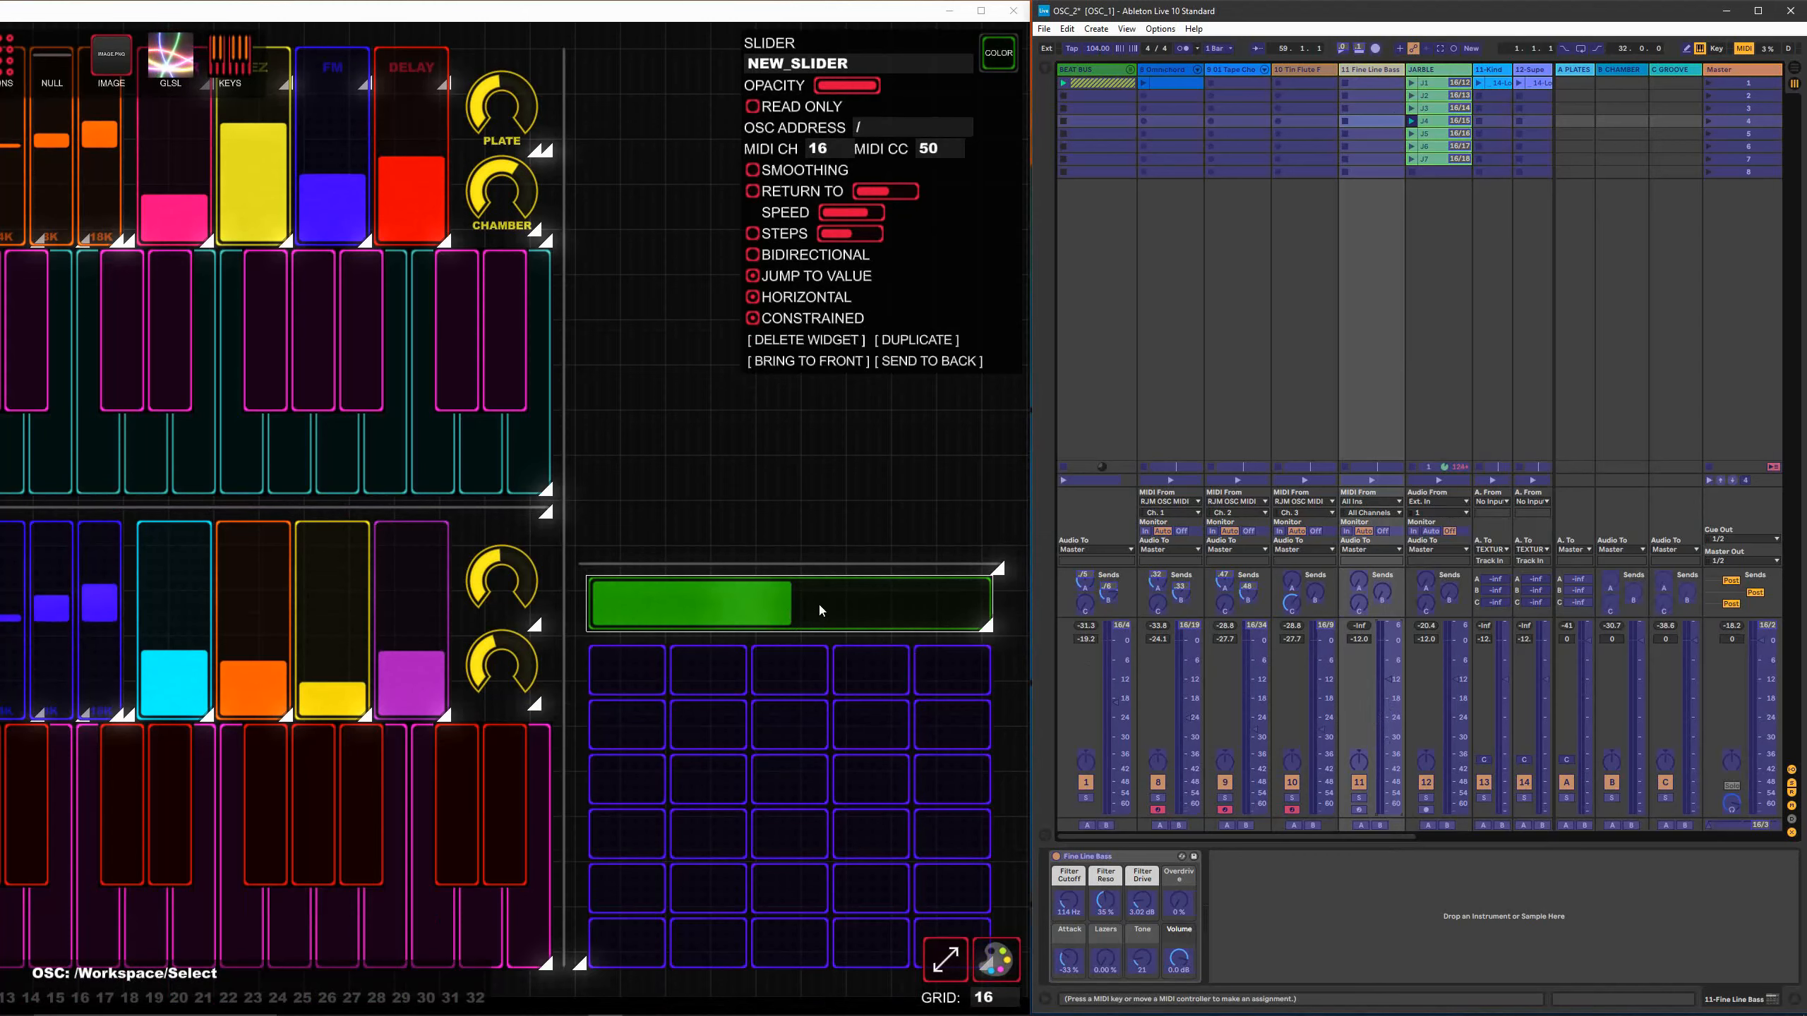
click(796, 506)
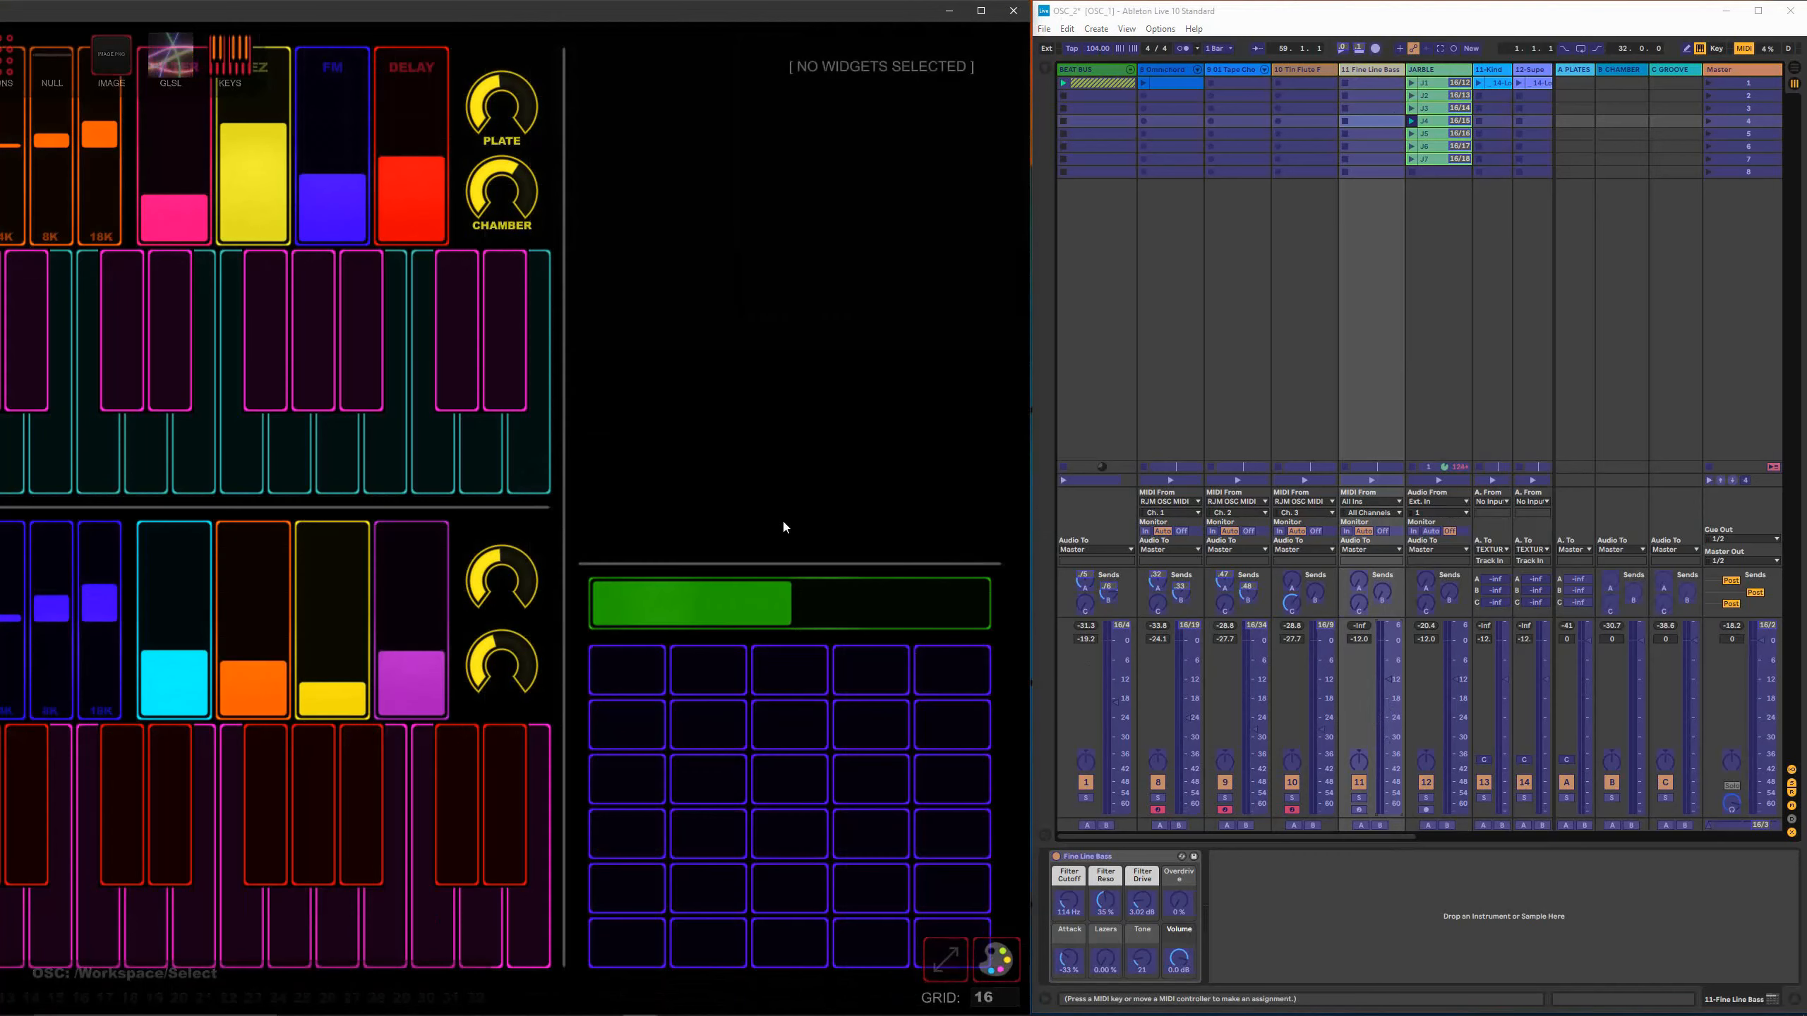
key(ctrl+e)
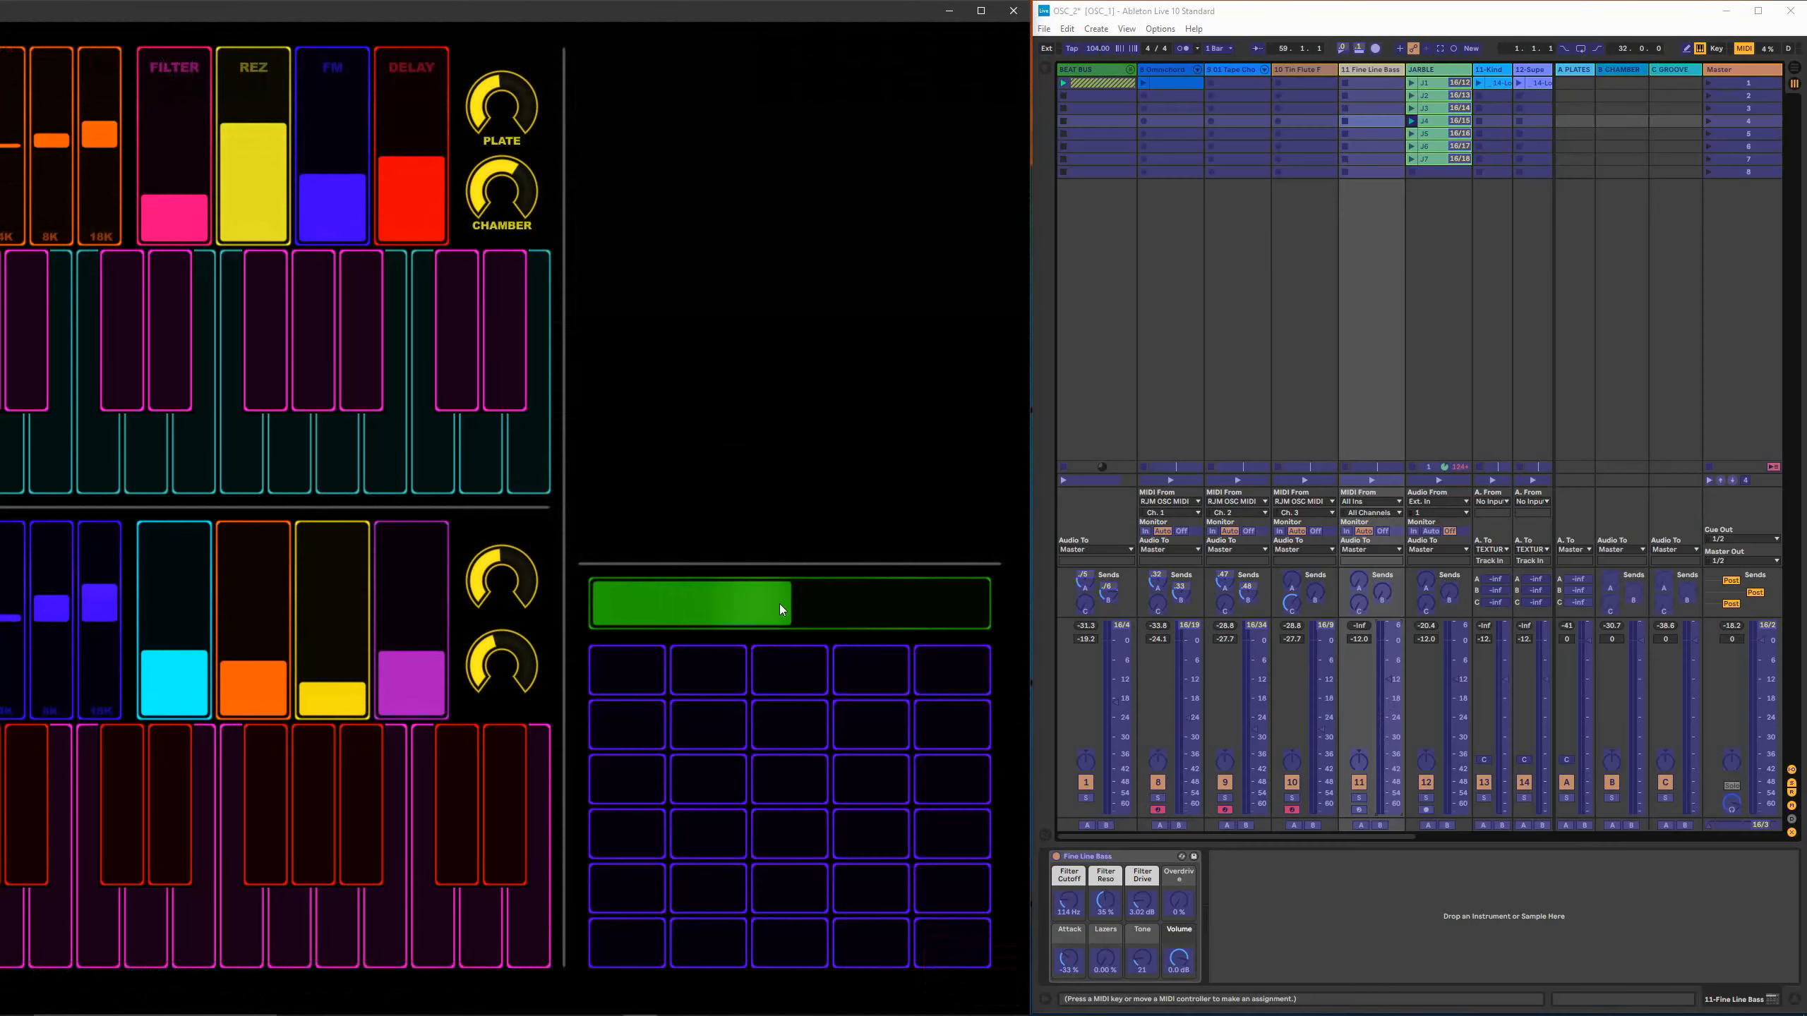
click(795, 606)
click(1251, 419)
key(ctrl+m)
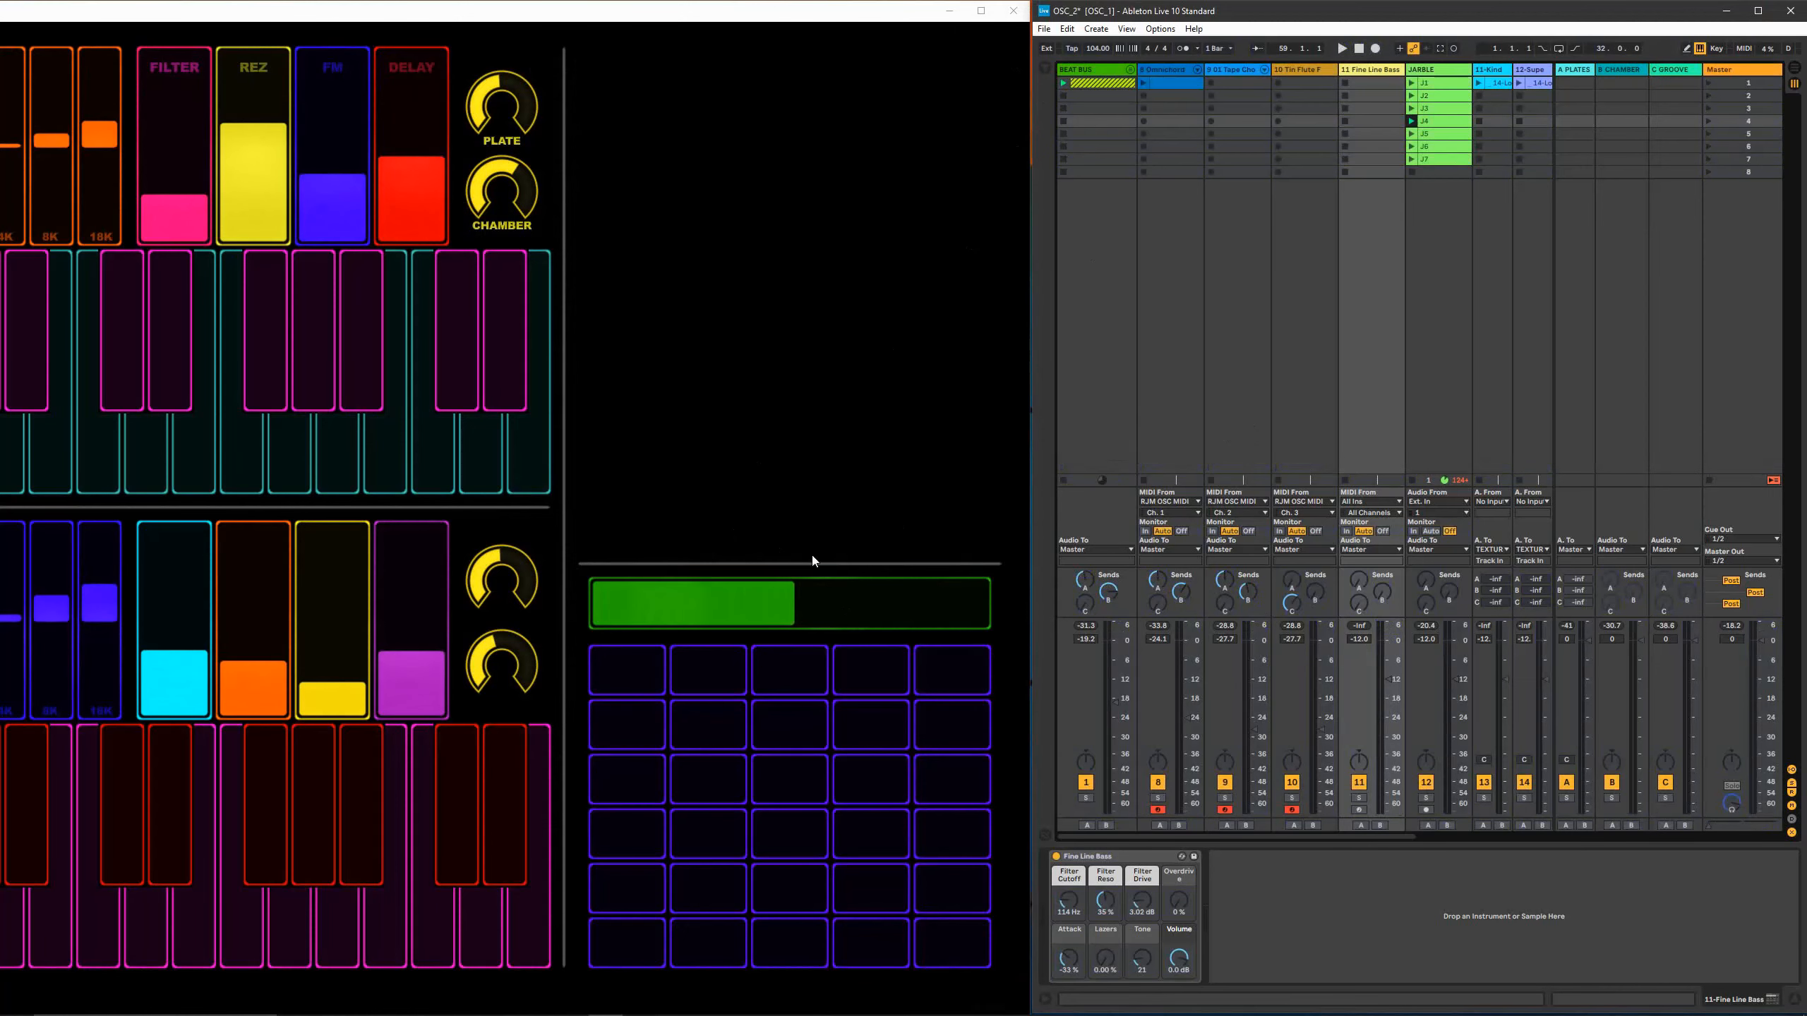
mouse_move(764, 607)
mouse_down()
mouse_move(673, 607)
mouse_move(669, 622)
mouse_move(755, 620)
mouse_up()
drag(646, 591, 819, 562)
- Limit the Fine Line Bass volume mapping to a maximum of 0 dB and lower the green slider to about -30 dB
click(1209, 13)
key(ctrl+m)
click(1045, 68)
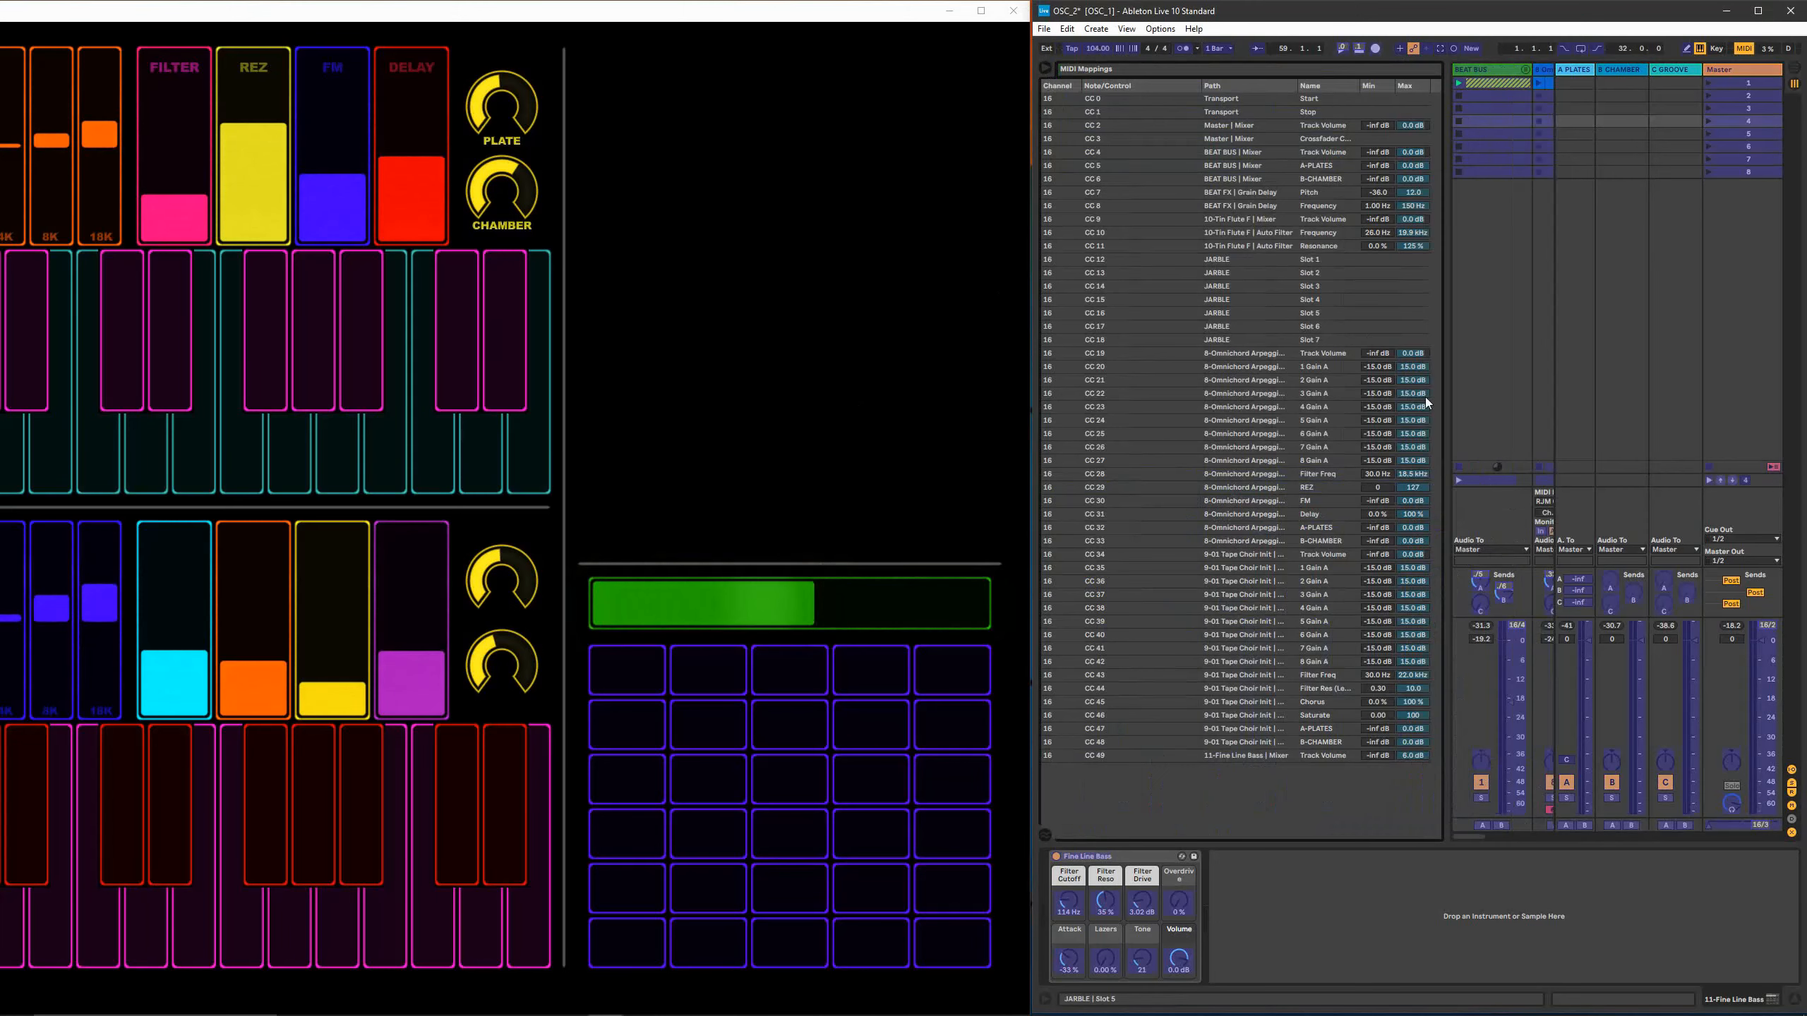
click(1415, 754)
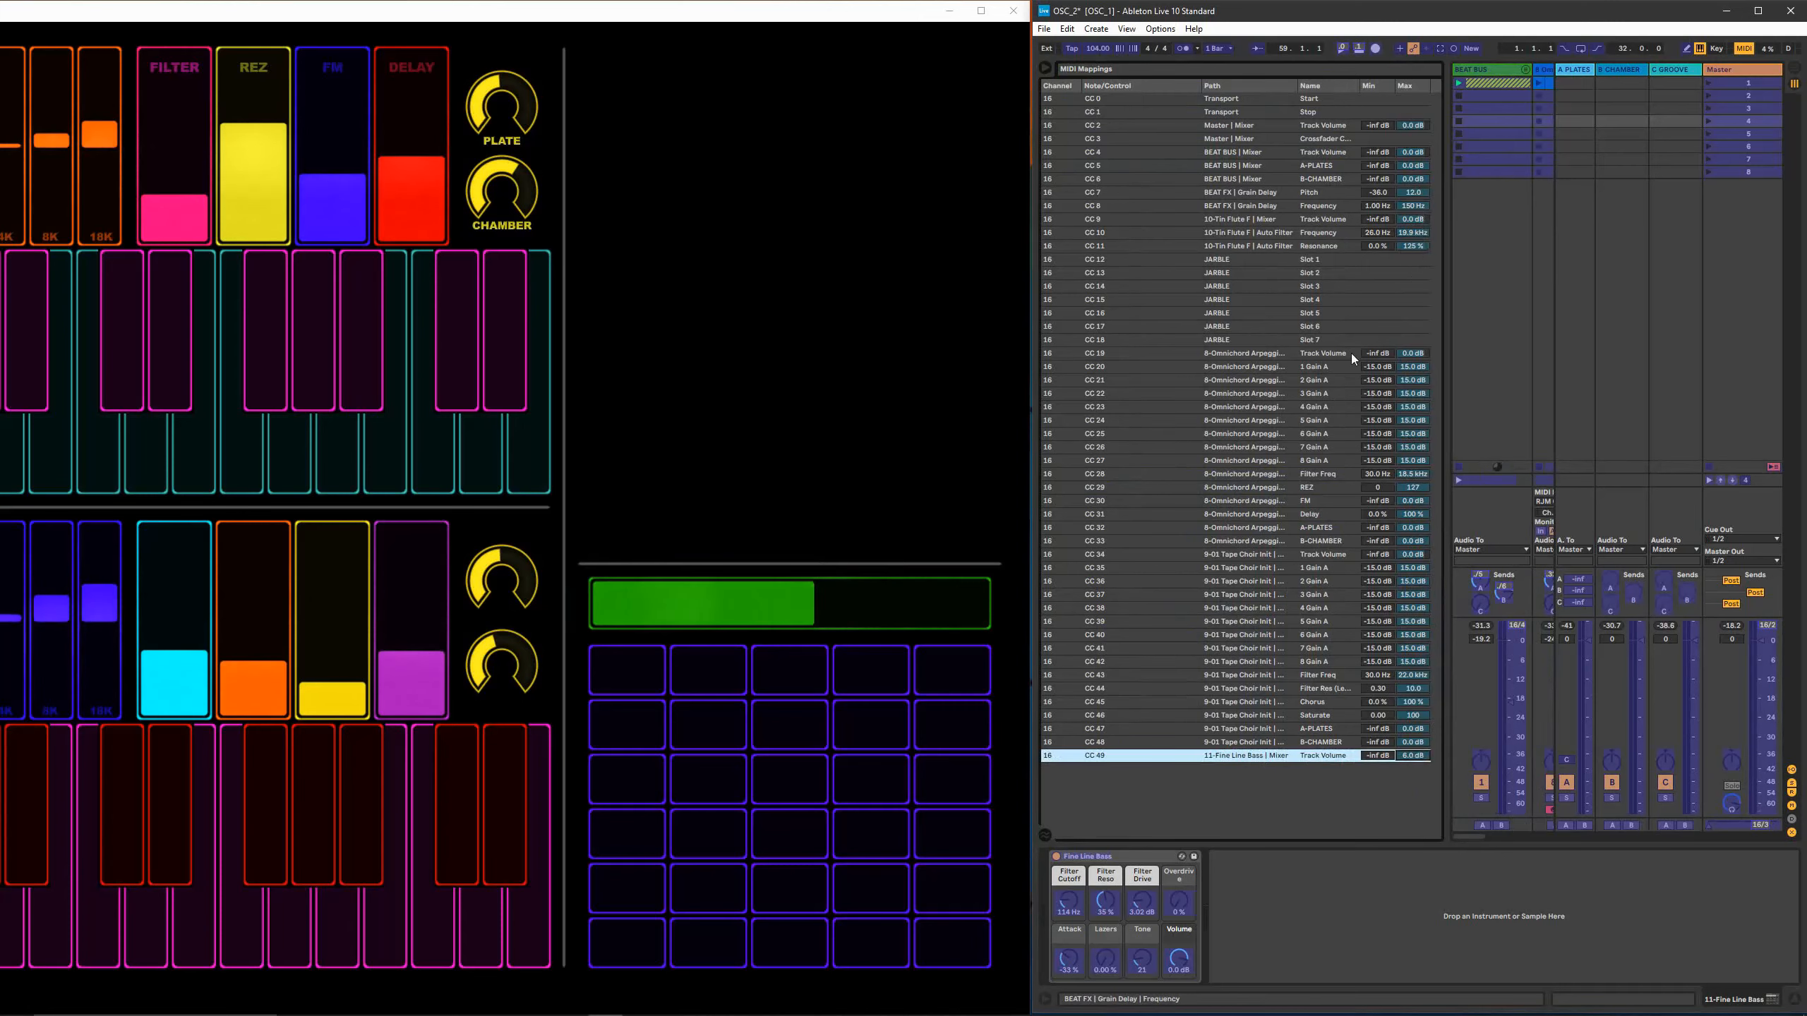
text(0)
key(Return)
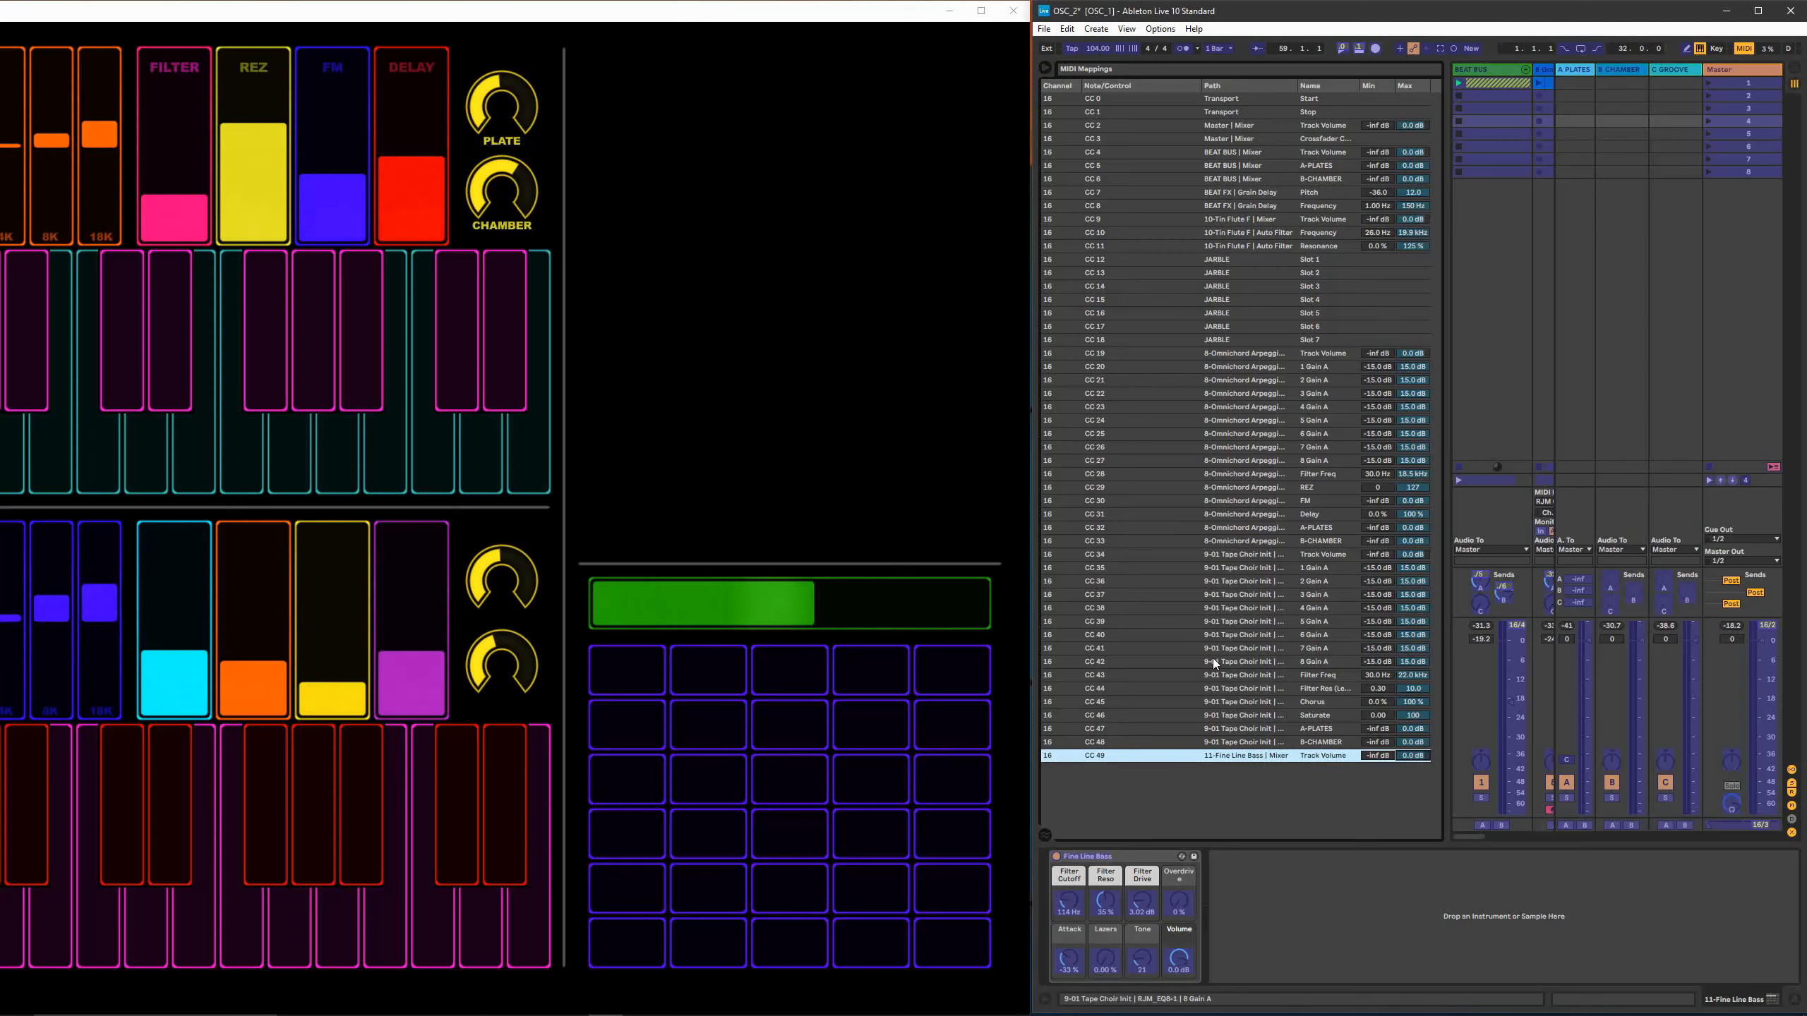
key(ctrl+m)
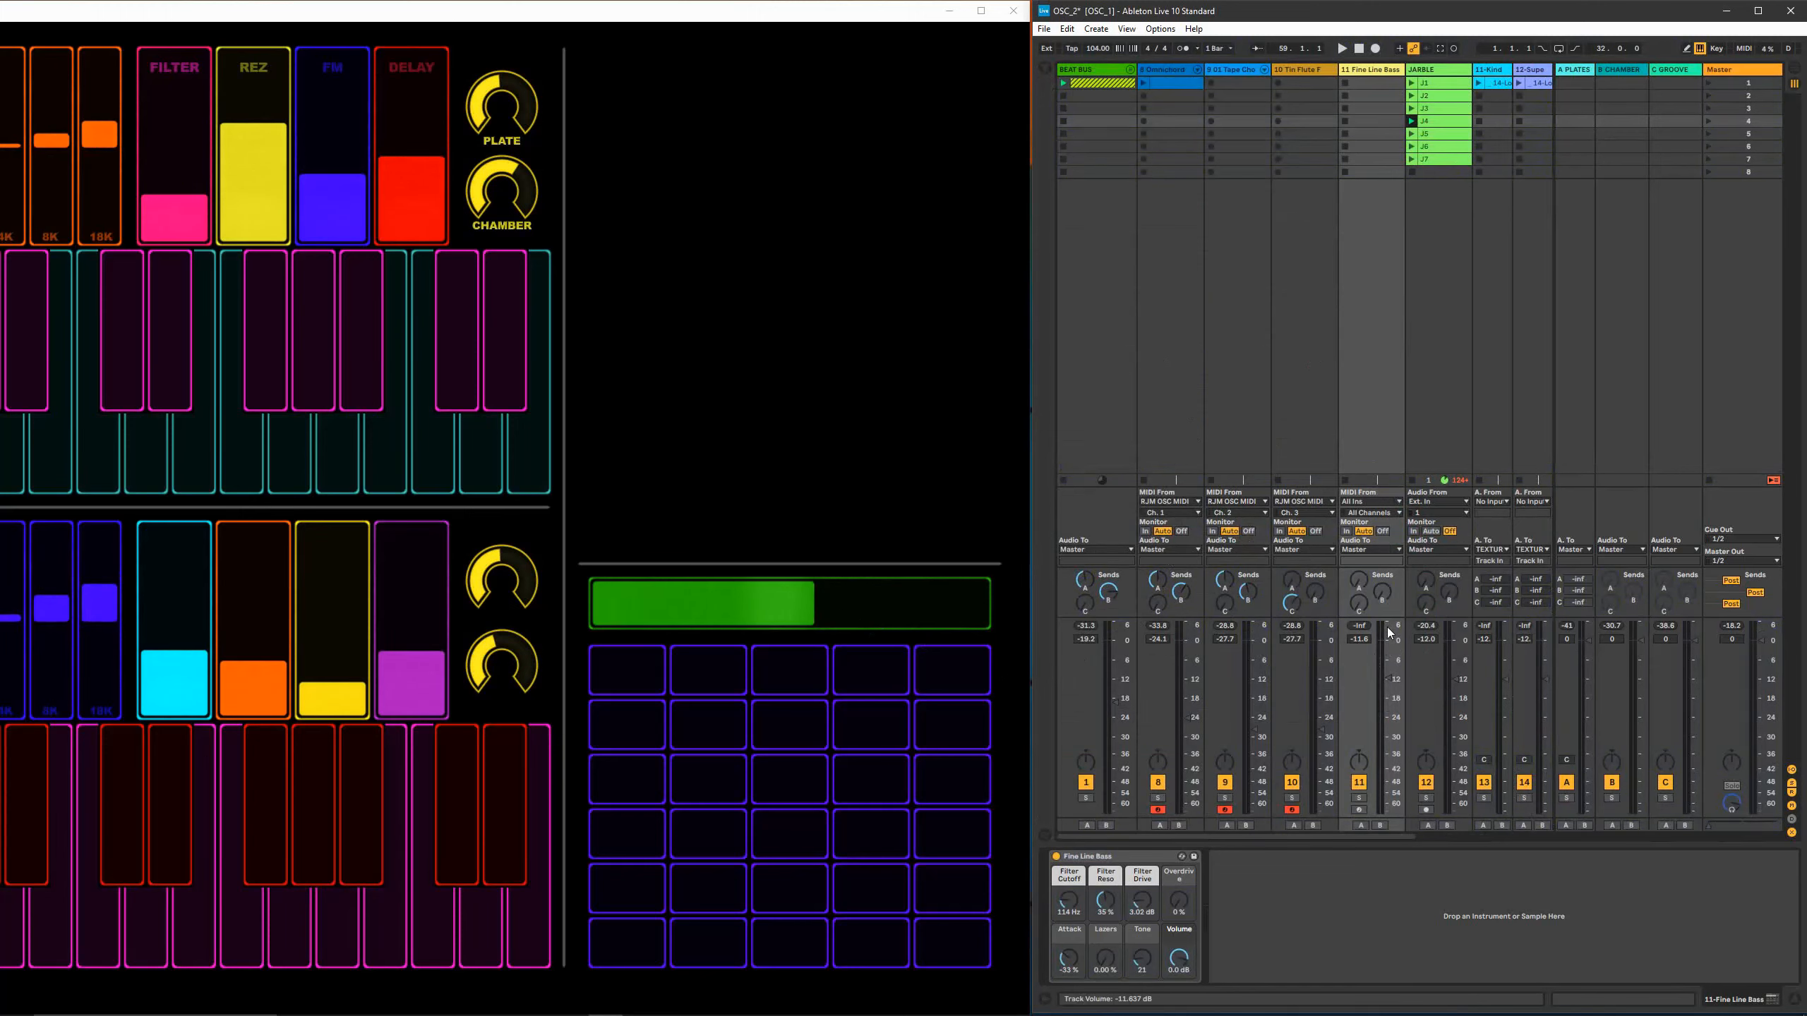
drag(818, 601, 759, 606)
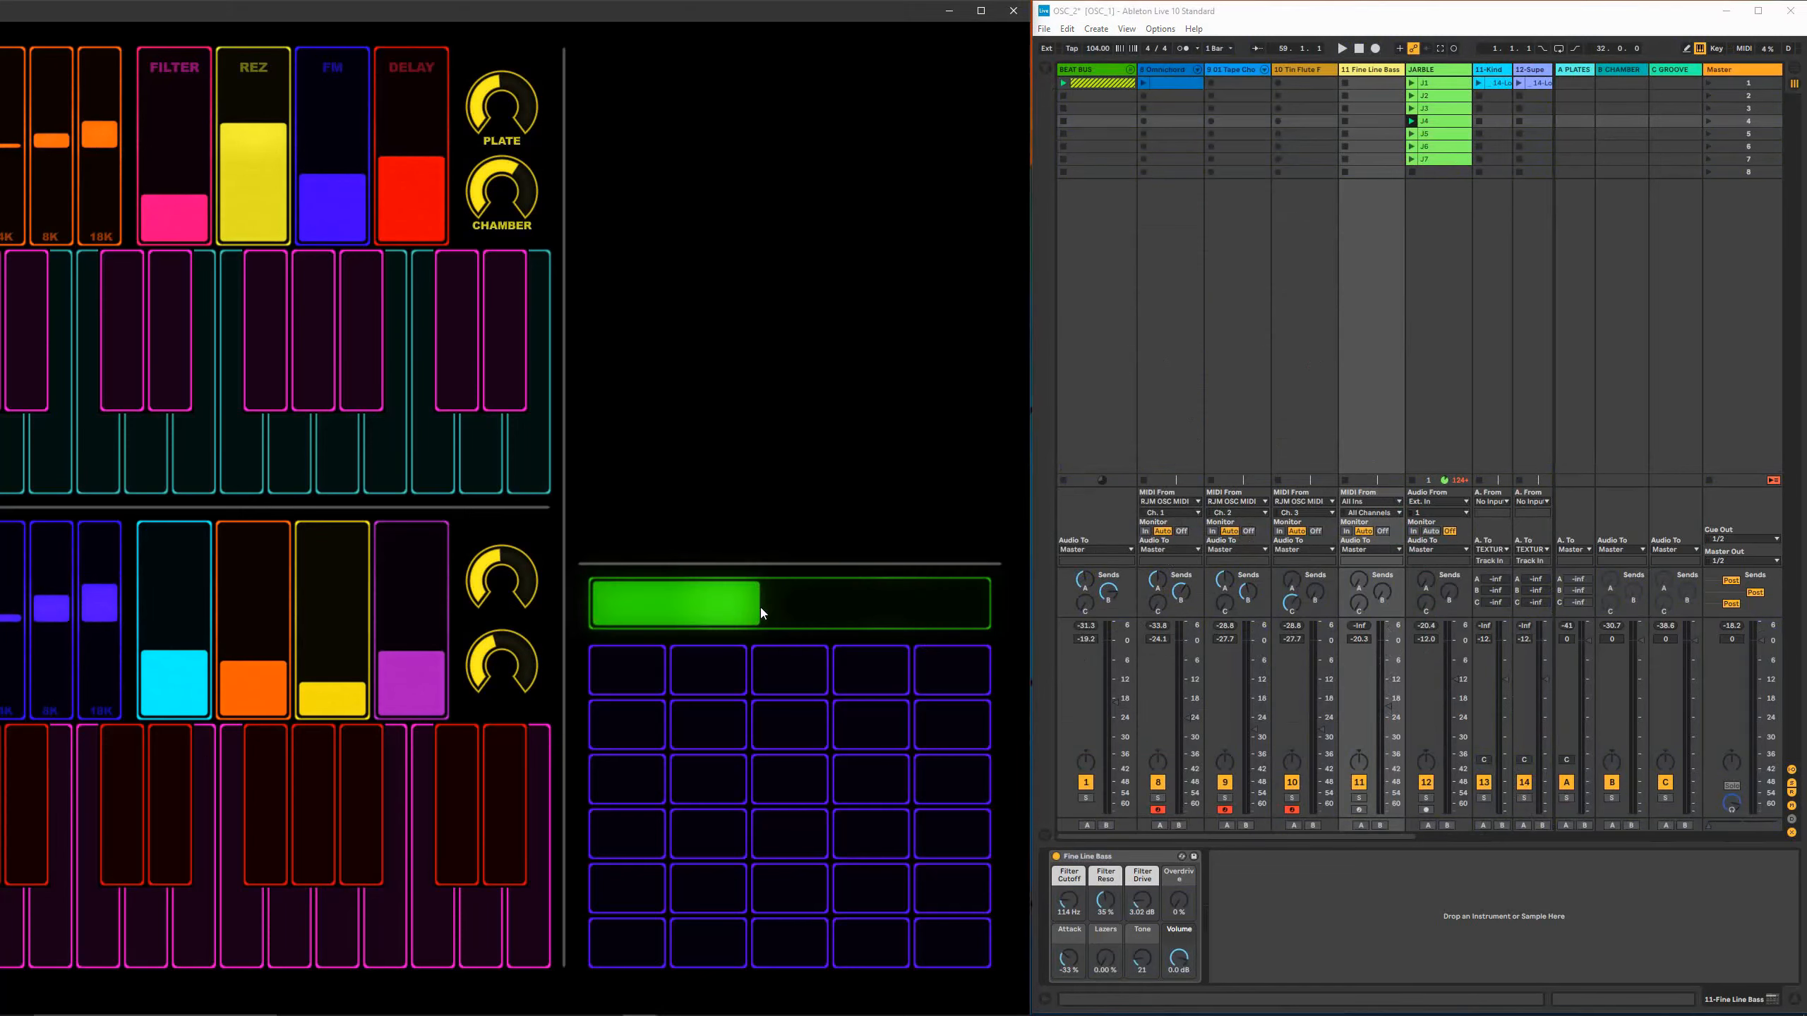
- Arm the Fine Line Bass track together with tracks 8, 9 and 10
click(1358, 810)
ctrl+click(1158, 811)
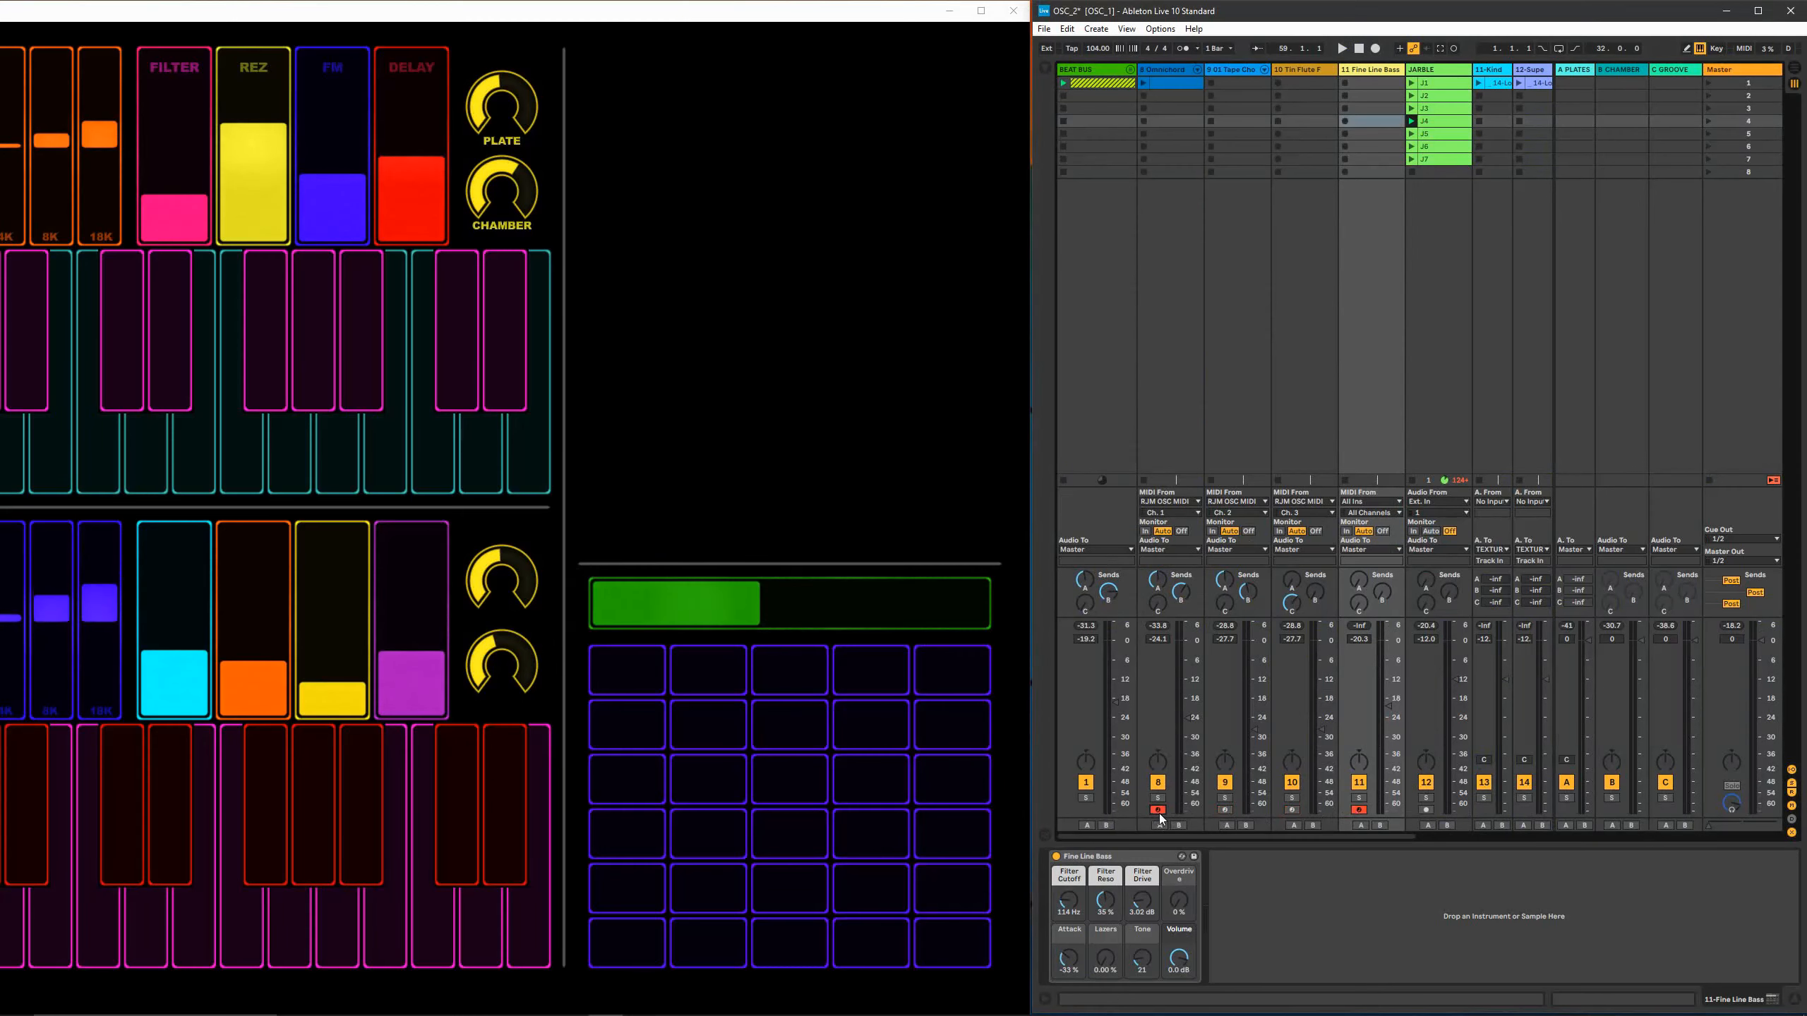
ctrl+click(1224, 810)
ctrl+click(1290, 810)
- Set the Fine Line Bass track's MIDI input to RJM OSC MIDI on Ch. 4, and play the button grid's first button
click(1162, 503)
click(1164, 503)
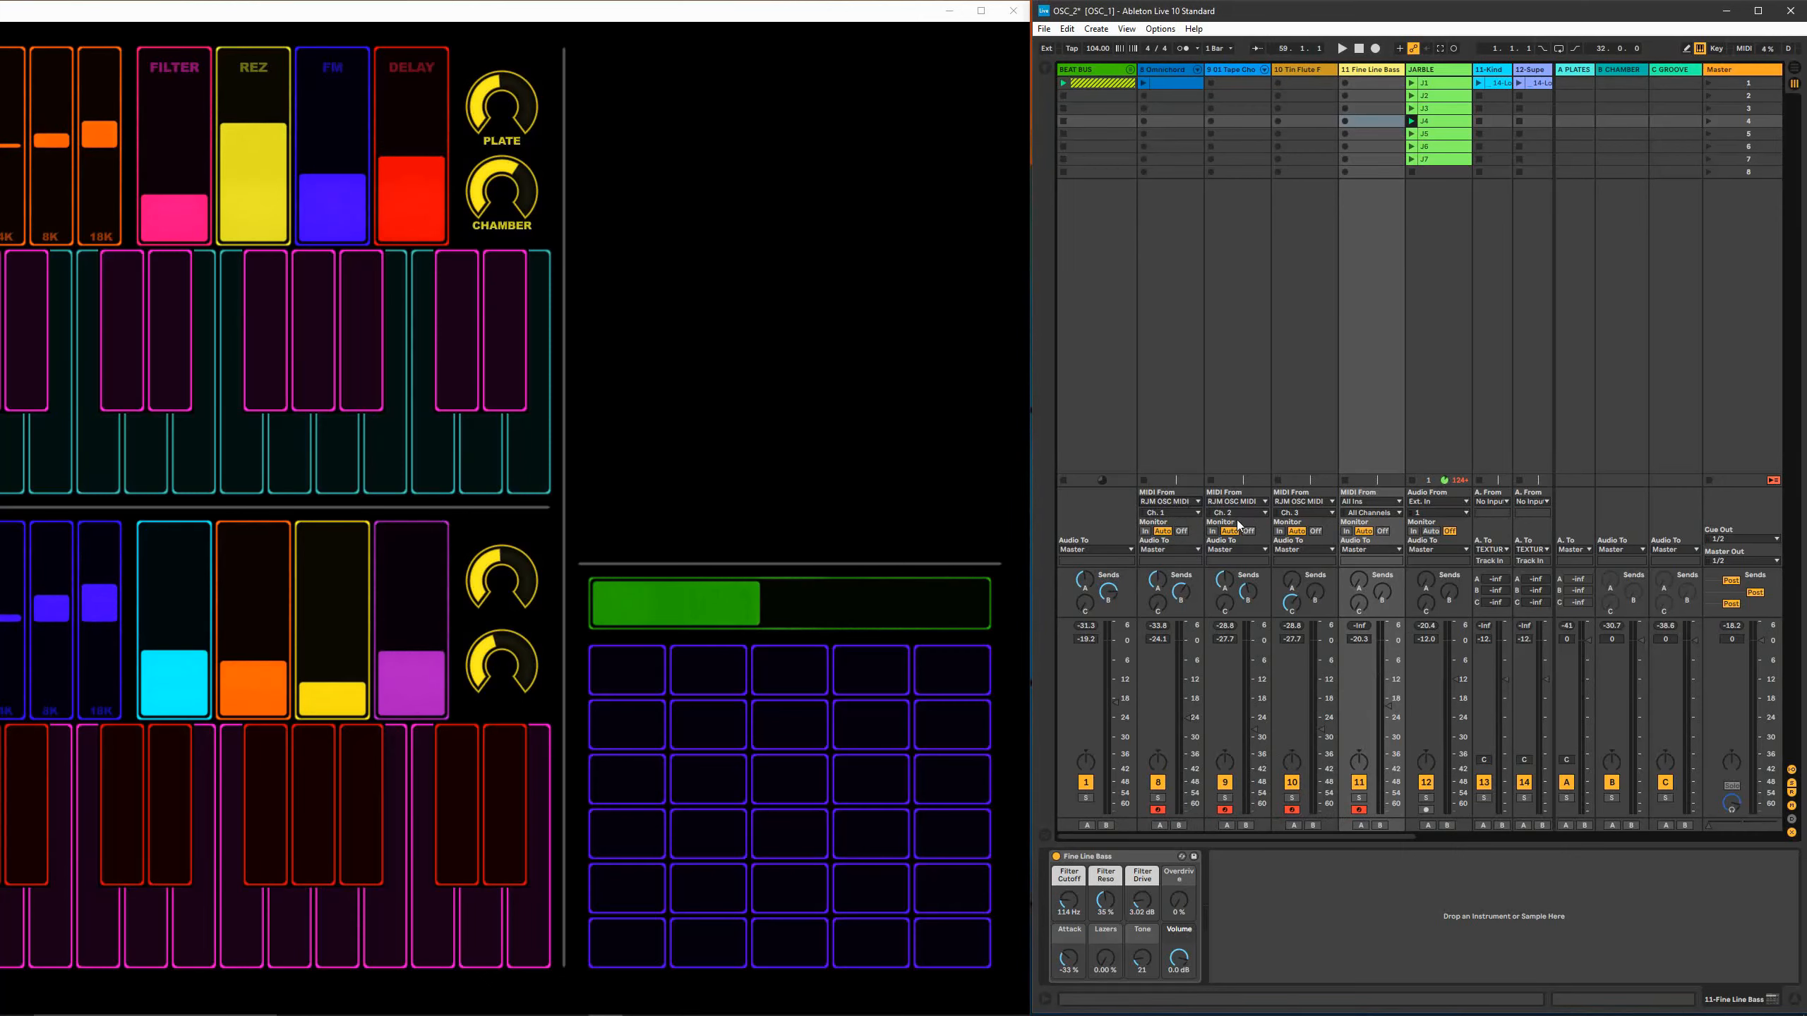
click(1367, 502)
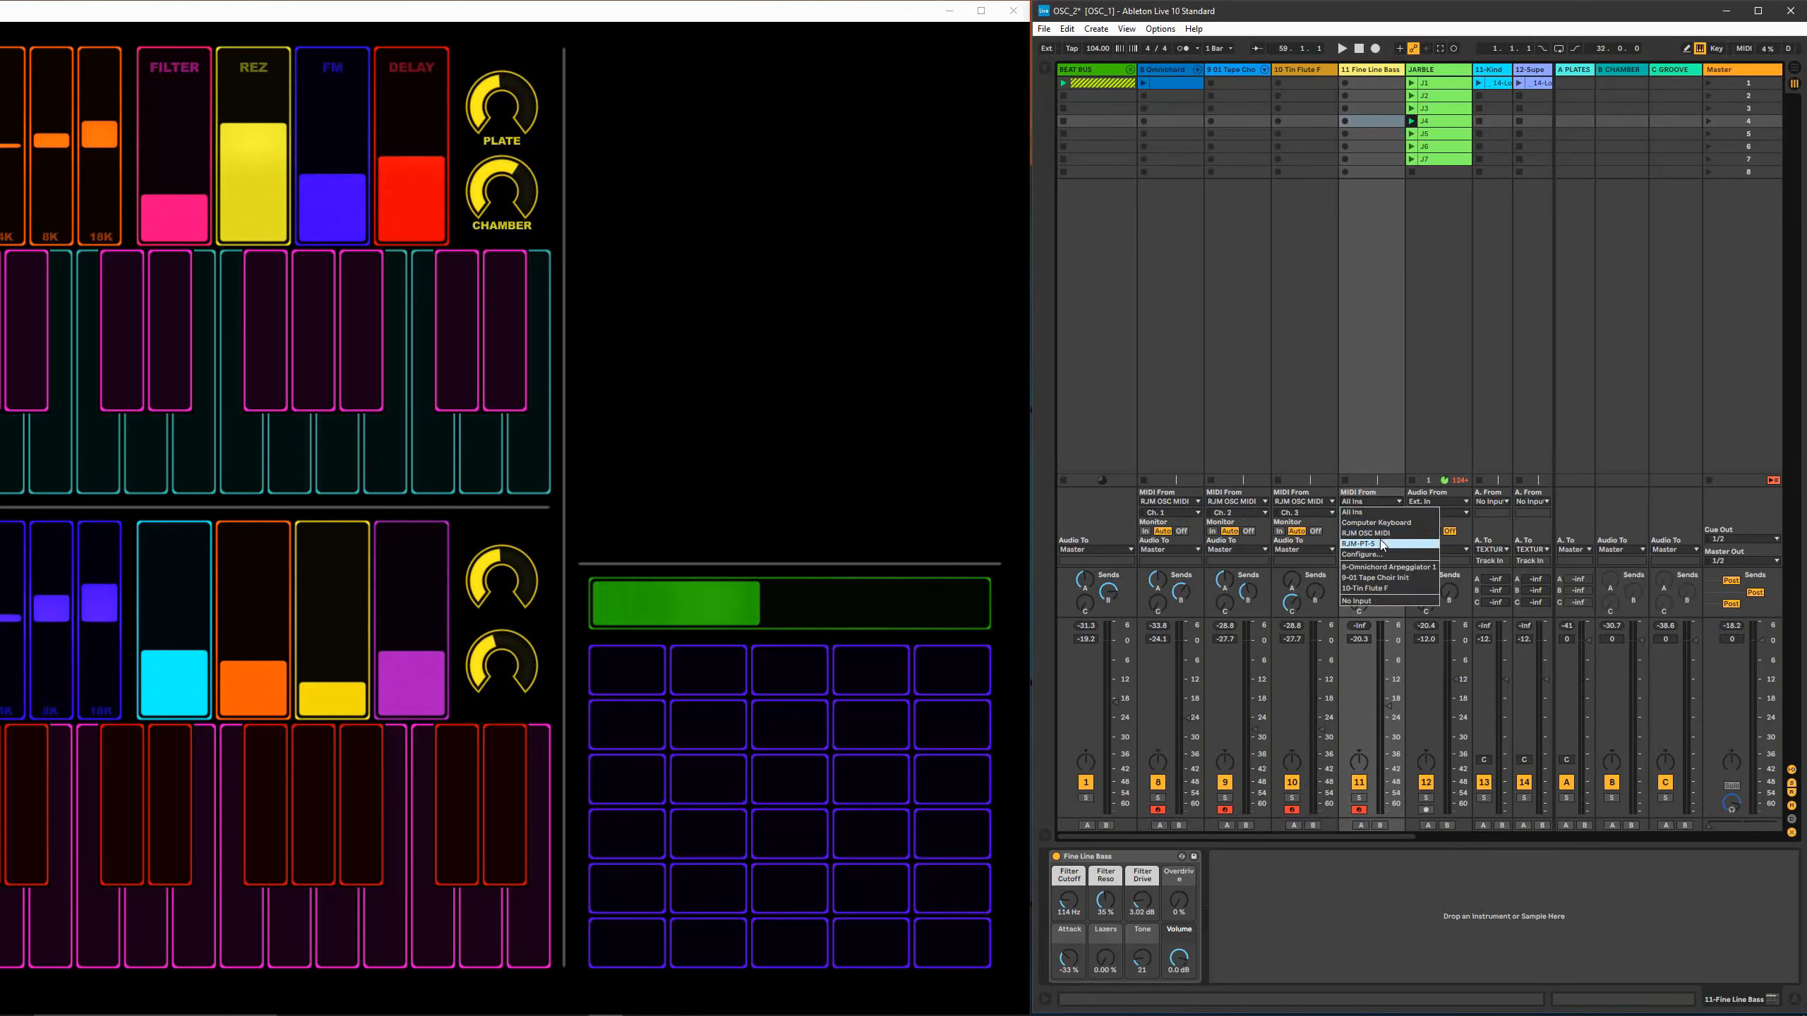
click(1380, 530)
click(1362, 513)
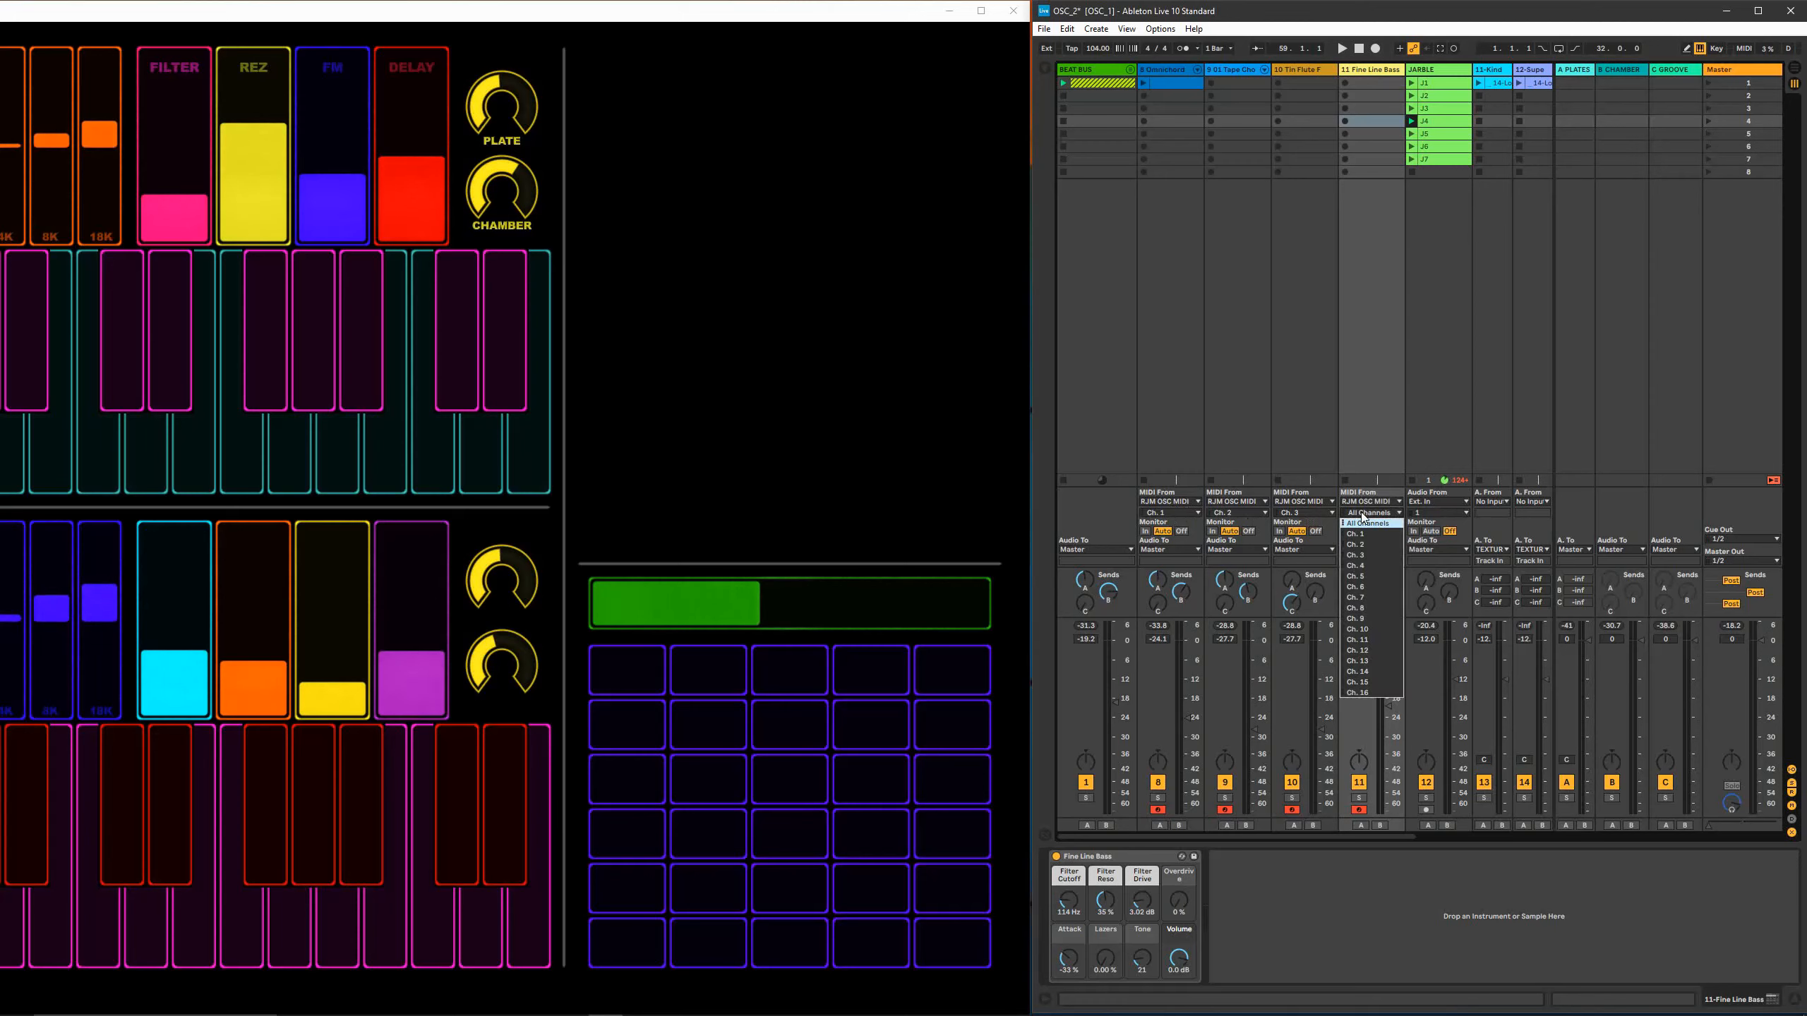
click(1363, 522)
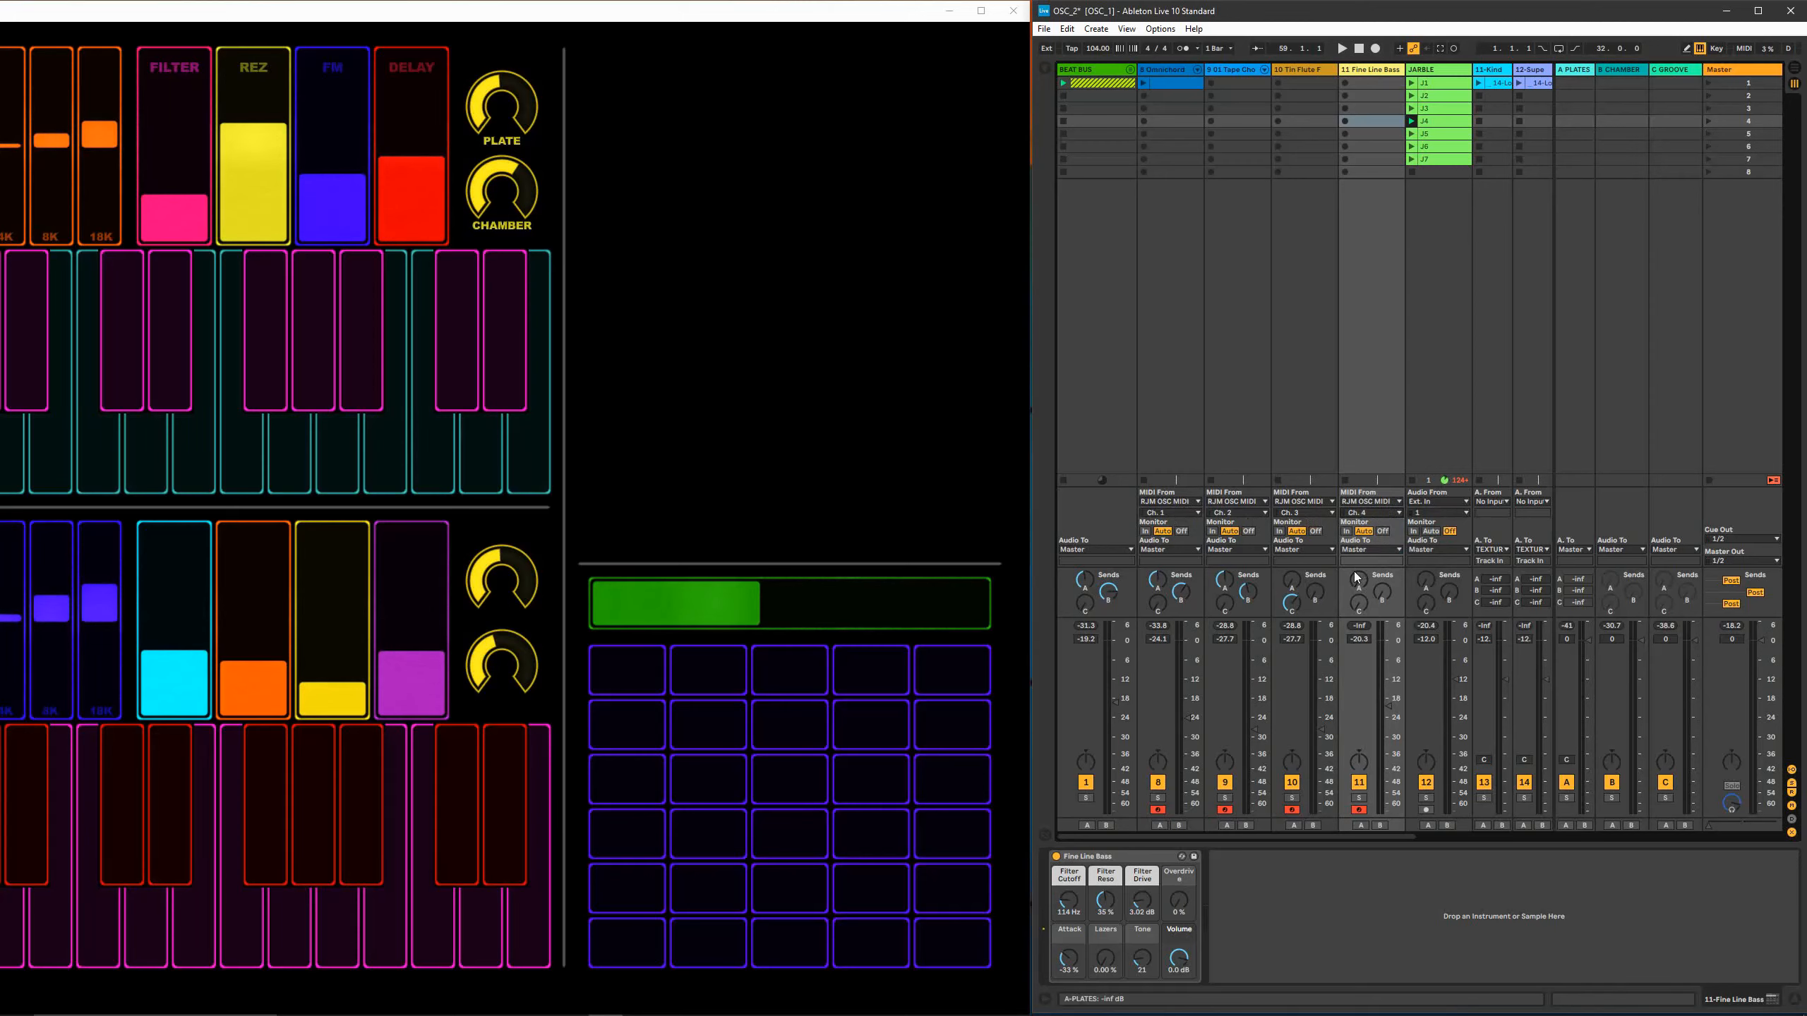
mouse_move(625, 673)
mouse_down()
mouse_move(917, 671)
mouse_move(882, 763)
mouse_move(649, 829)
mouse_move(639, 749)
mouse_move(708, 667)
mouse_move(778, 680)
mouse_move(884, 920)
mouse_move(1008, 879)
mouse_move(618, 699)
mouse_move(680, 935)
mouse_move(943, 941)
mouse_move(717, 799)
mouse_move(622, 681)
mouse_up()
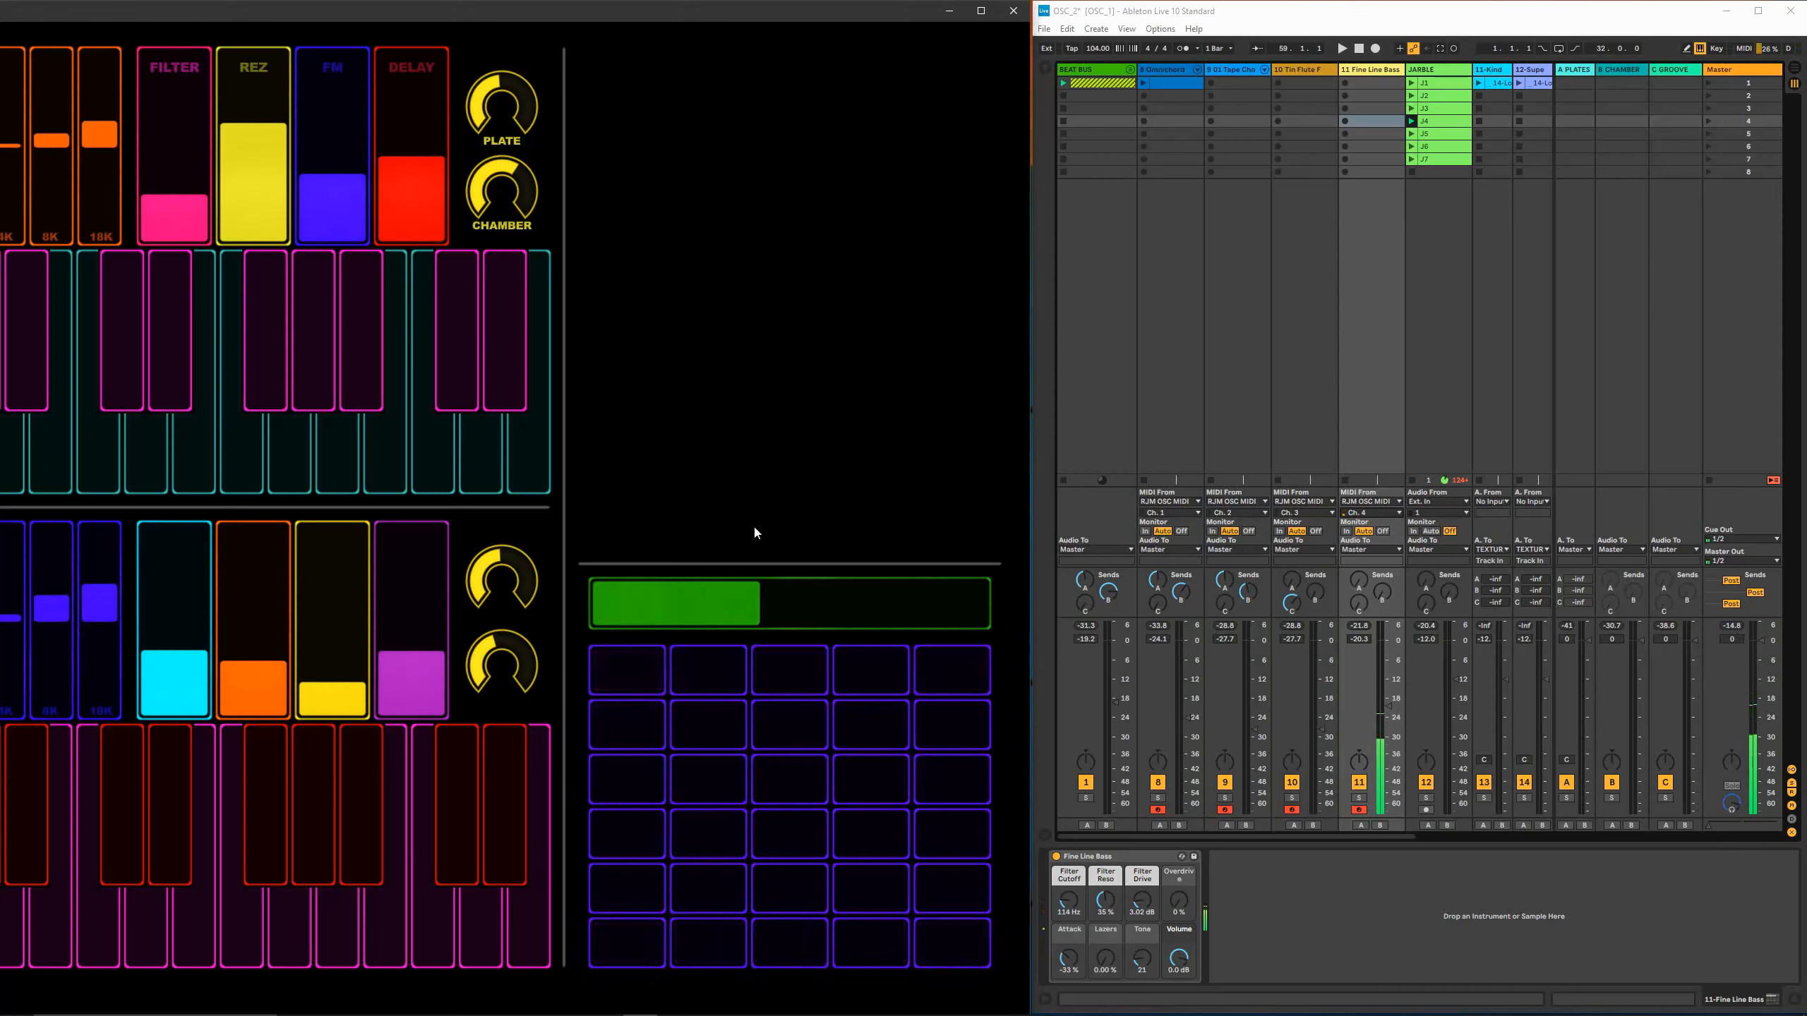
- Set the button grid's MIDI note to 49 in edit mode and deselect the grid
key(ctrl+e)
click(738, 753)
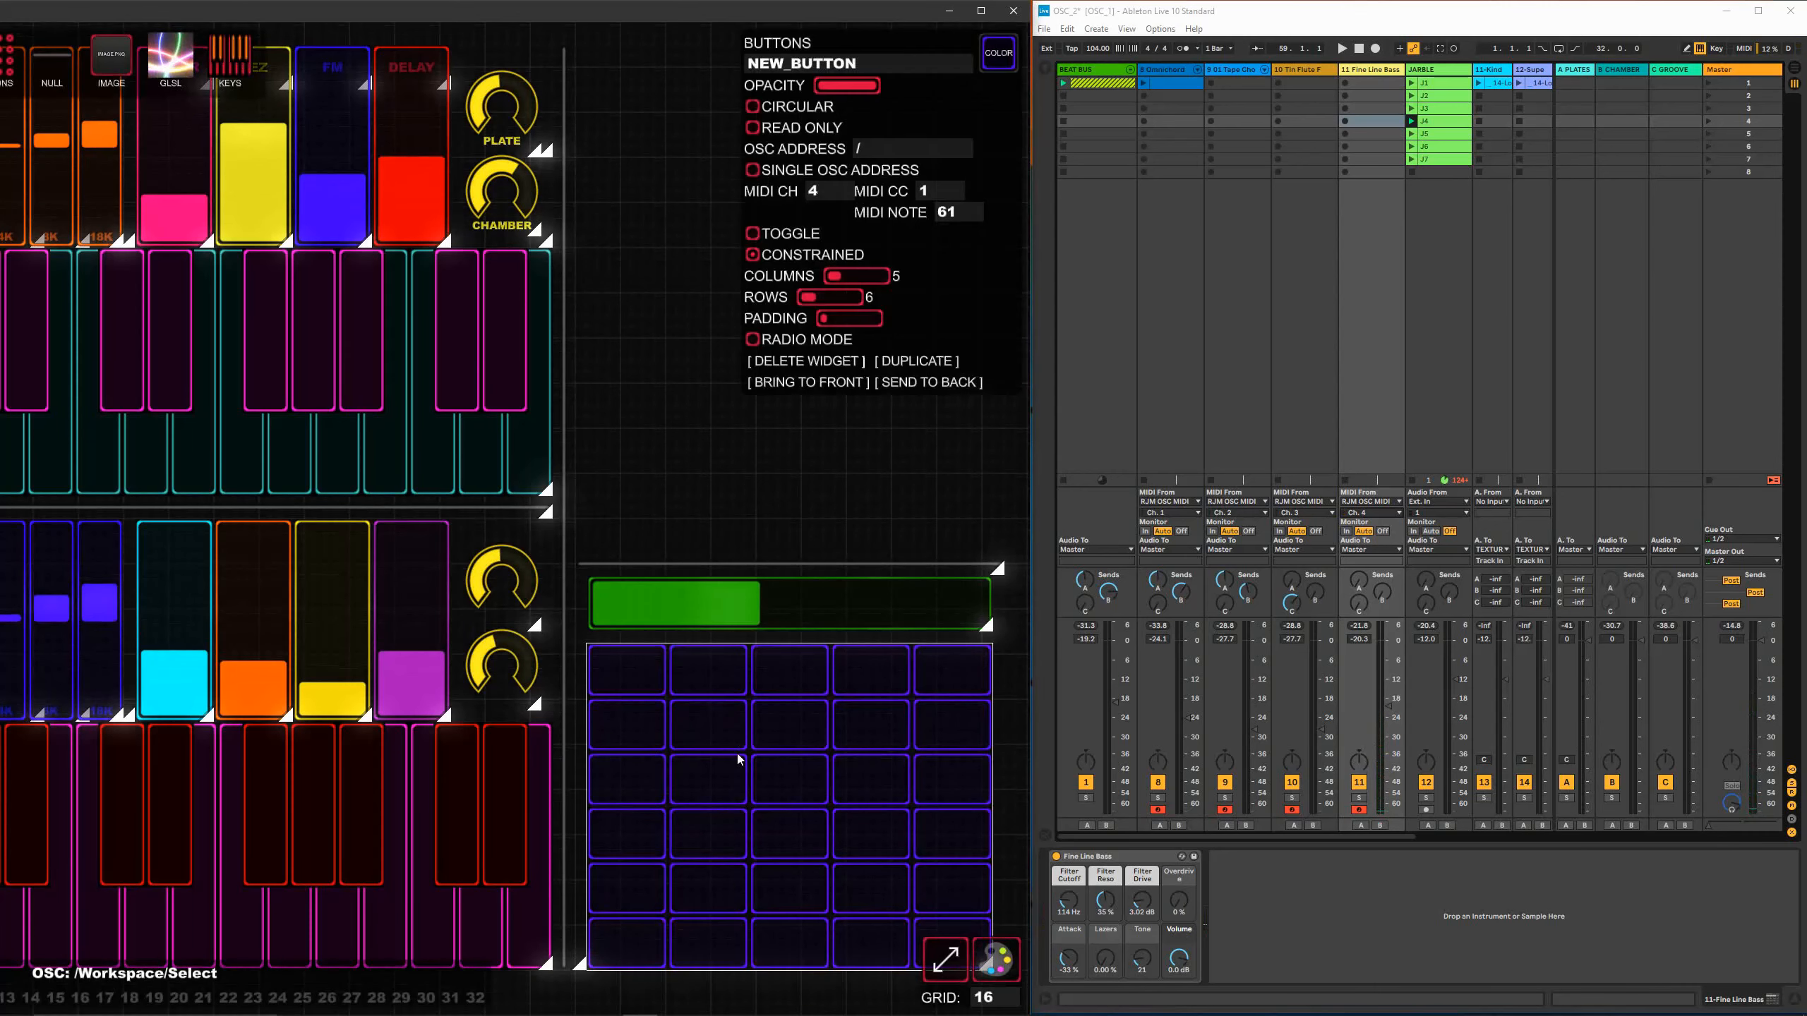
click(955, 216)
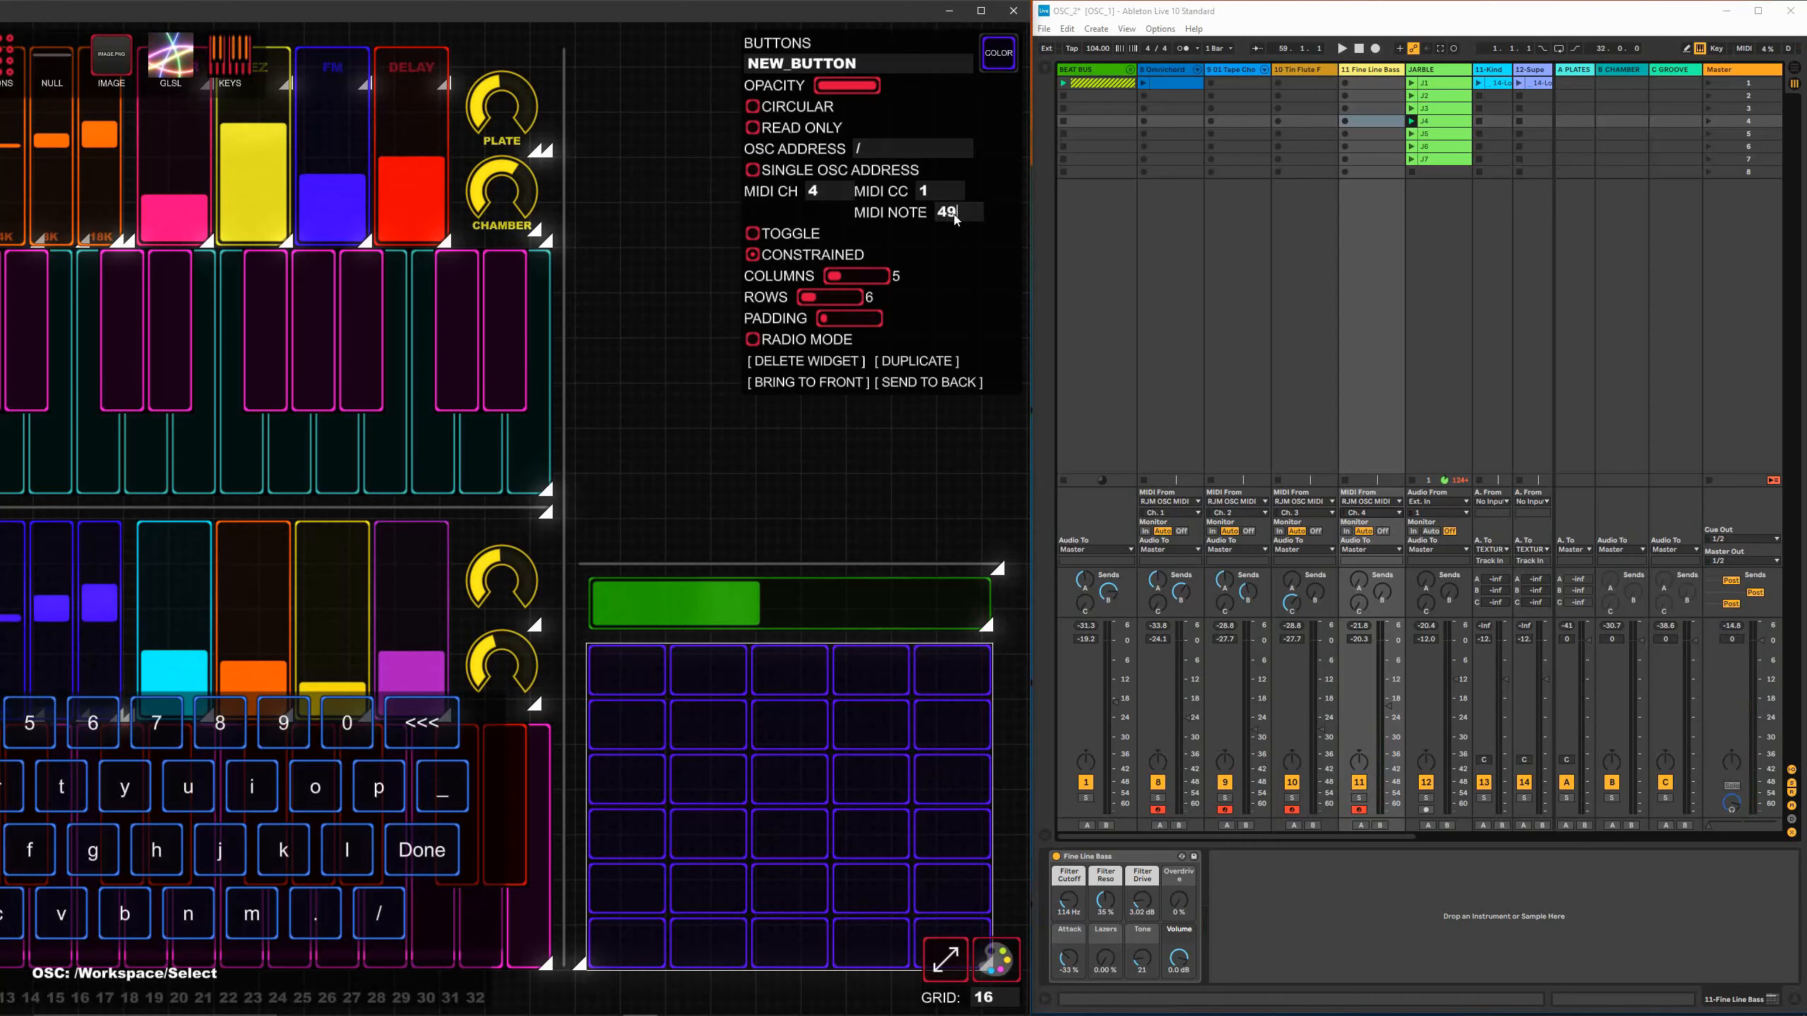
click(748, 504)
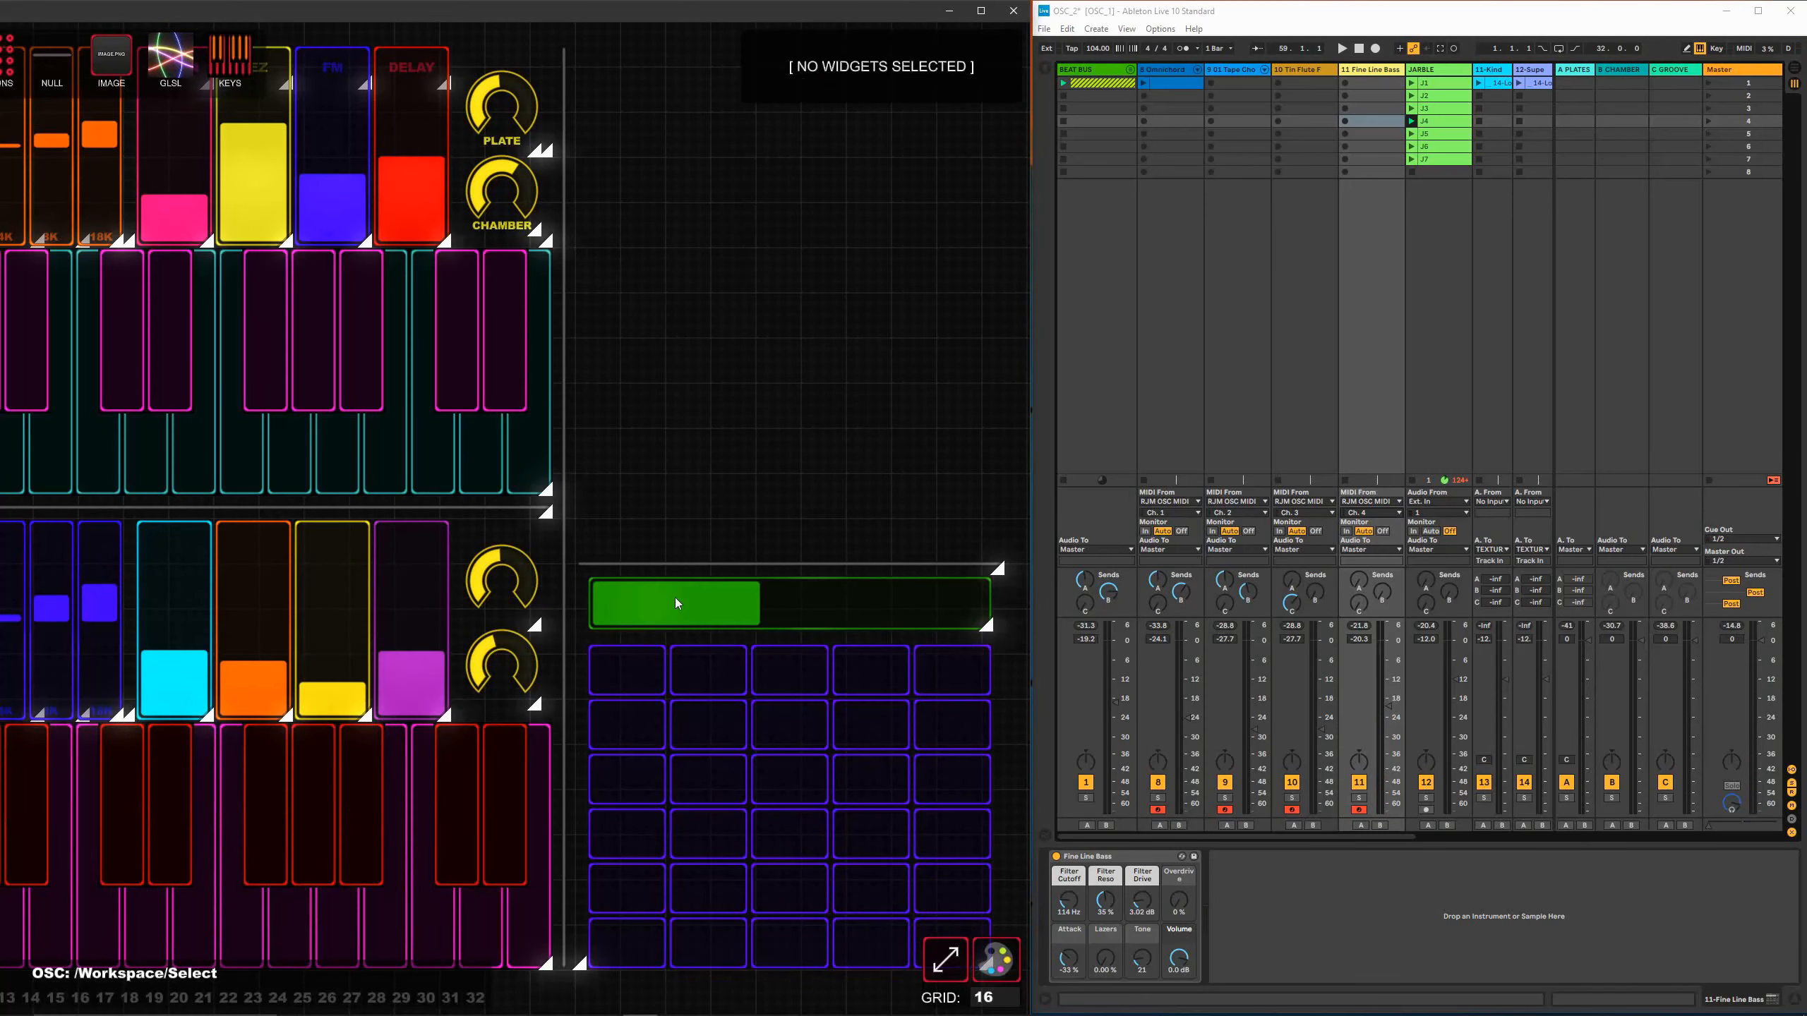
- Leave edit mode and play several buttons of the grid to hear the bass notes
key(ctrl+e)
click(626, 669)
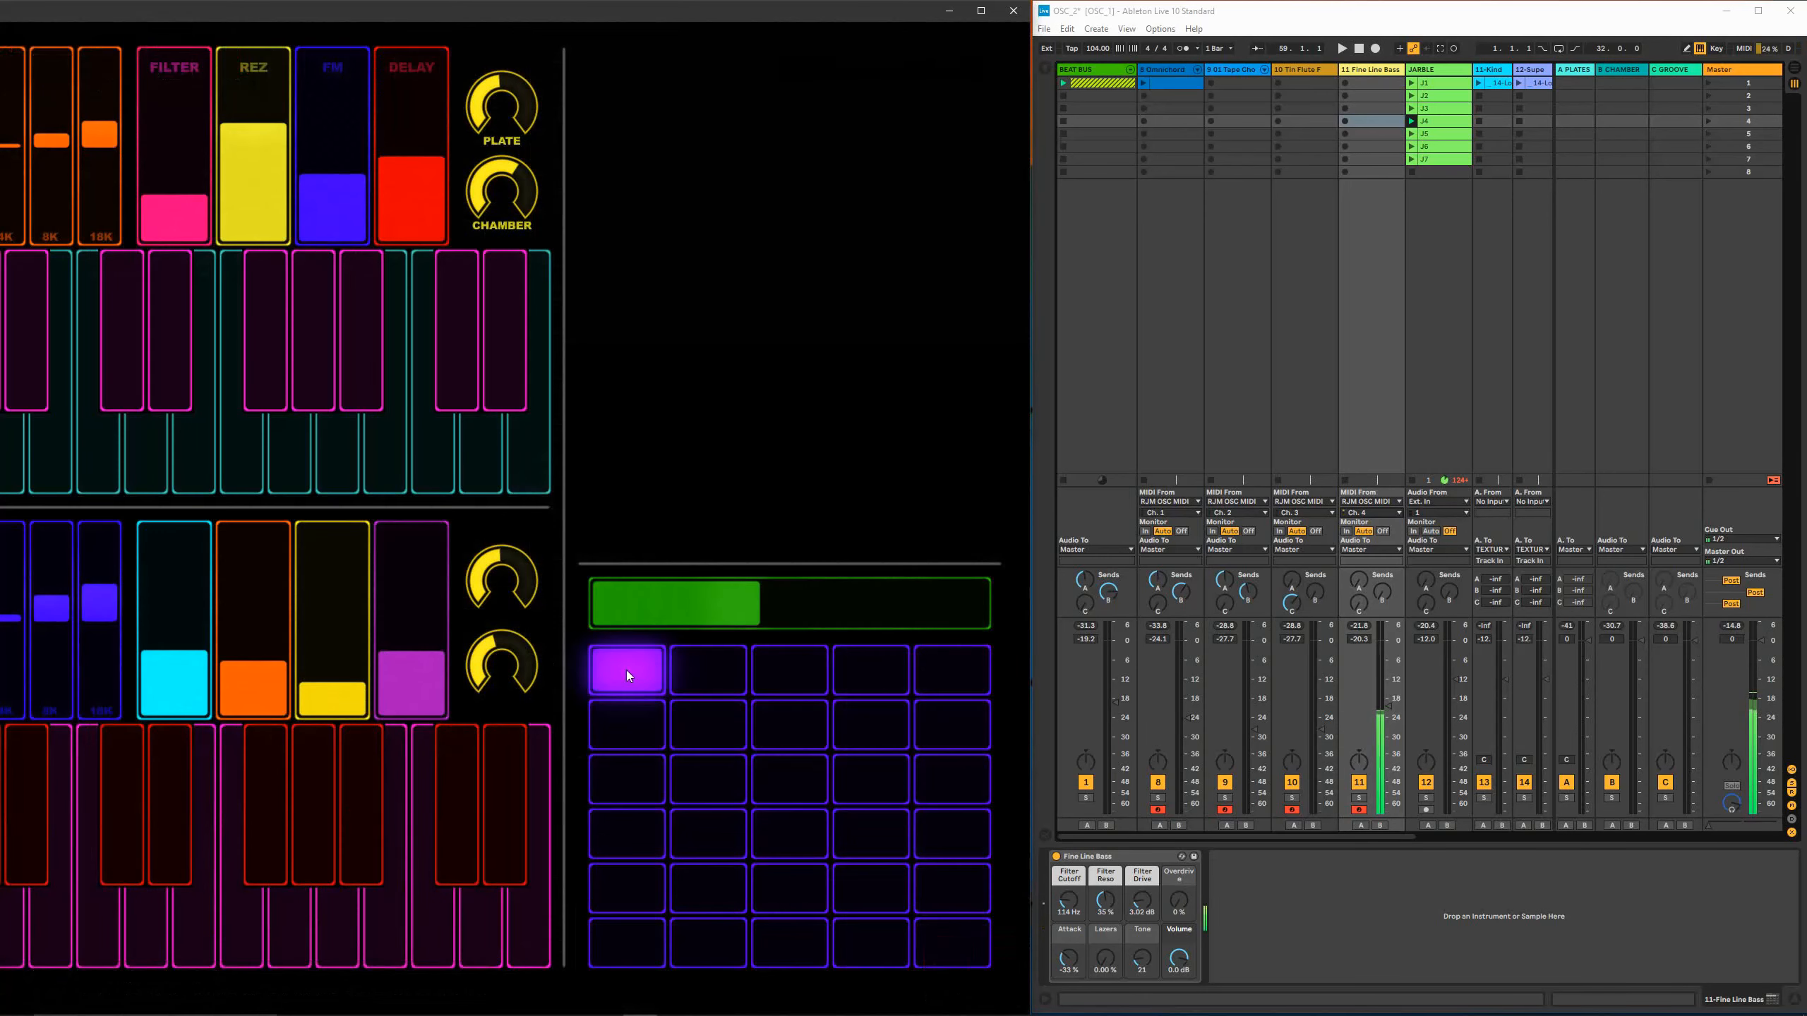
click(733, 770)
click(774, 770)
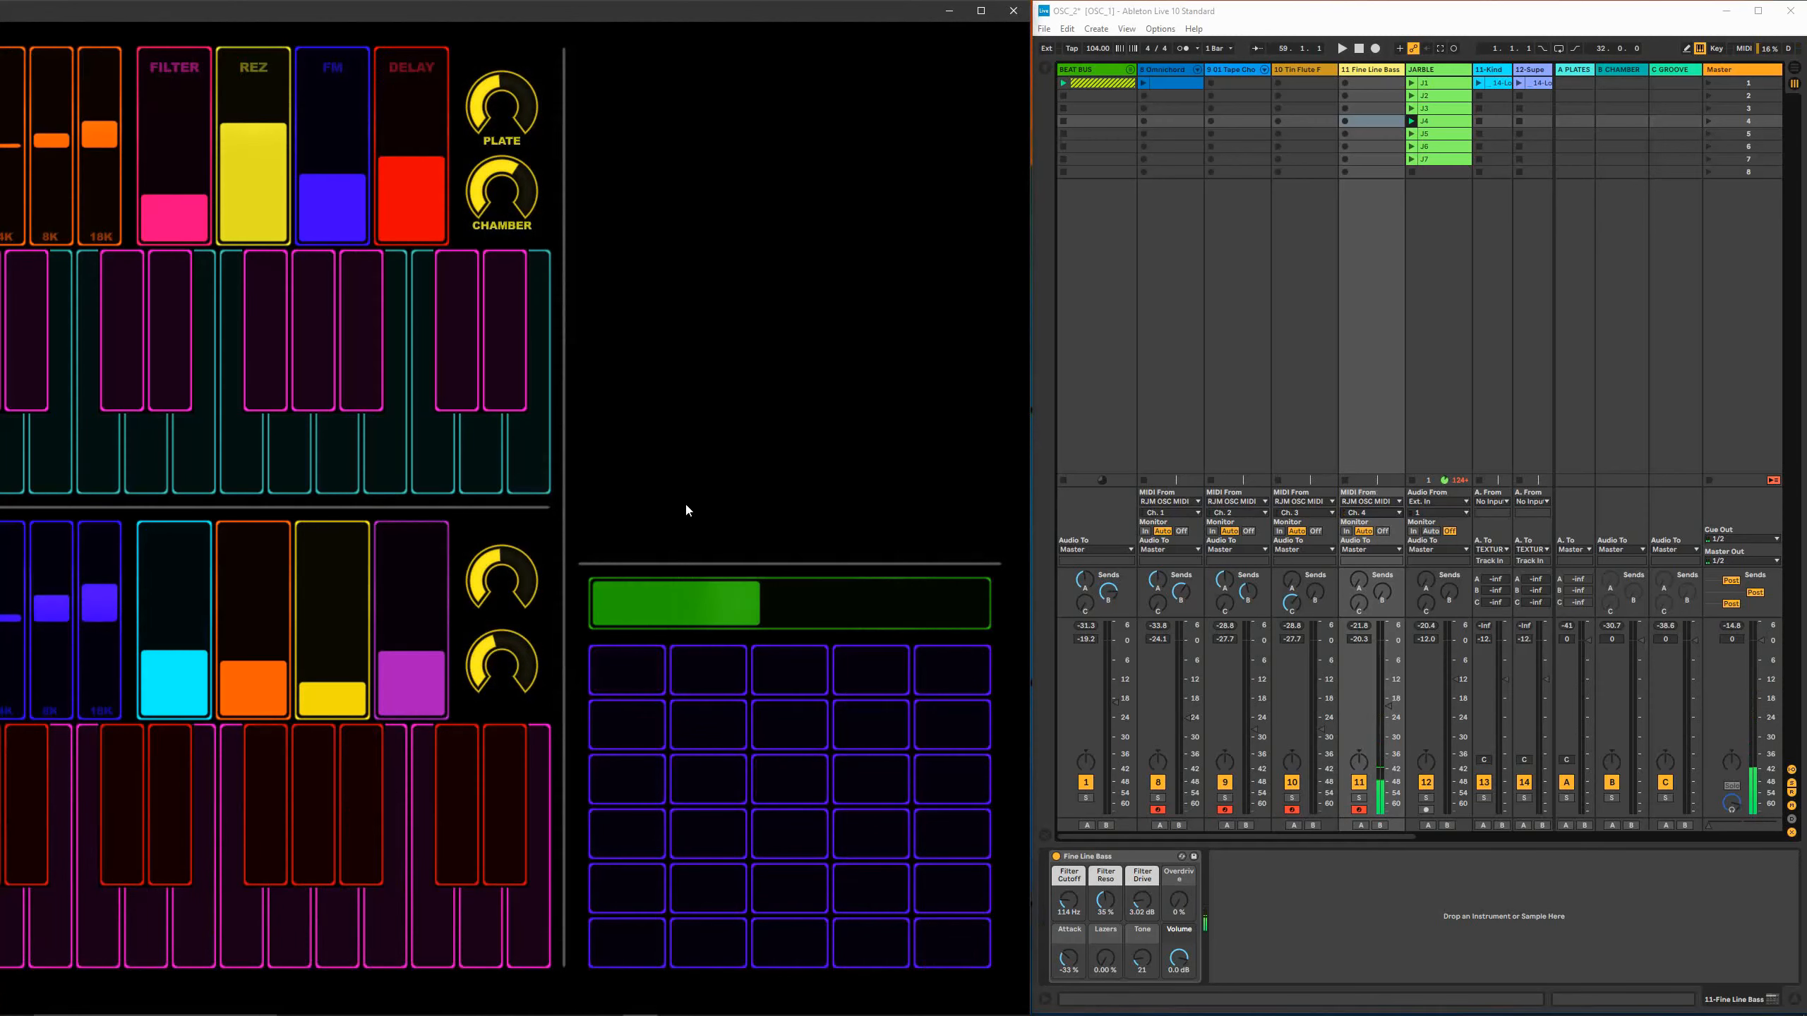
- Select the button grid in edit mode and set its MIDI note to 37
key(ctrl+e)
click(652, 726)
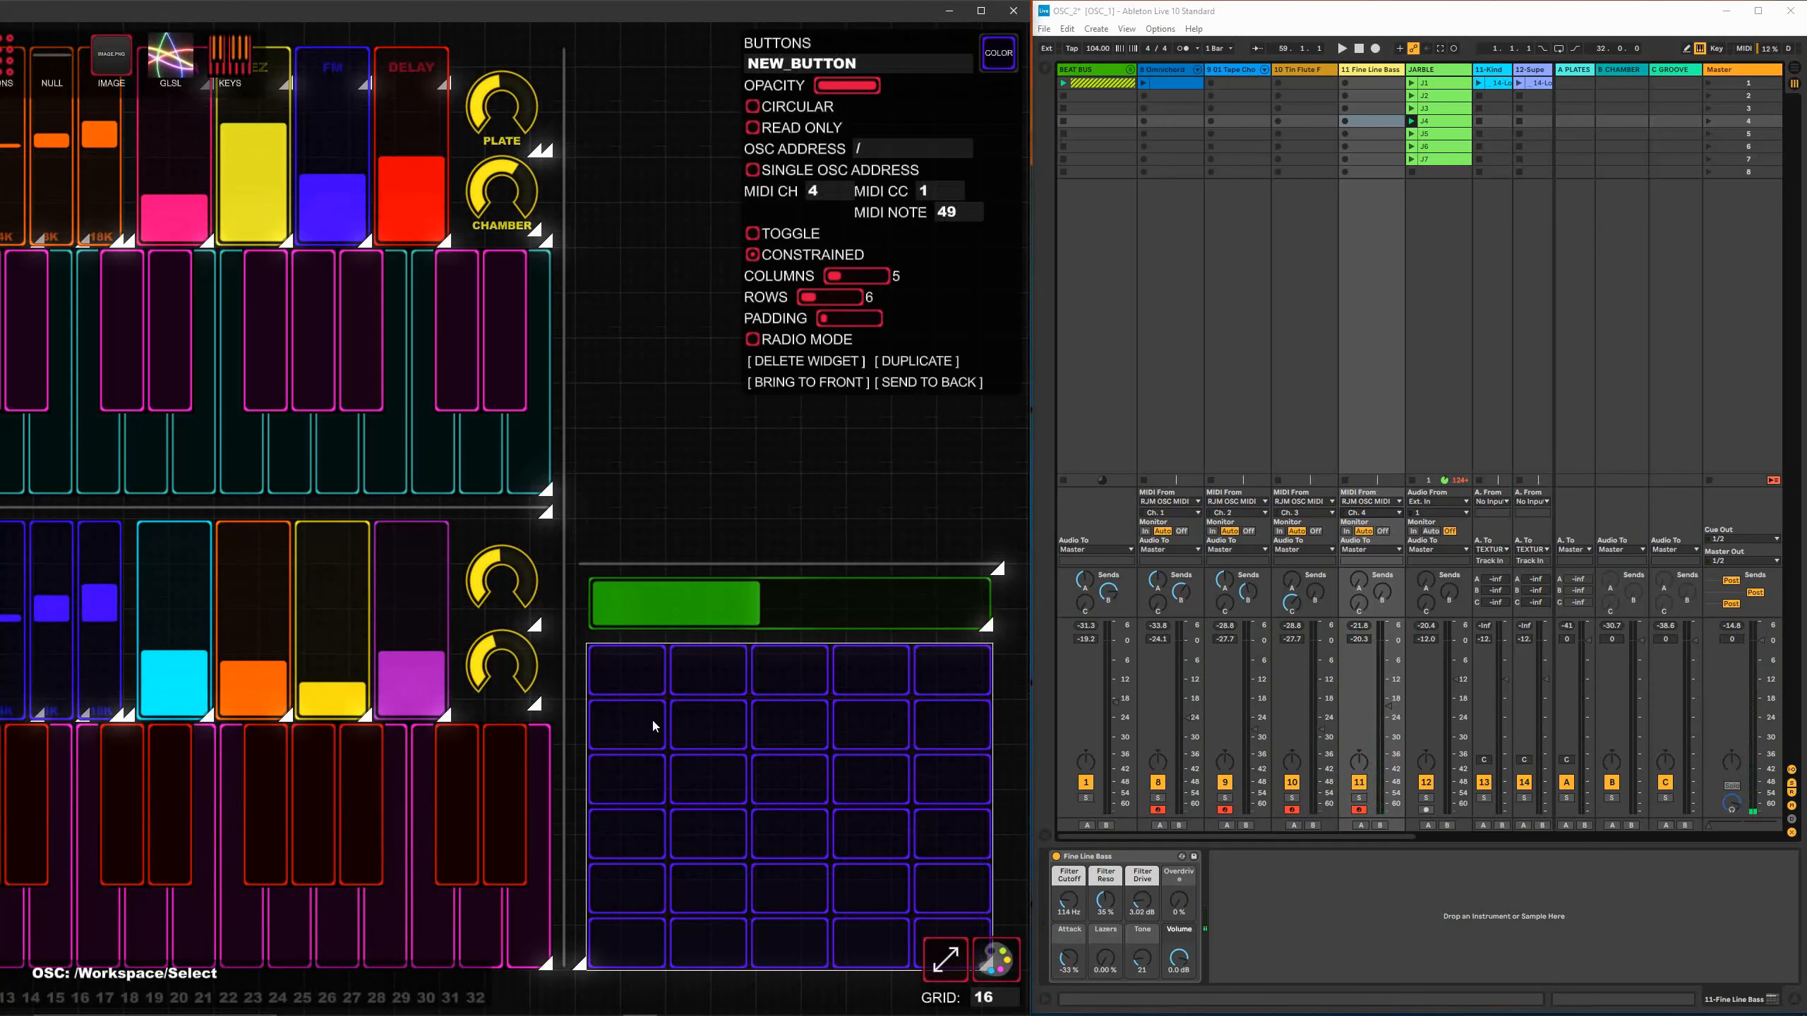
click(955, 214)
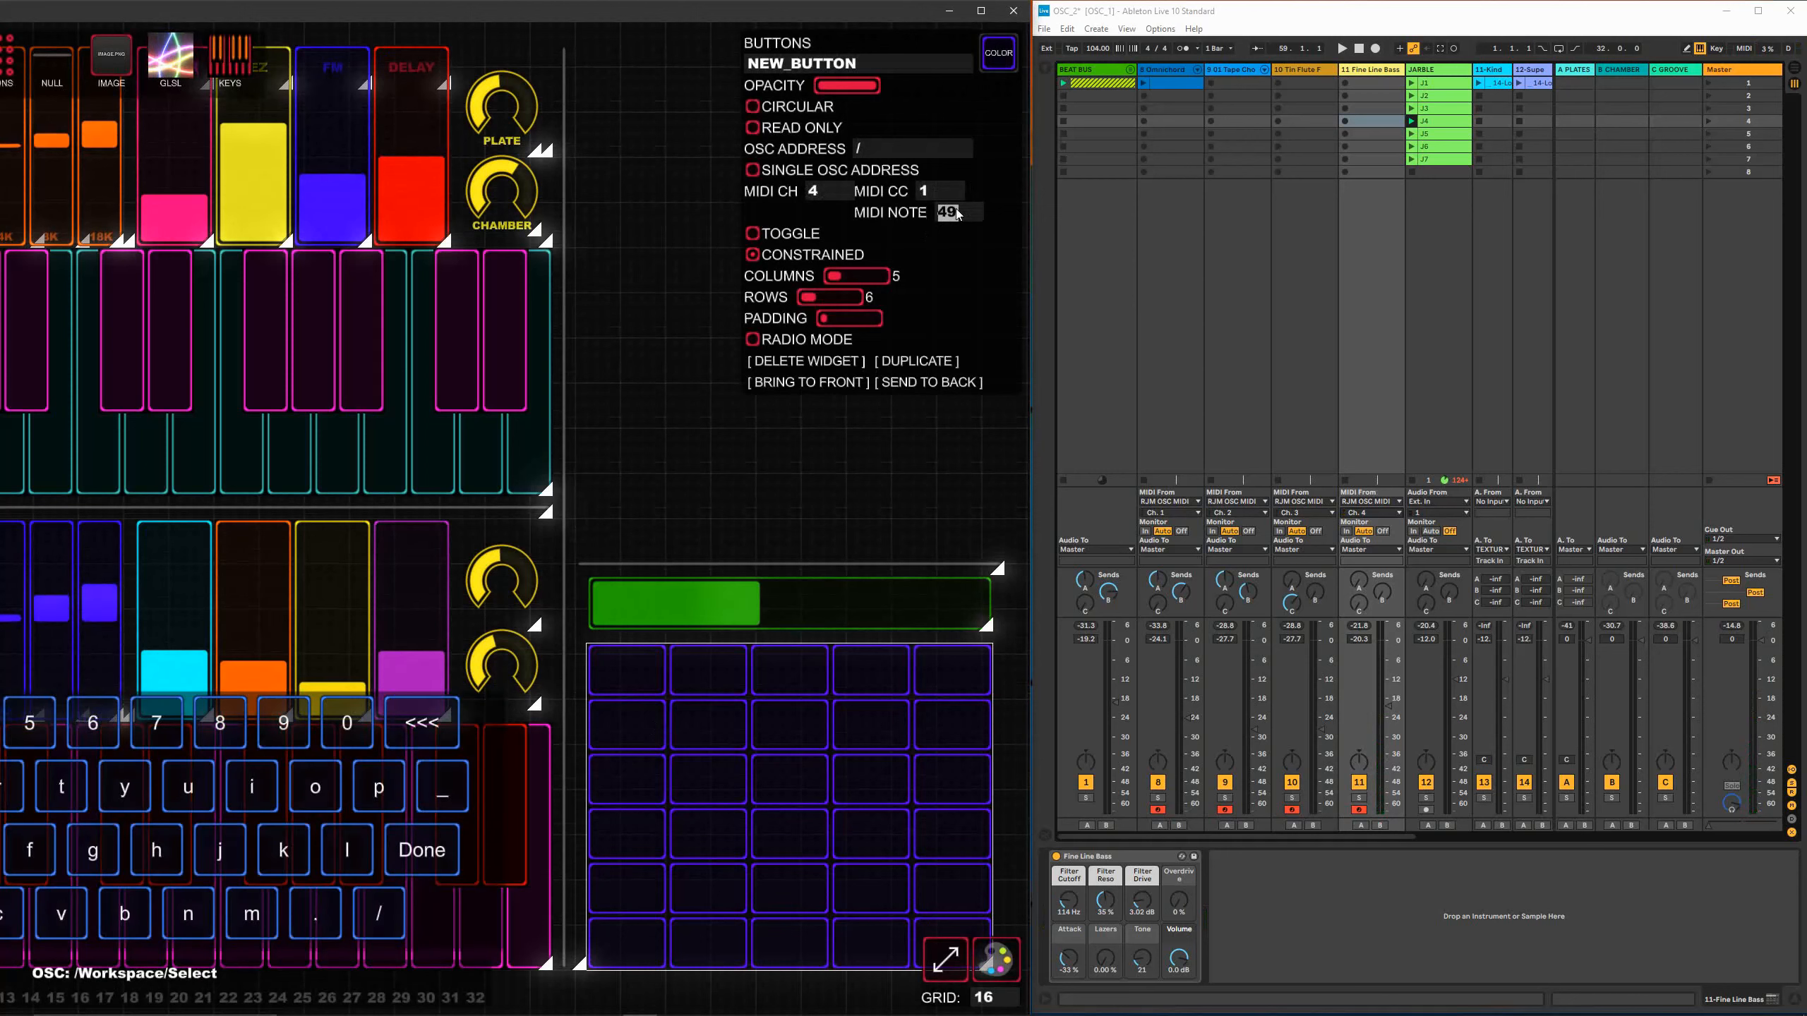
text(37)
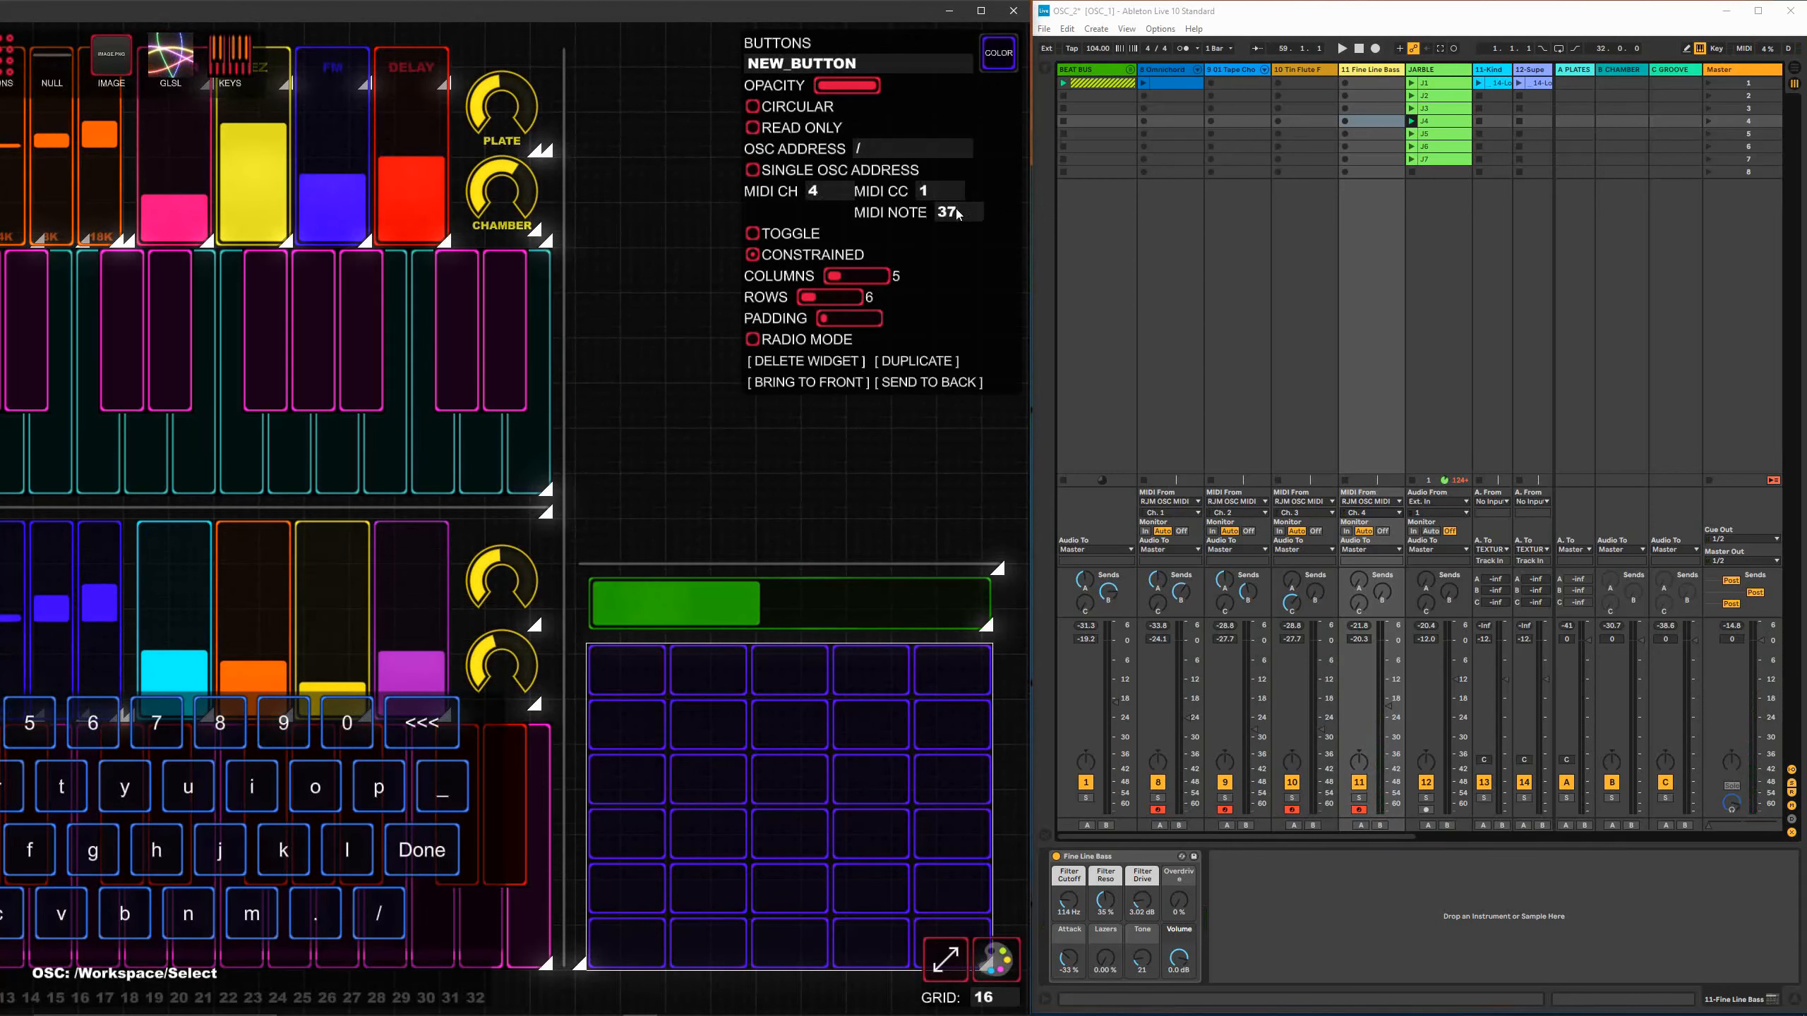
key(Return)
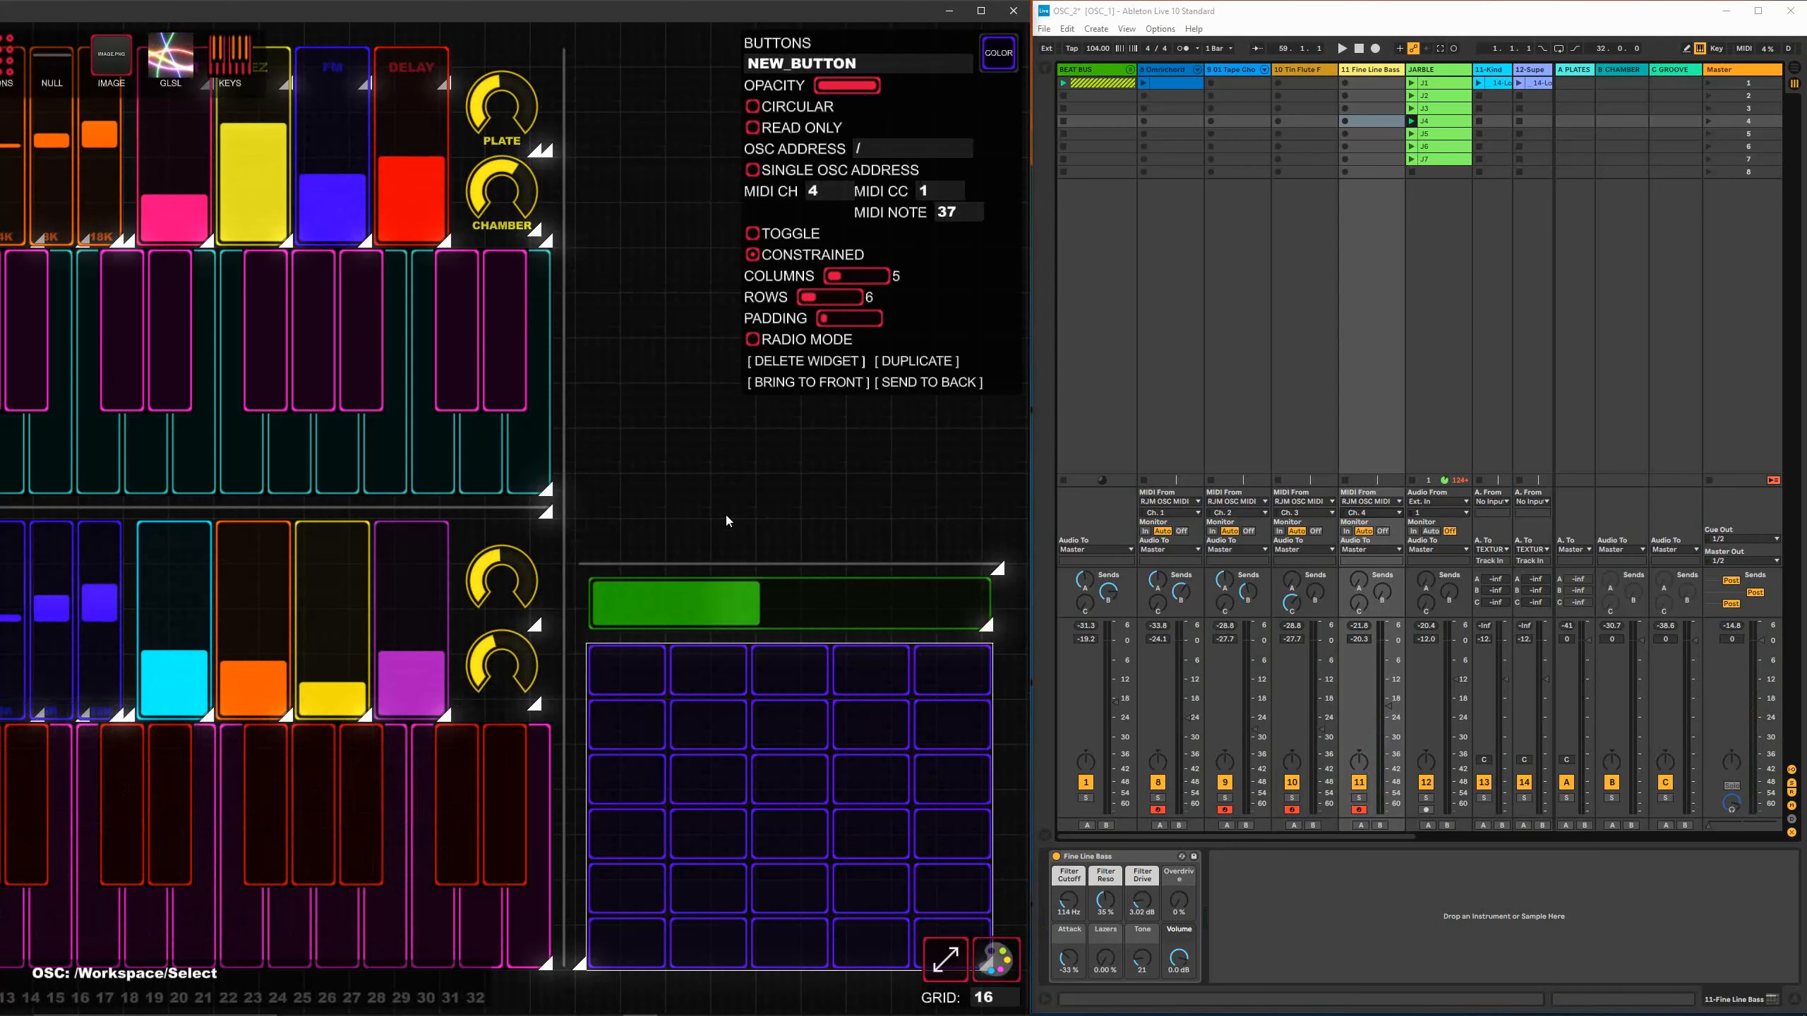
- Leave edit mode, raise the volume slider above the button grid to a little over half, and play the grid's first button
key(ctrl+e)
click(635, 673)
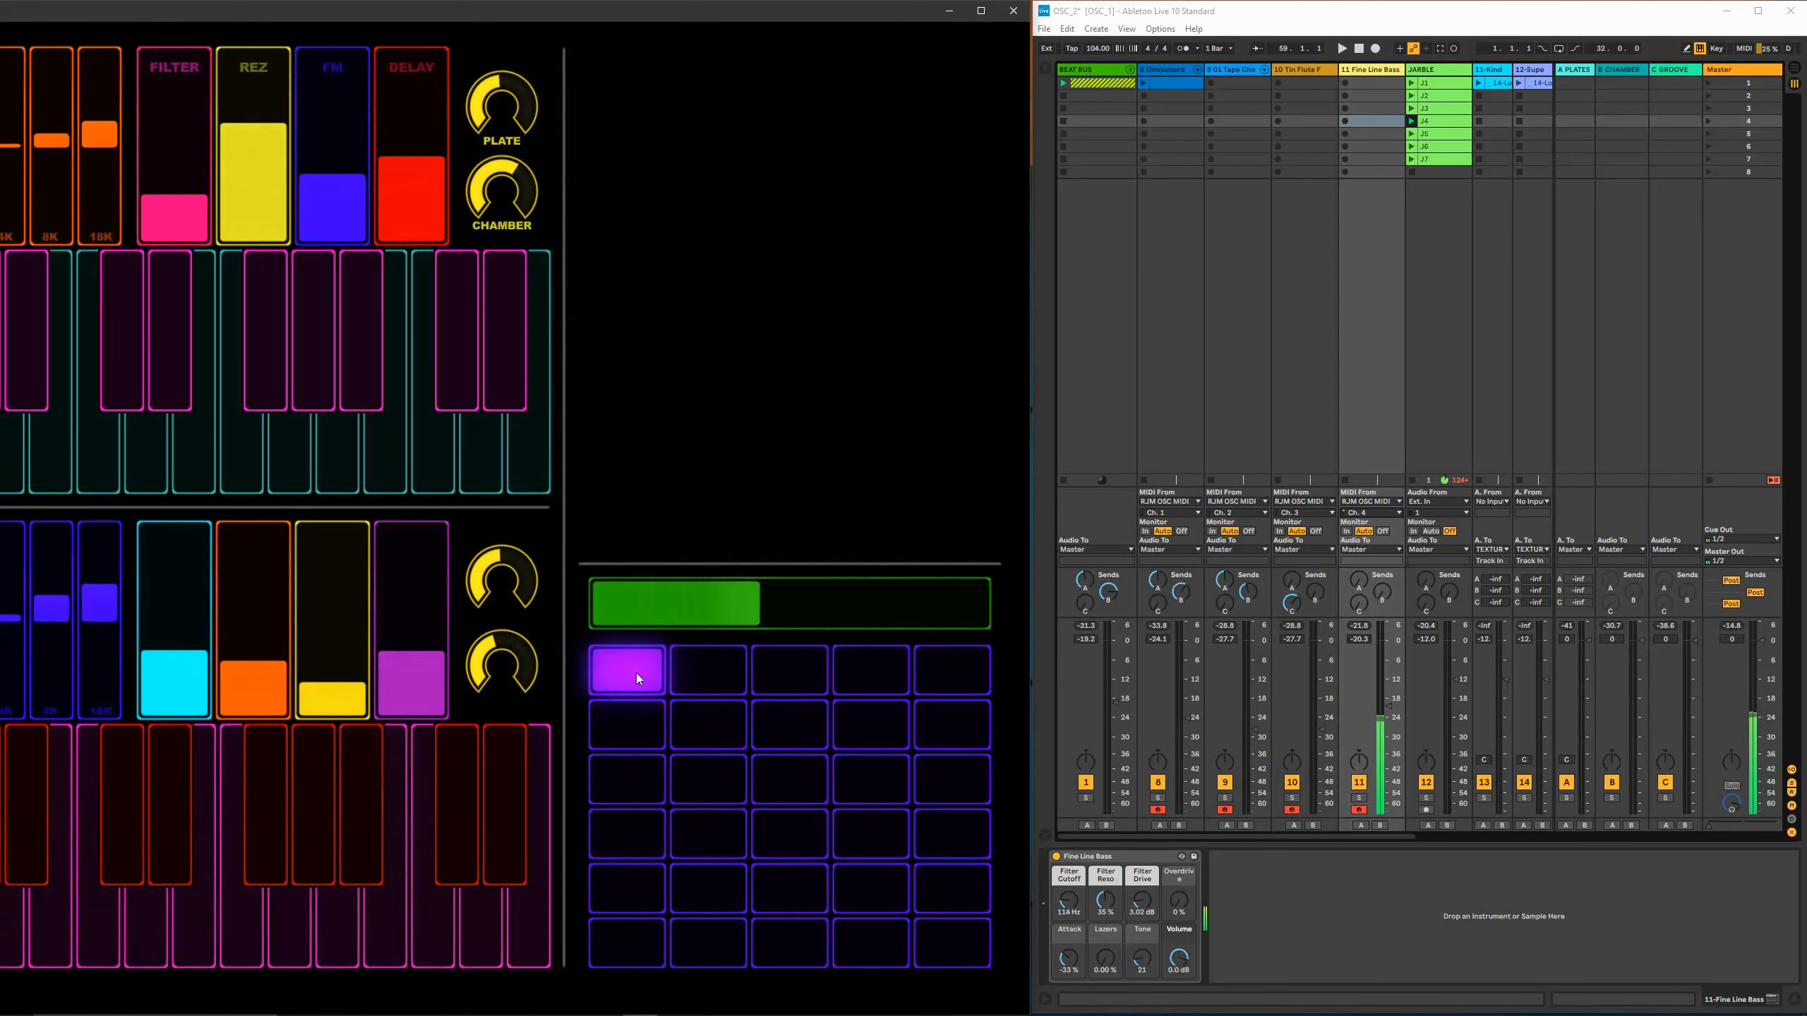
click(827, 585)
click(642, 662)
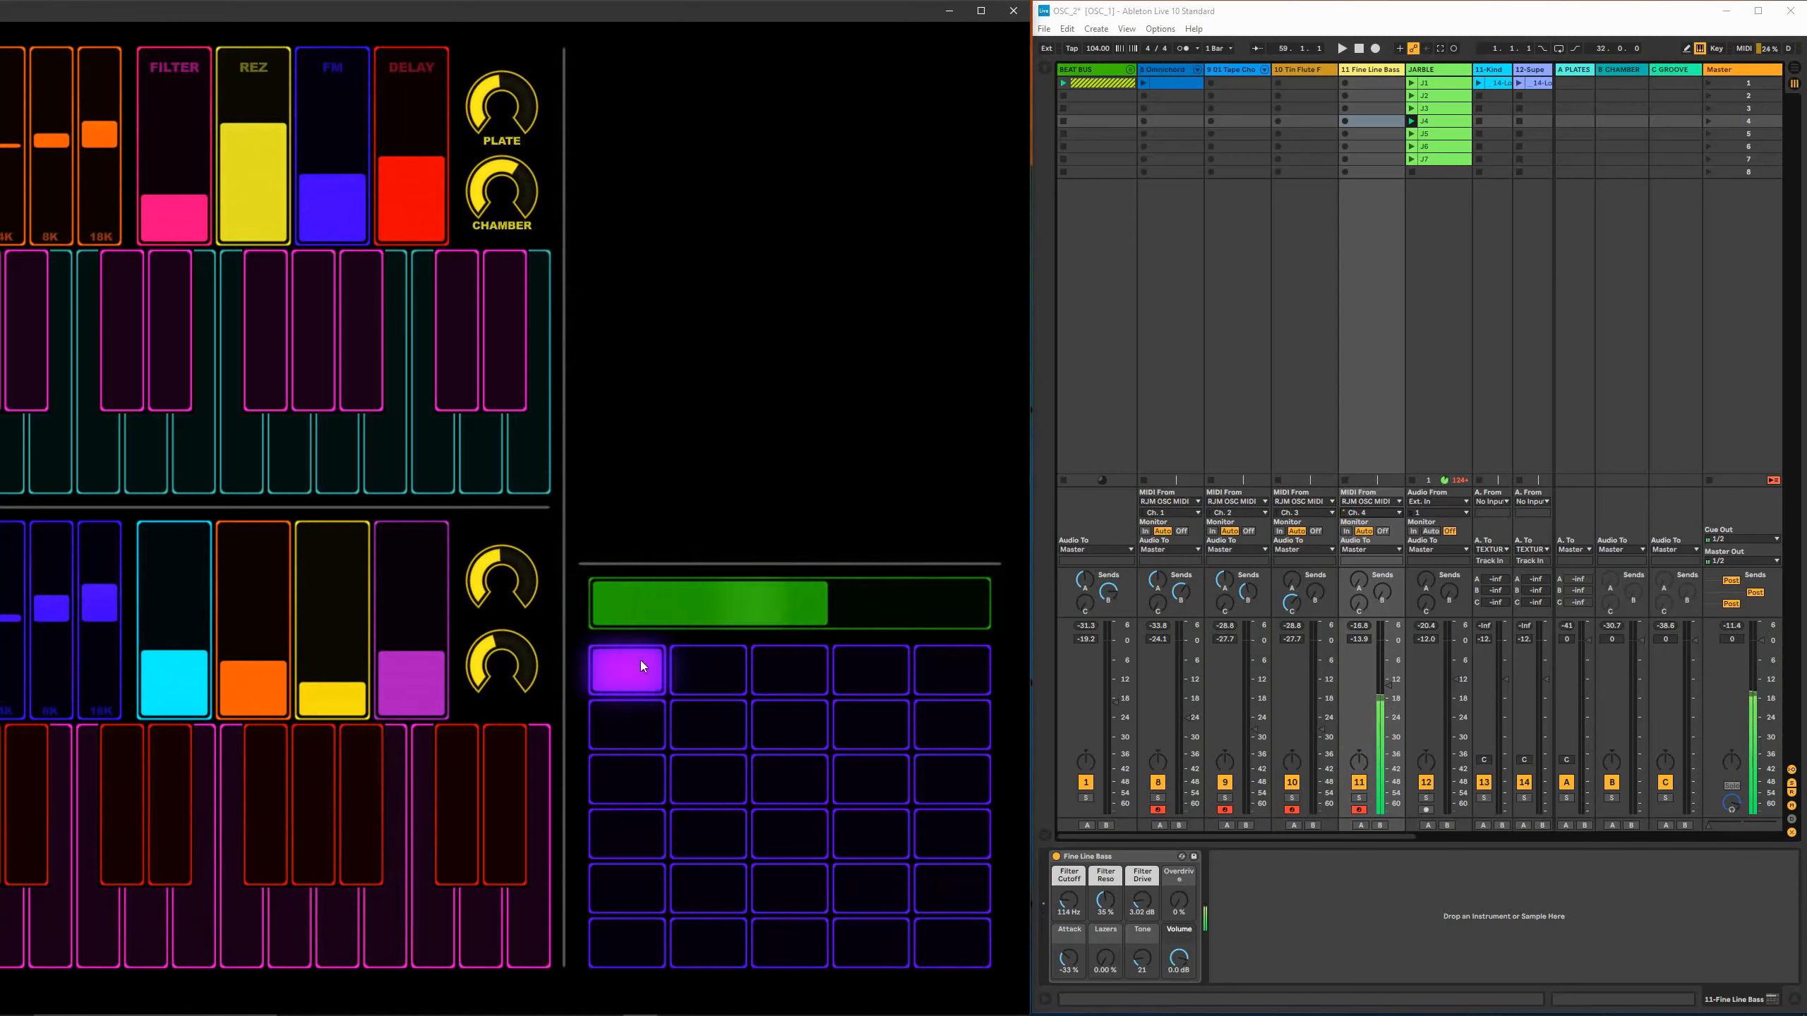
- Play buttons across the grid's first three rows to hear the bass notes at the new pitch and volume
click(787, 779)
click(784, 728)
click(777, 679)
click(635, 678)
click(779, 772)
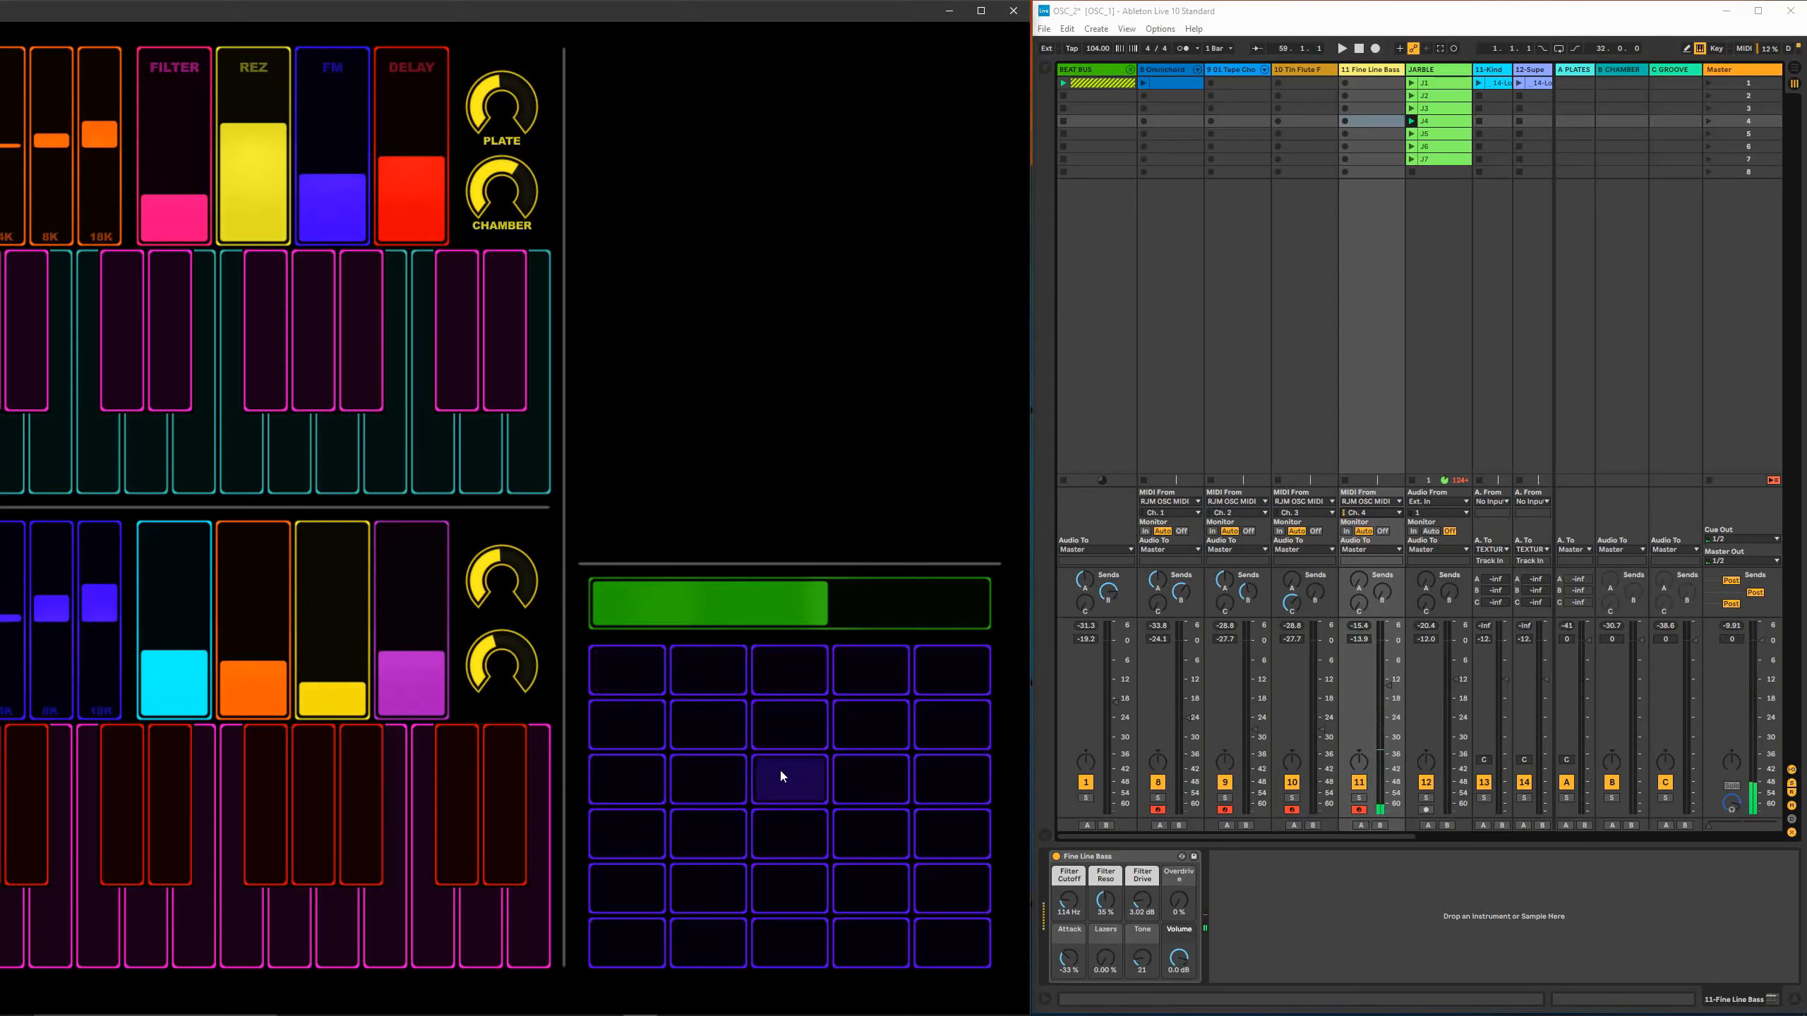
click(870, 723)
click(779, 732)
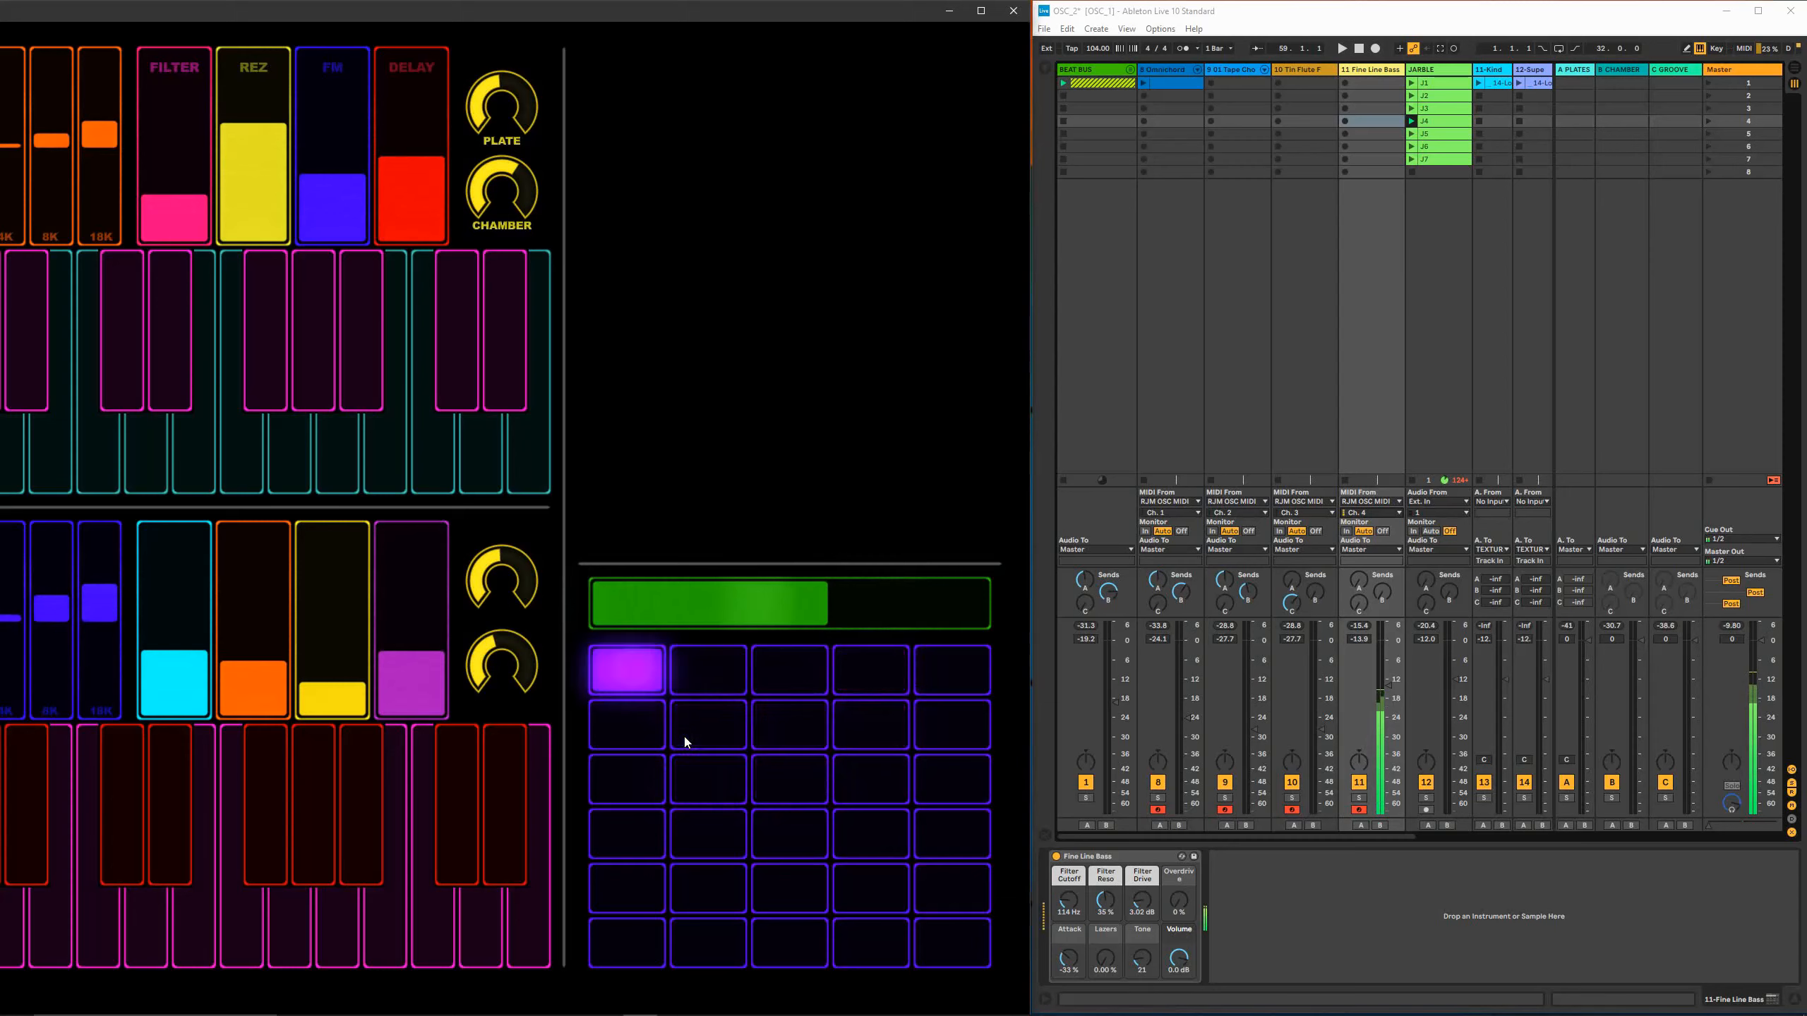
click(794, 798)
click(795, 800)
click(640, 779)
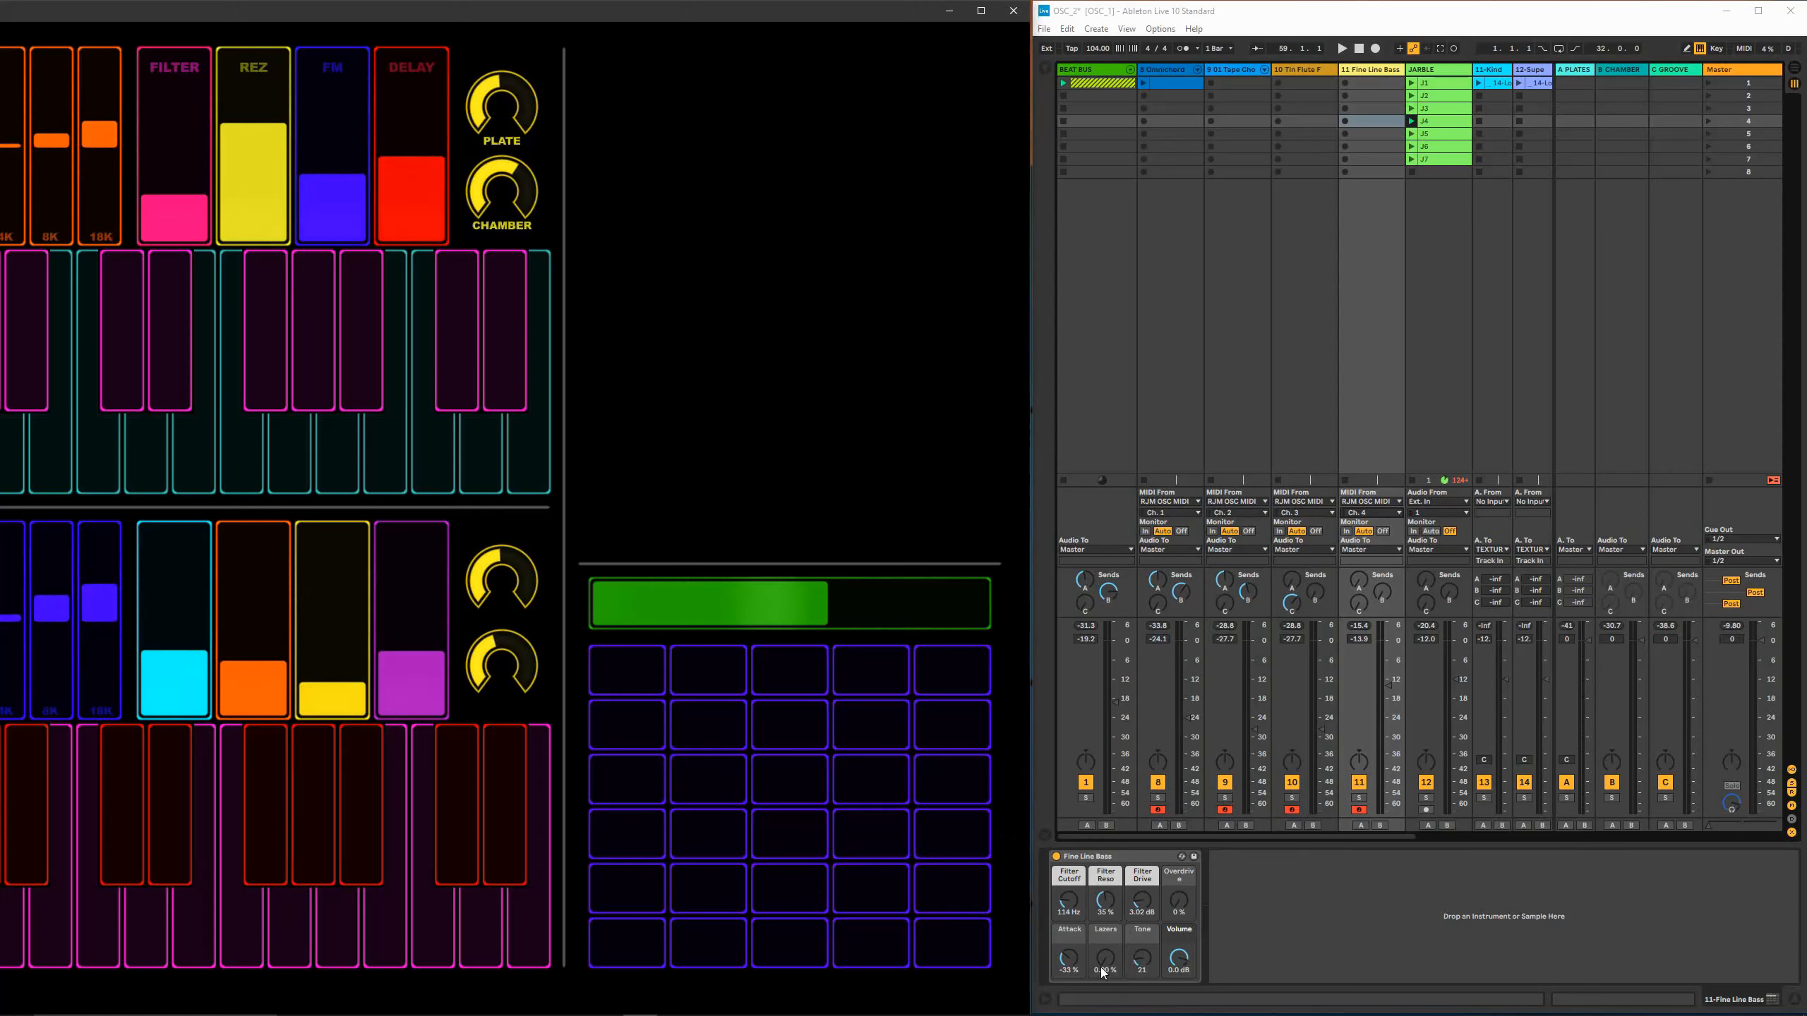
- Lower the Fine Line Bass rack's Attack to -68 % in Live and try the sound on several grid buttons
drag(1071, 960, 1060, 969)
click(781, 774)
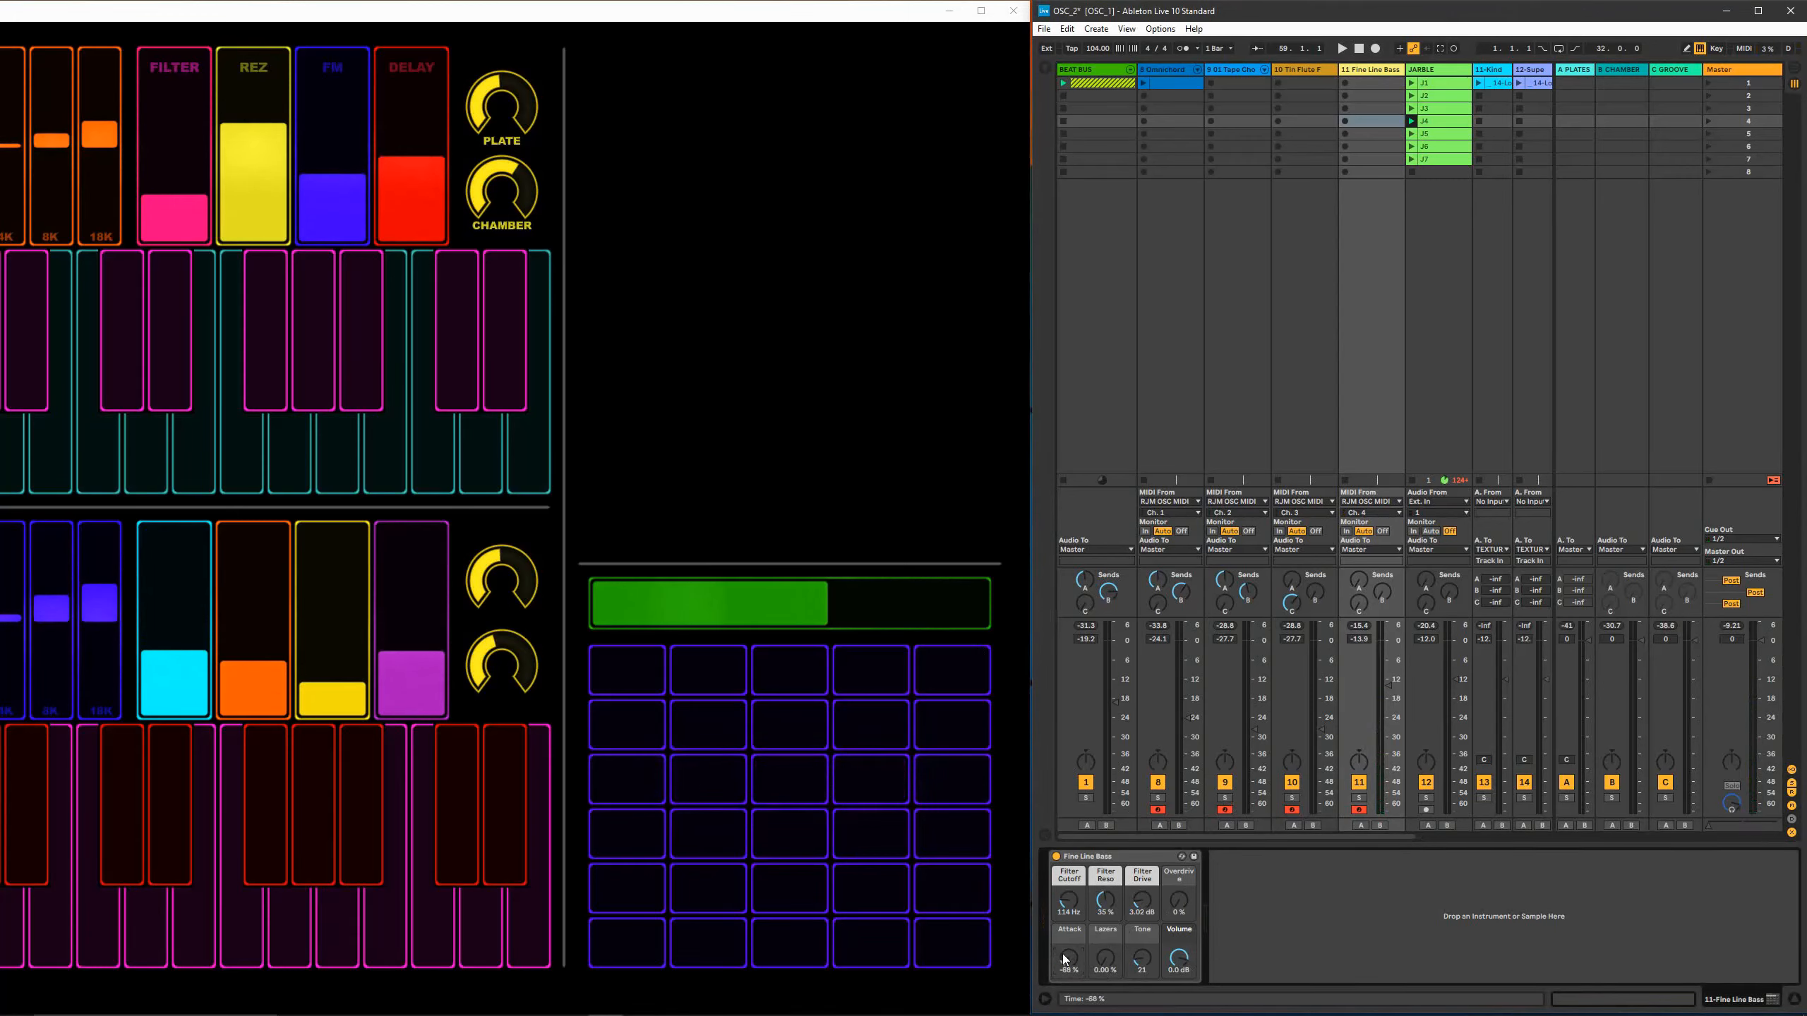
click(788, 790)
click(636, 772)
click(788, 718)
click(633, 670)
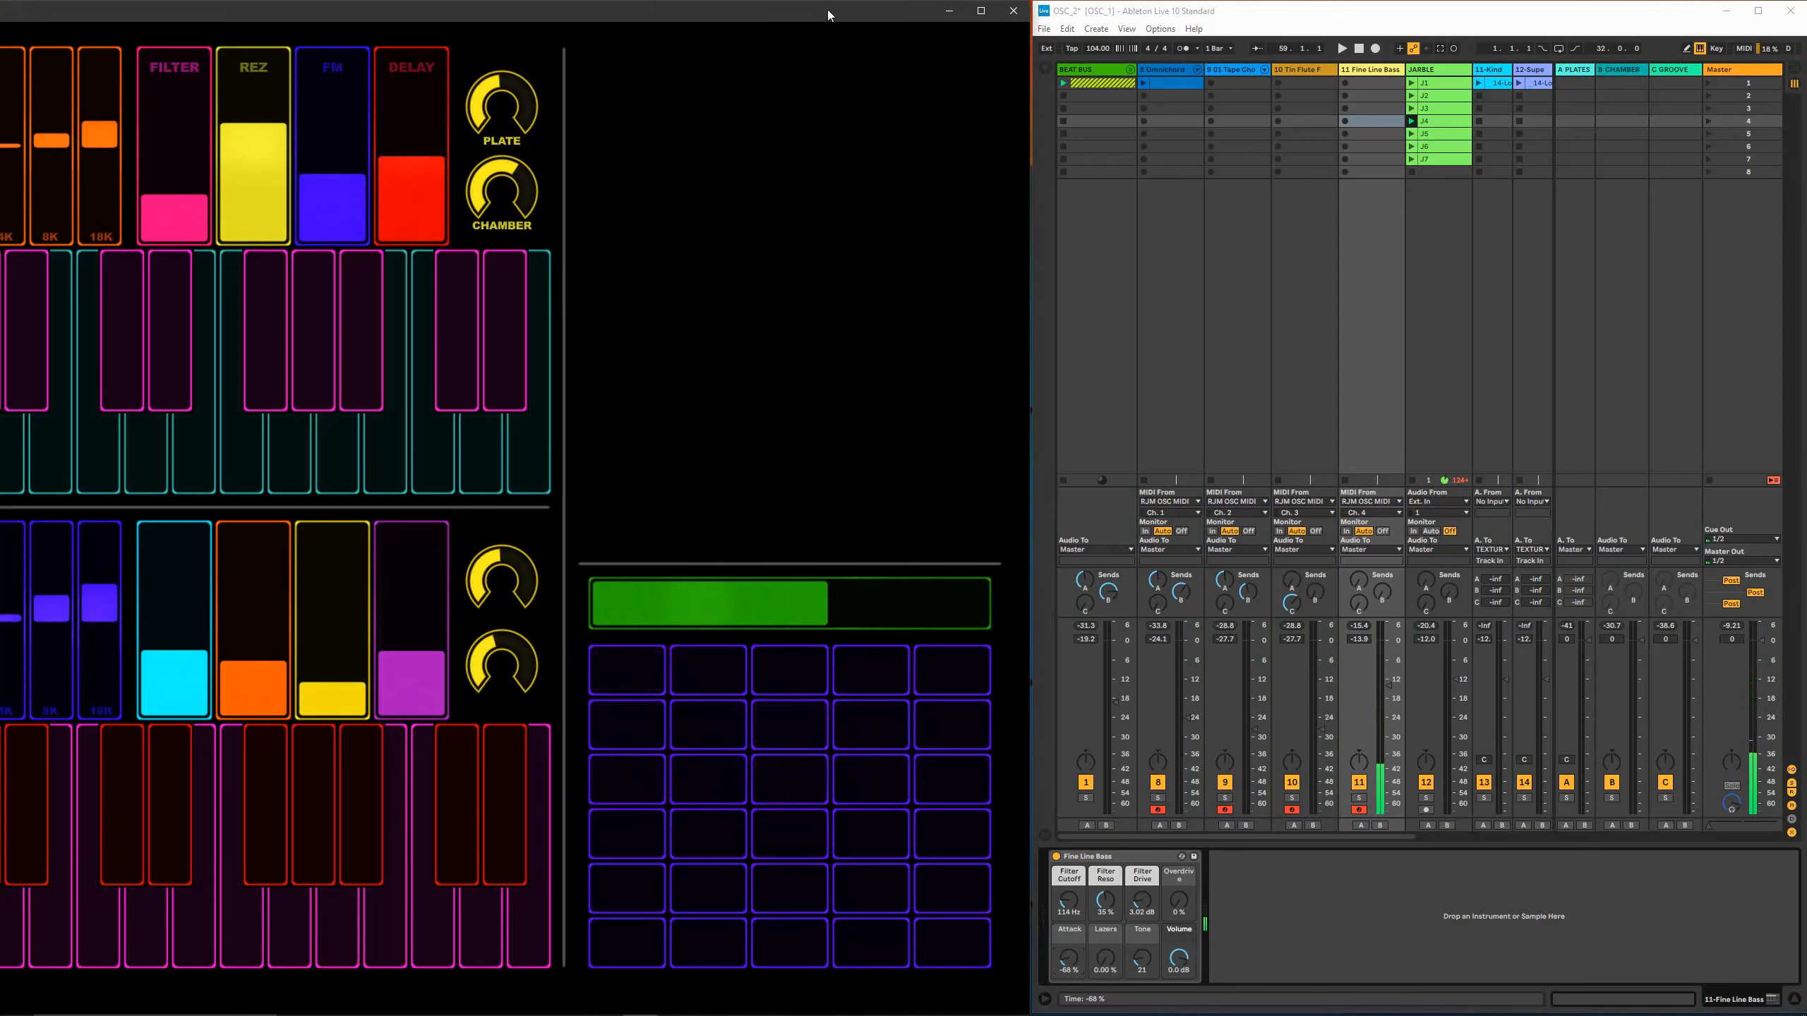
- Maximize the OSC/PILOT window, start playback, and play the first button in the grid's third row
click(973, 13)
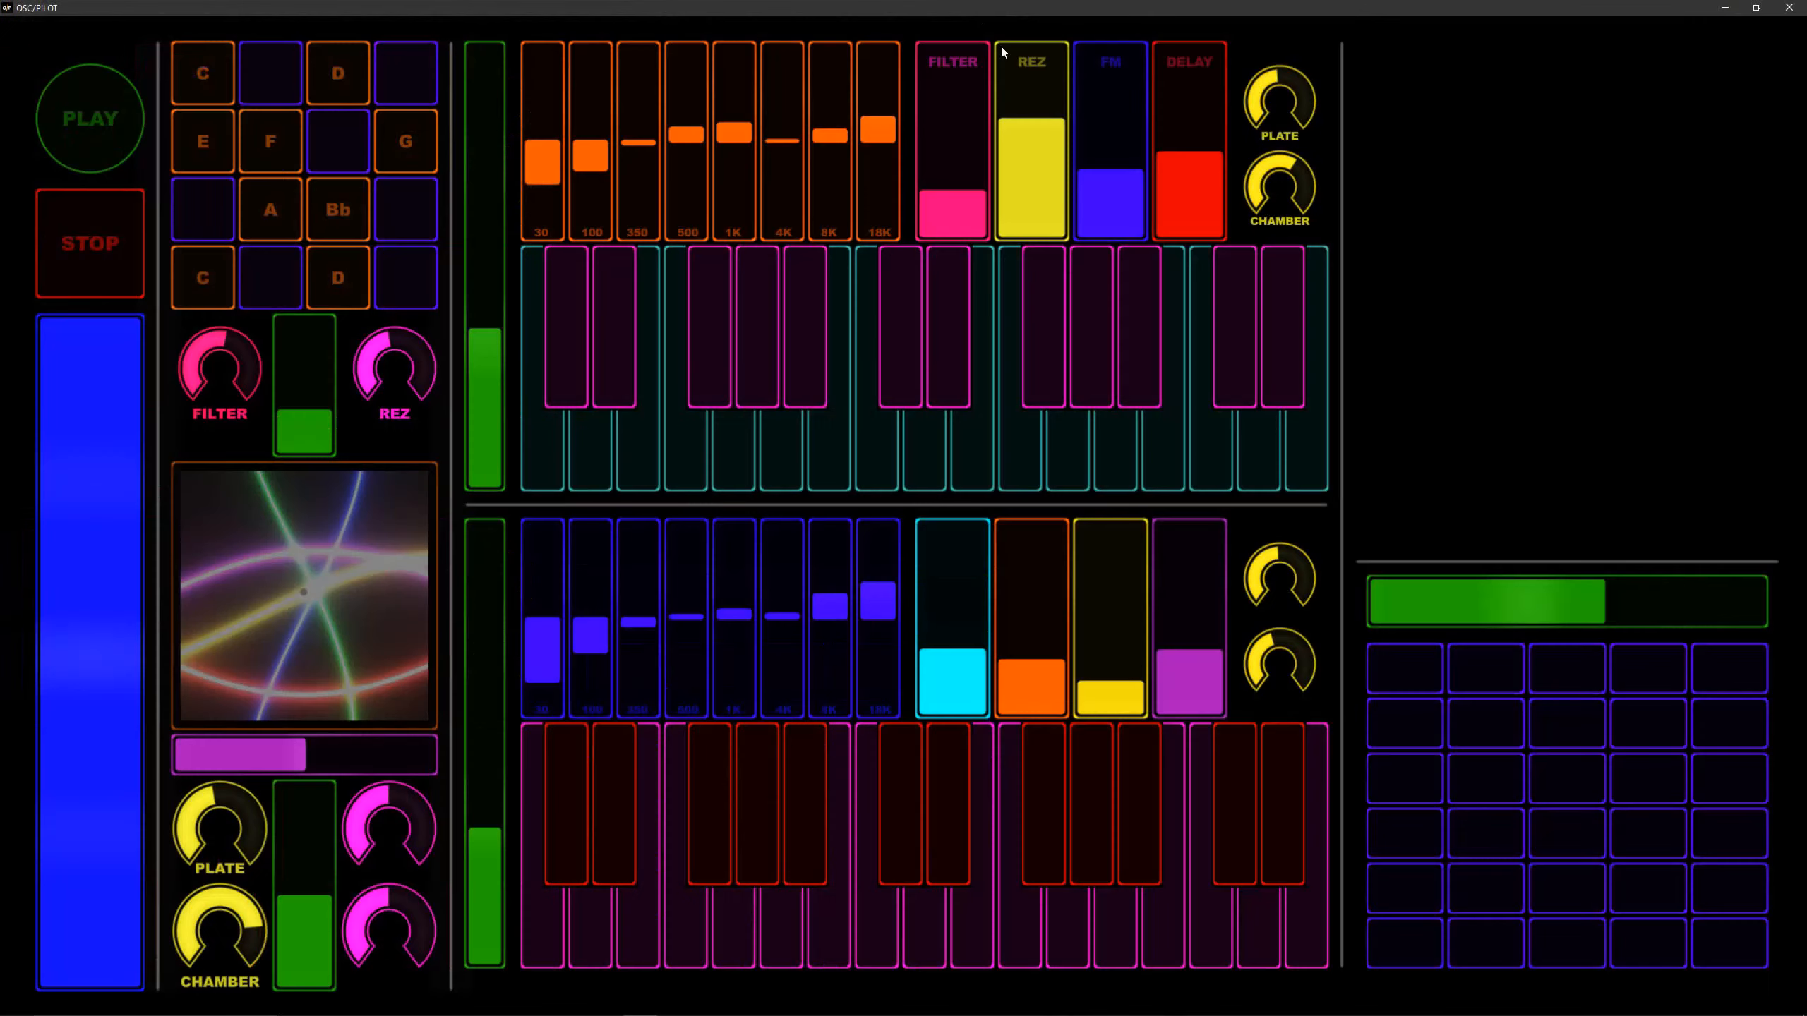
click(102, 103)
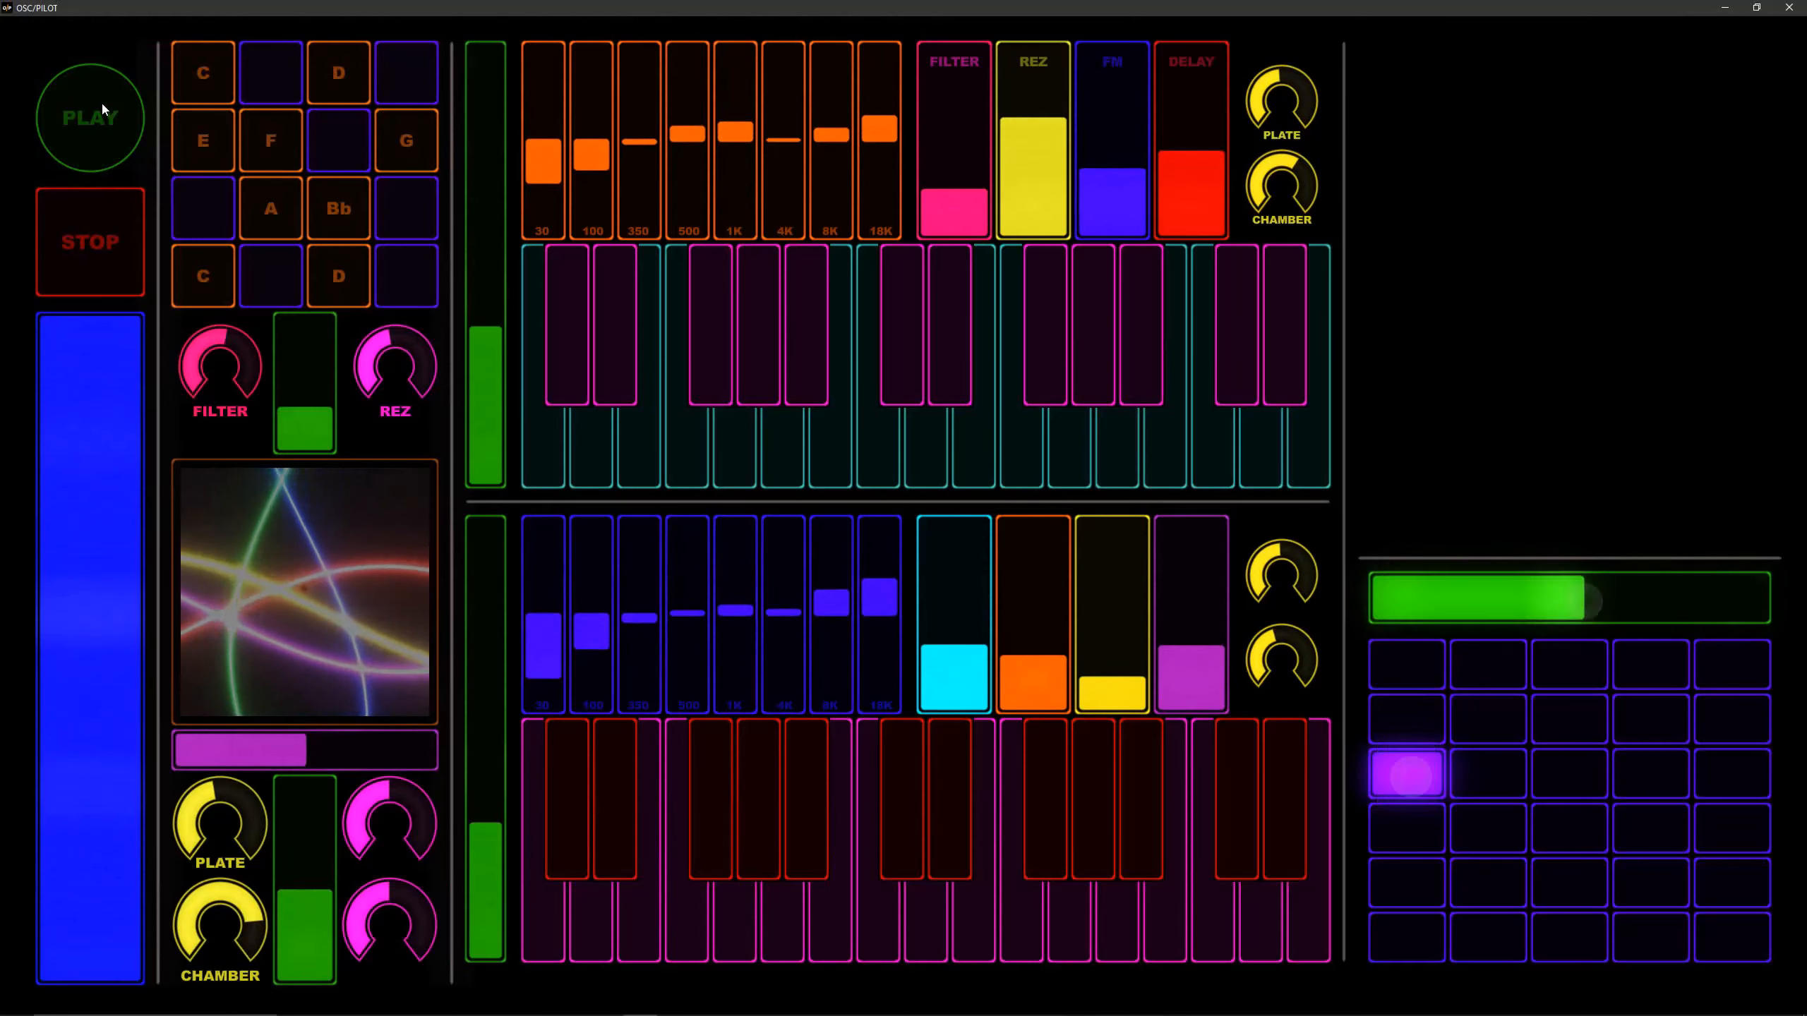
click(1409, 776)
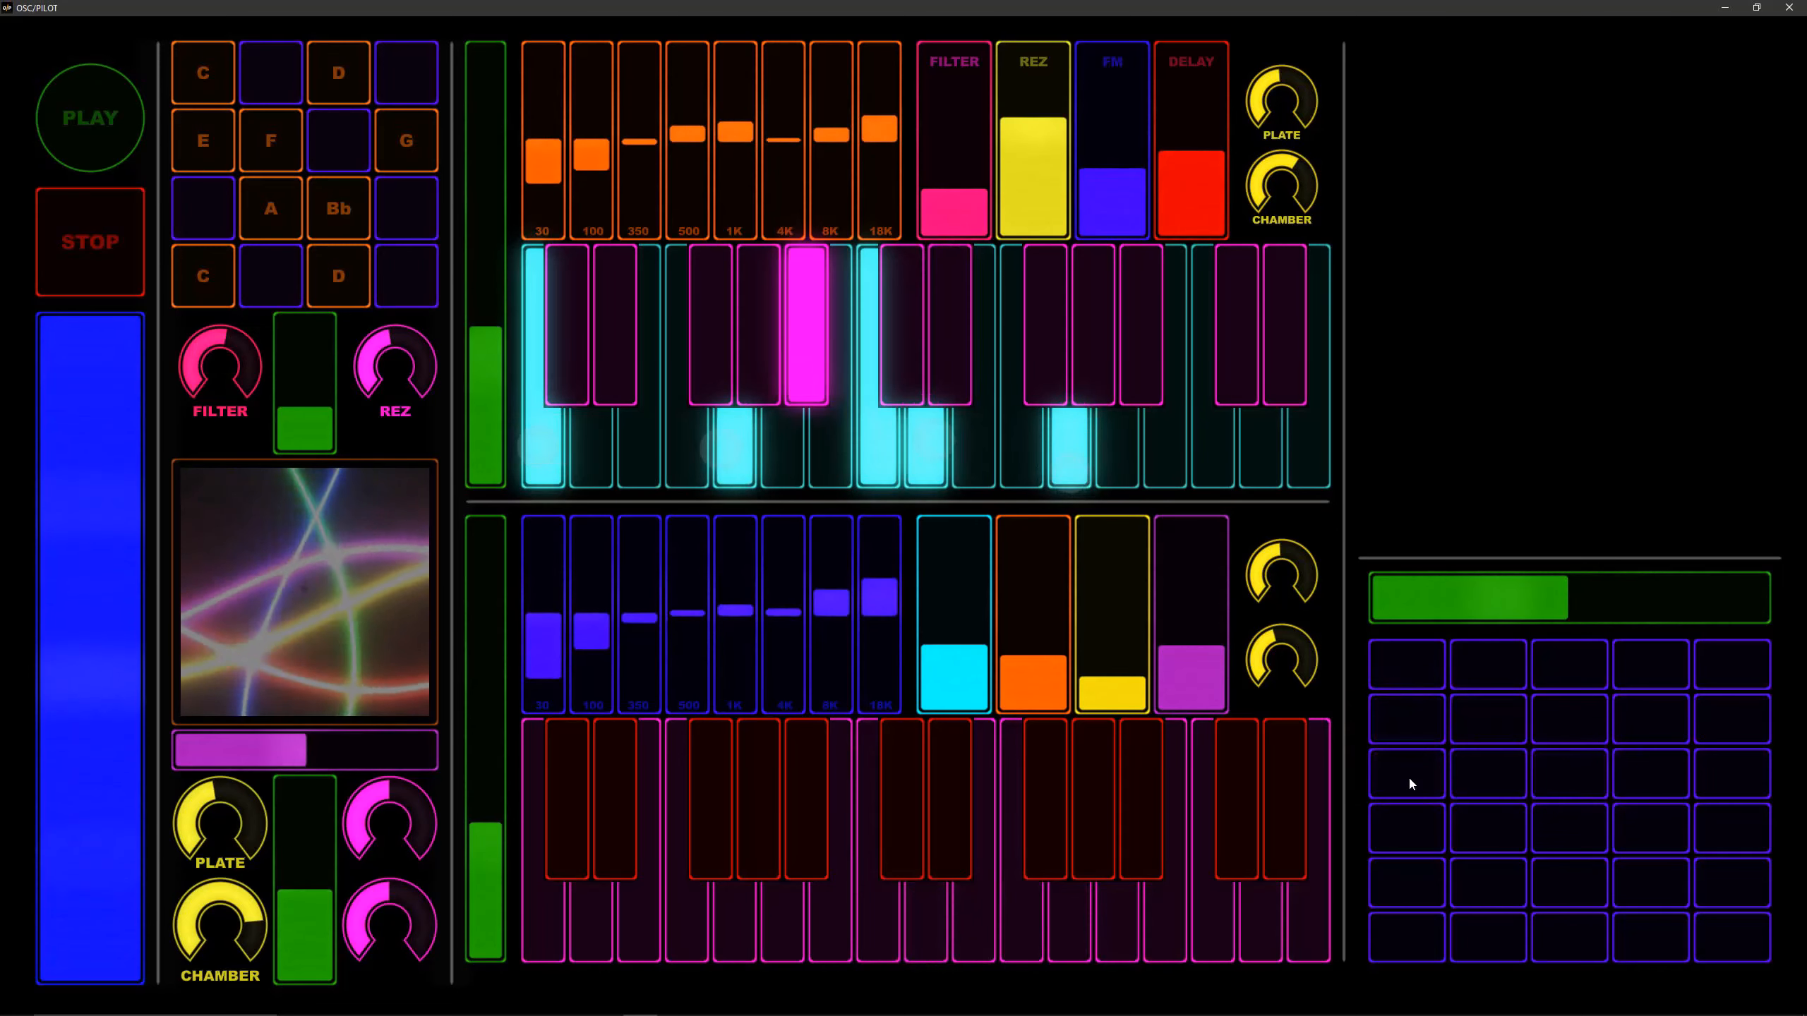
- Raise the upper keyboard's FILTER slider to about half, play the grid's middle button in the third row, and stop playback
drag(968, 181, 973, 145)
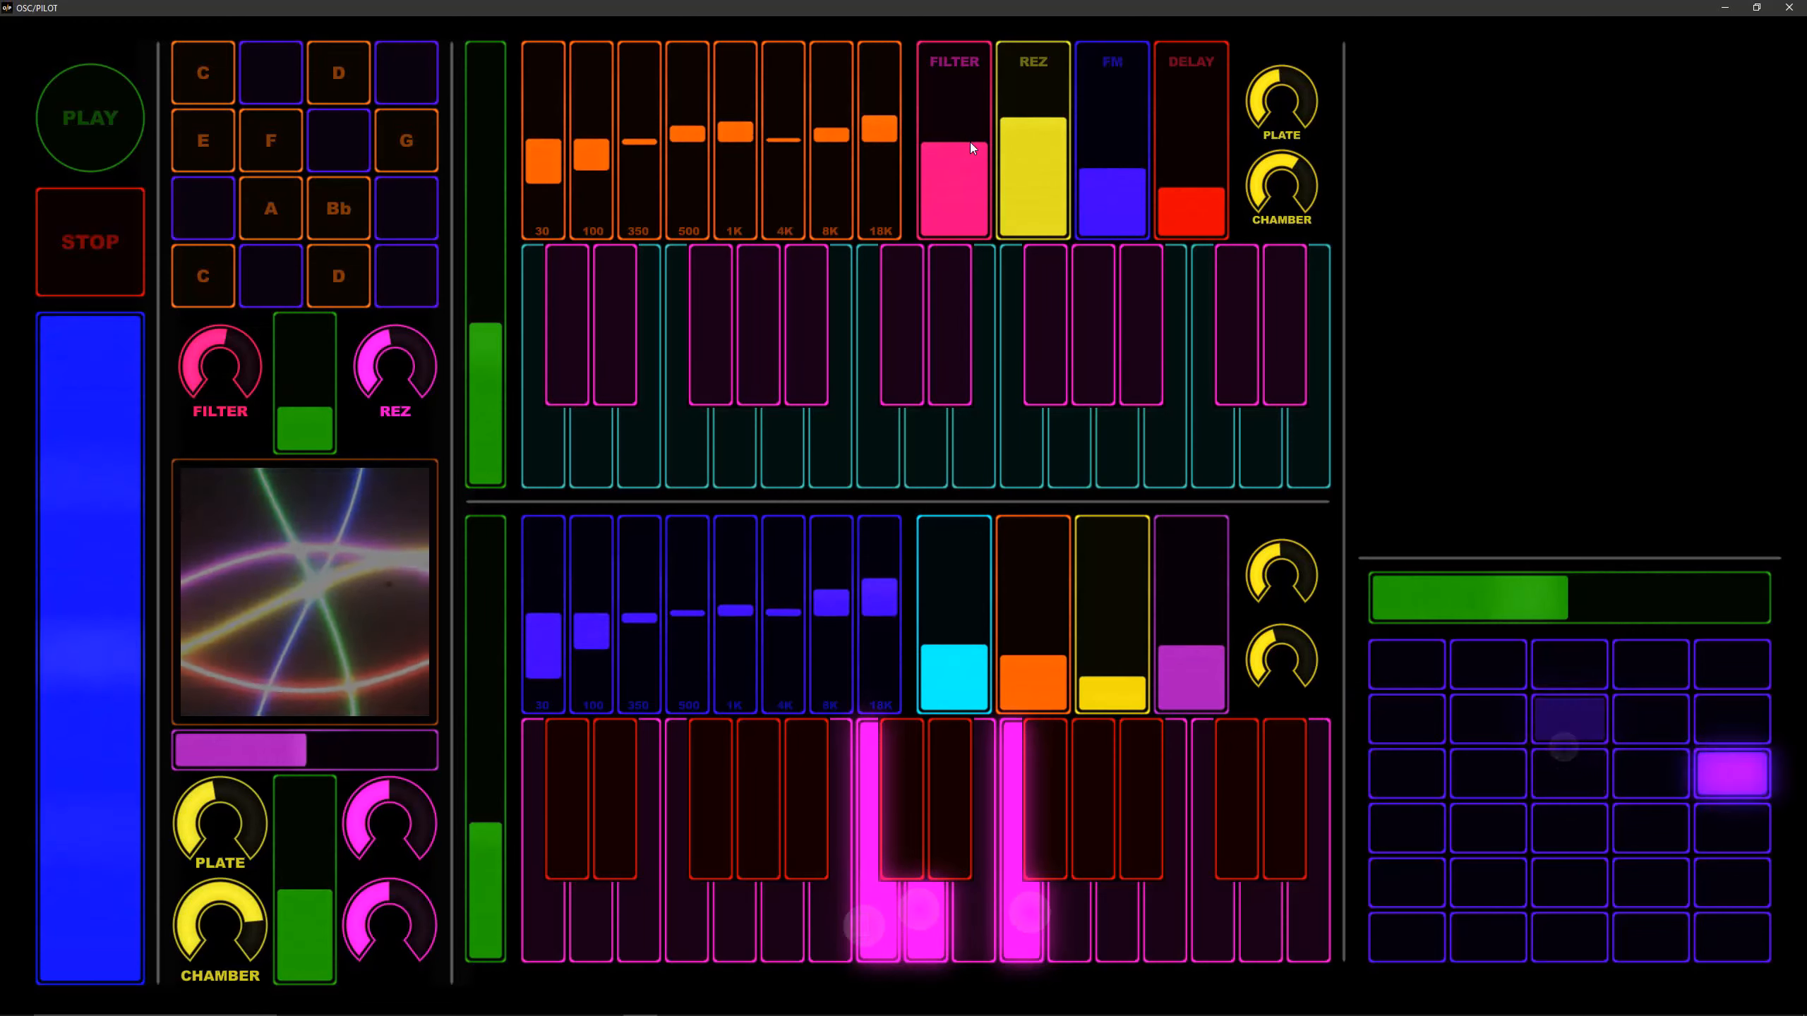
click(1554, 780)
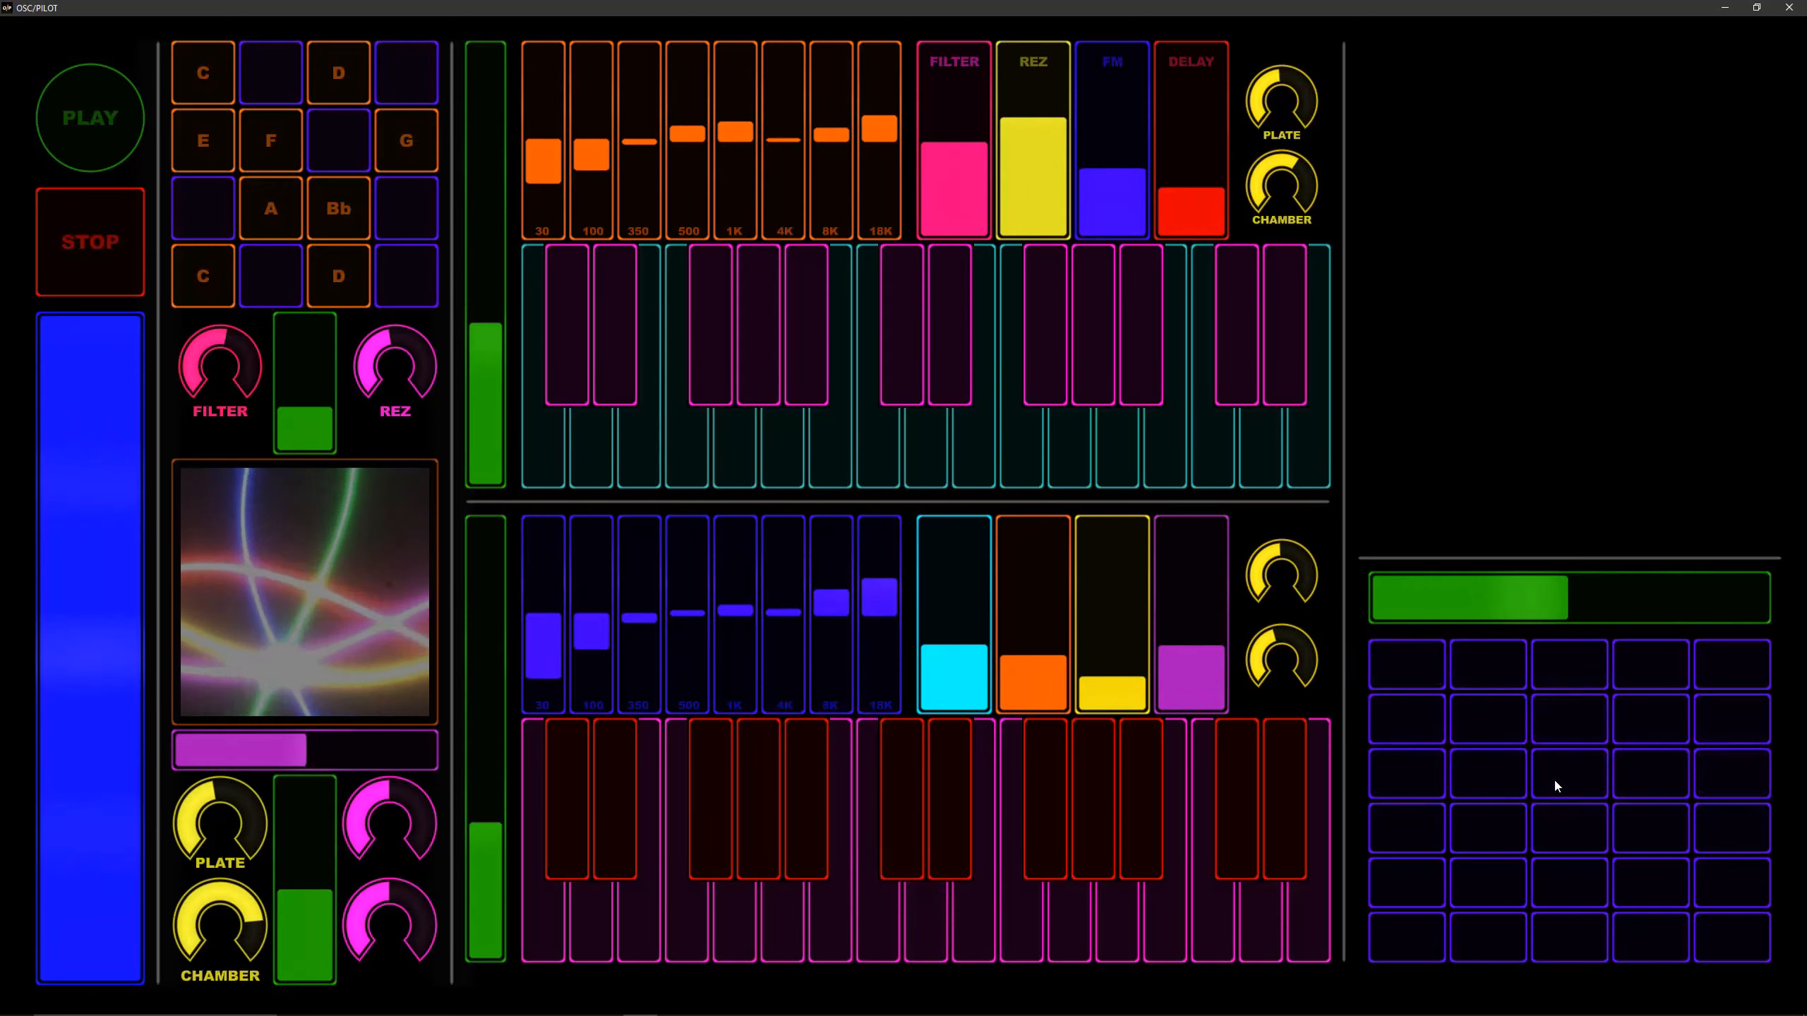
click(89, 229)
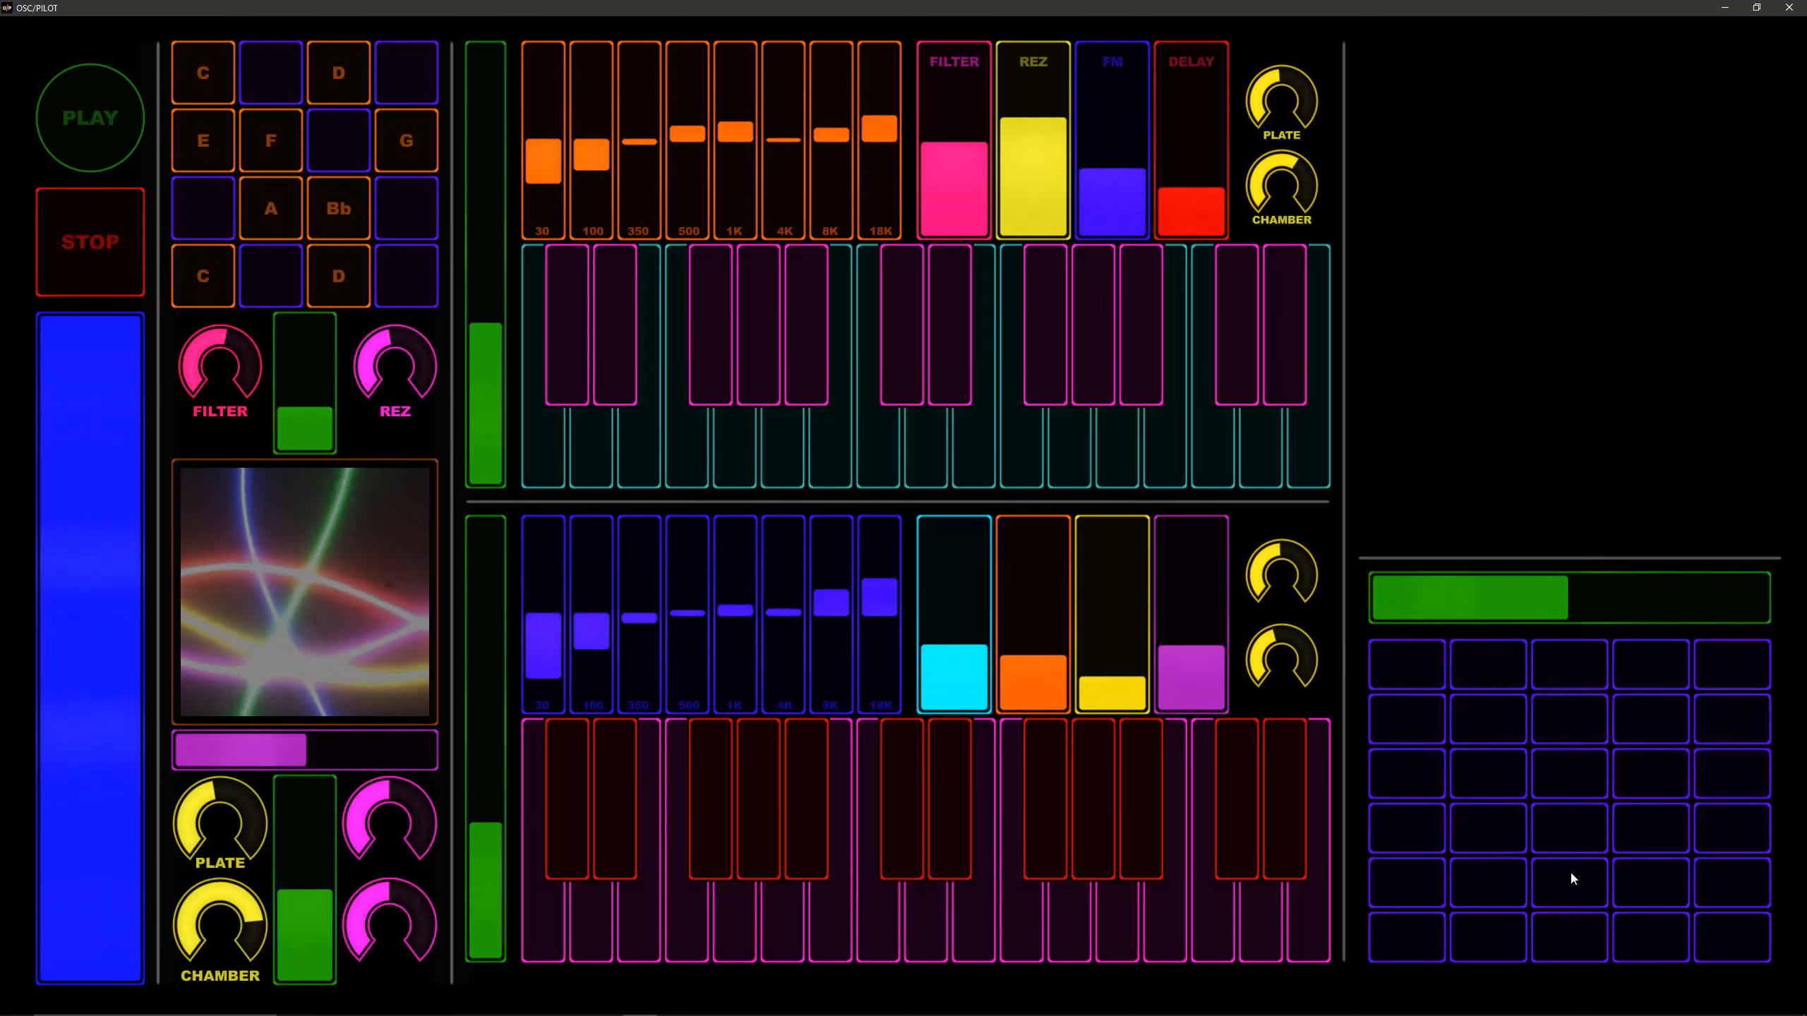
- Restore the OSC/PILOT window beside Live and play buttons in the grid's first three rows
click(1758, 10)
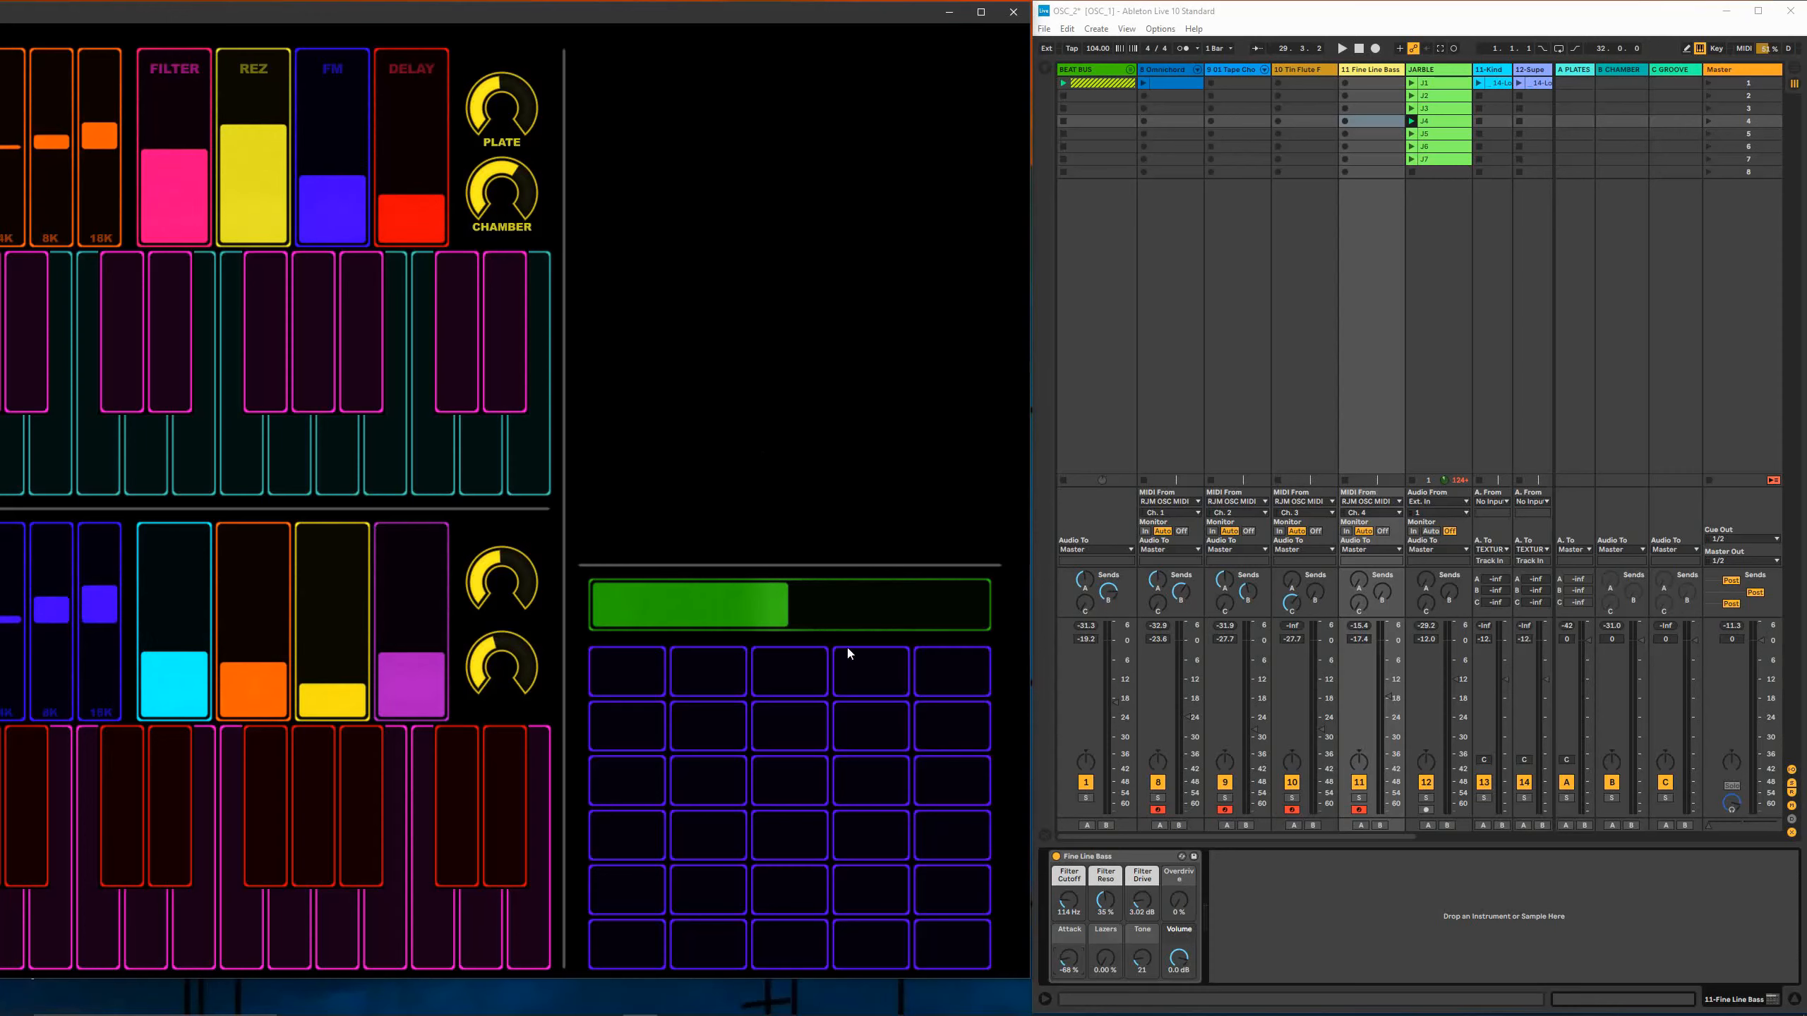
click(641, 792)
click(793, 738)
click(795, 685)
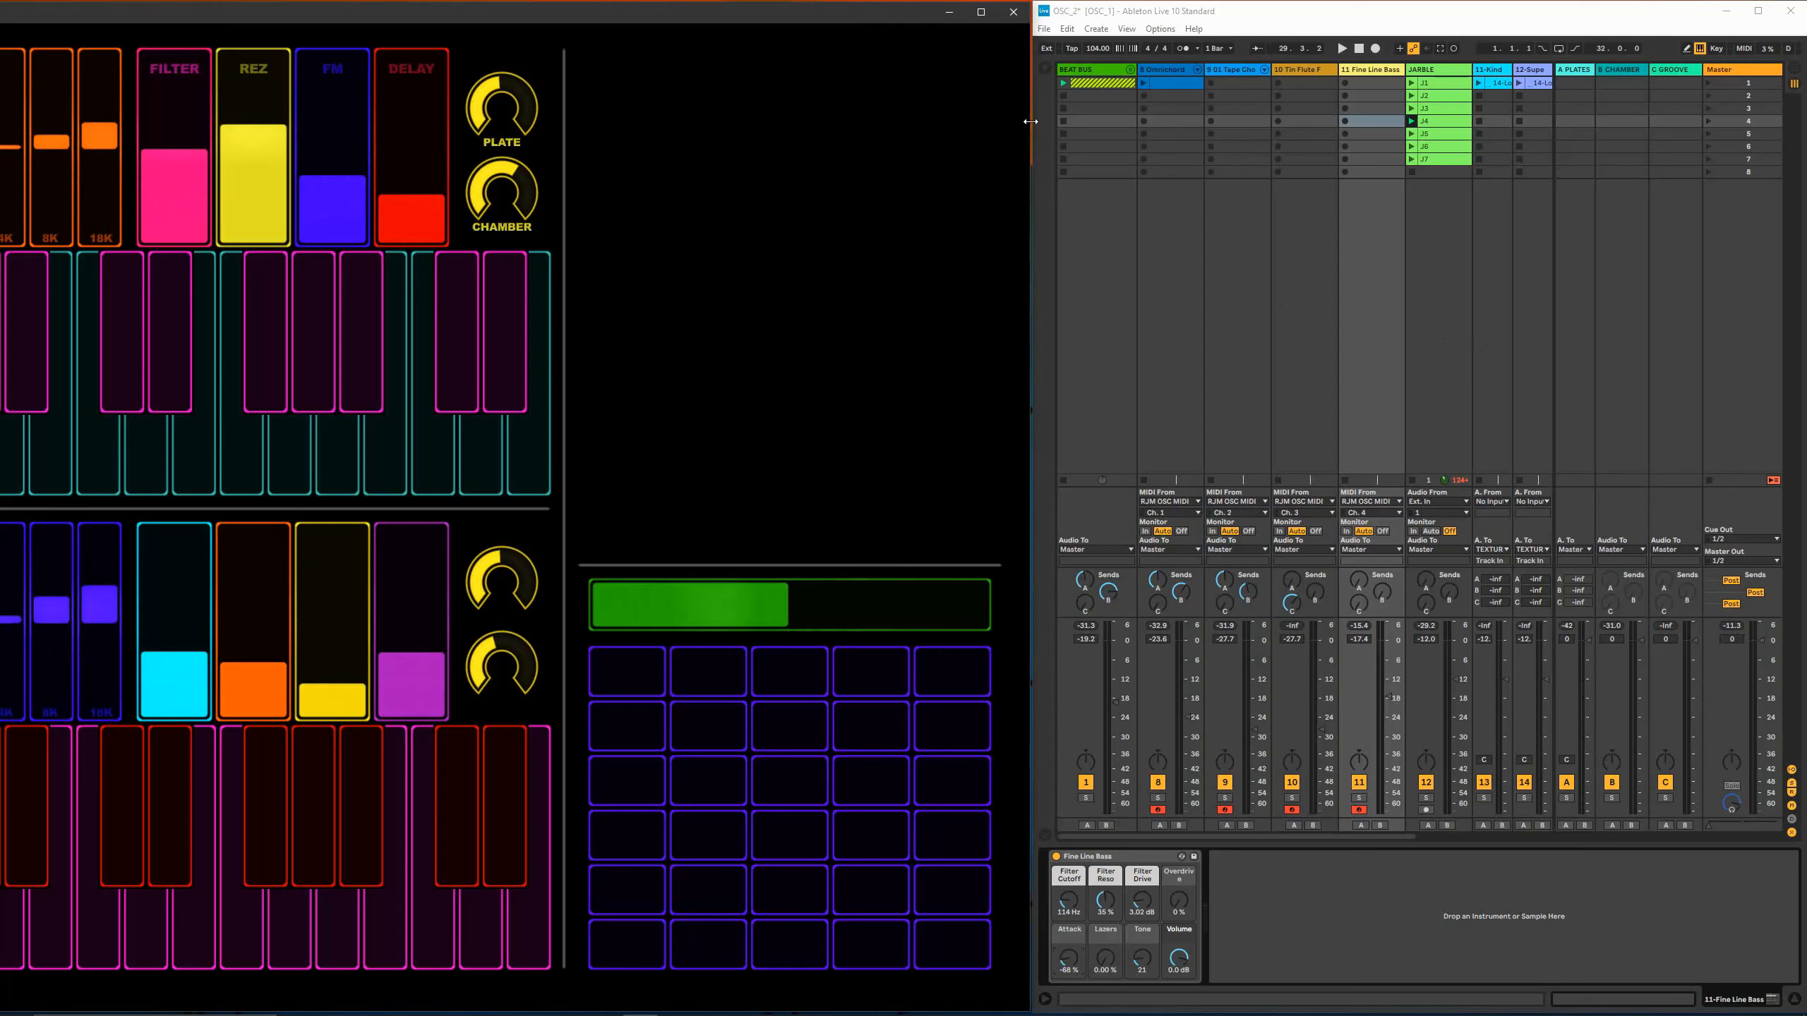
- Move the OSC/PILOT window back over the main screen, maximize it, and play a few buttons of the grid
drag(611, 16, 1335, 24)
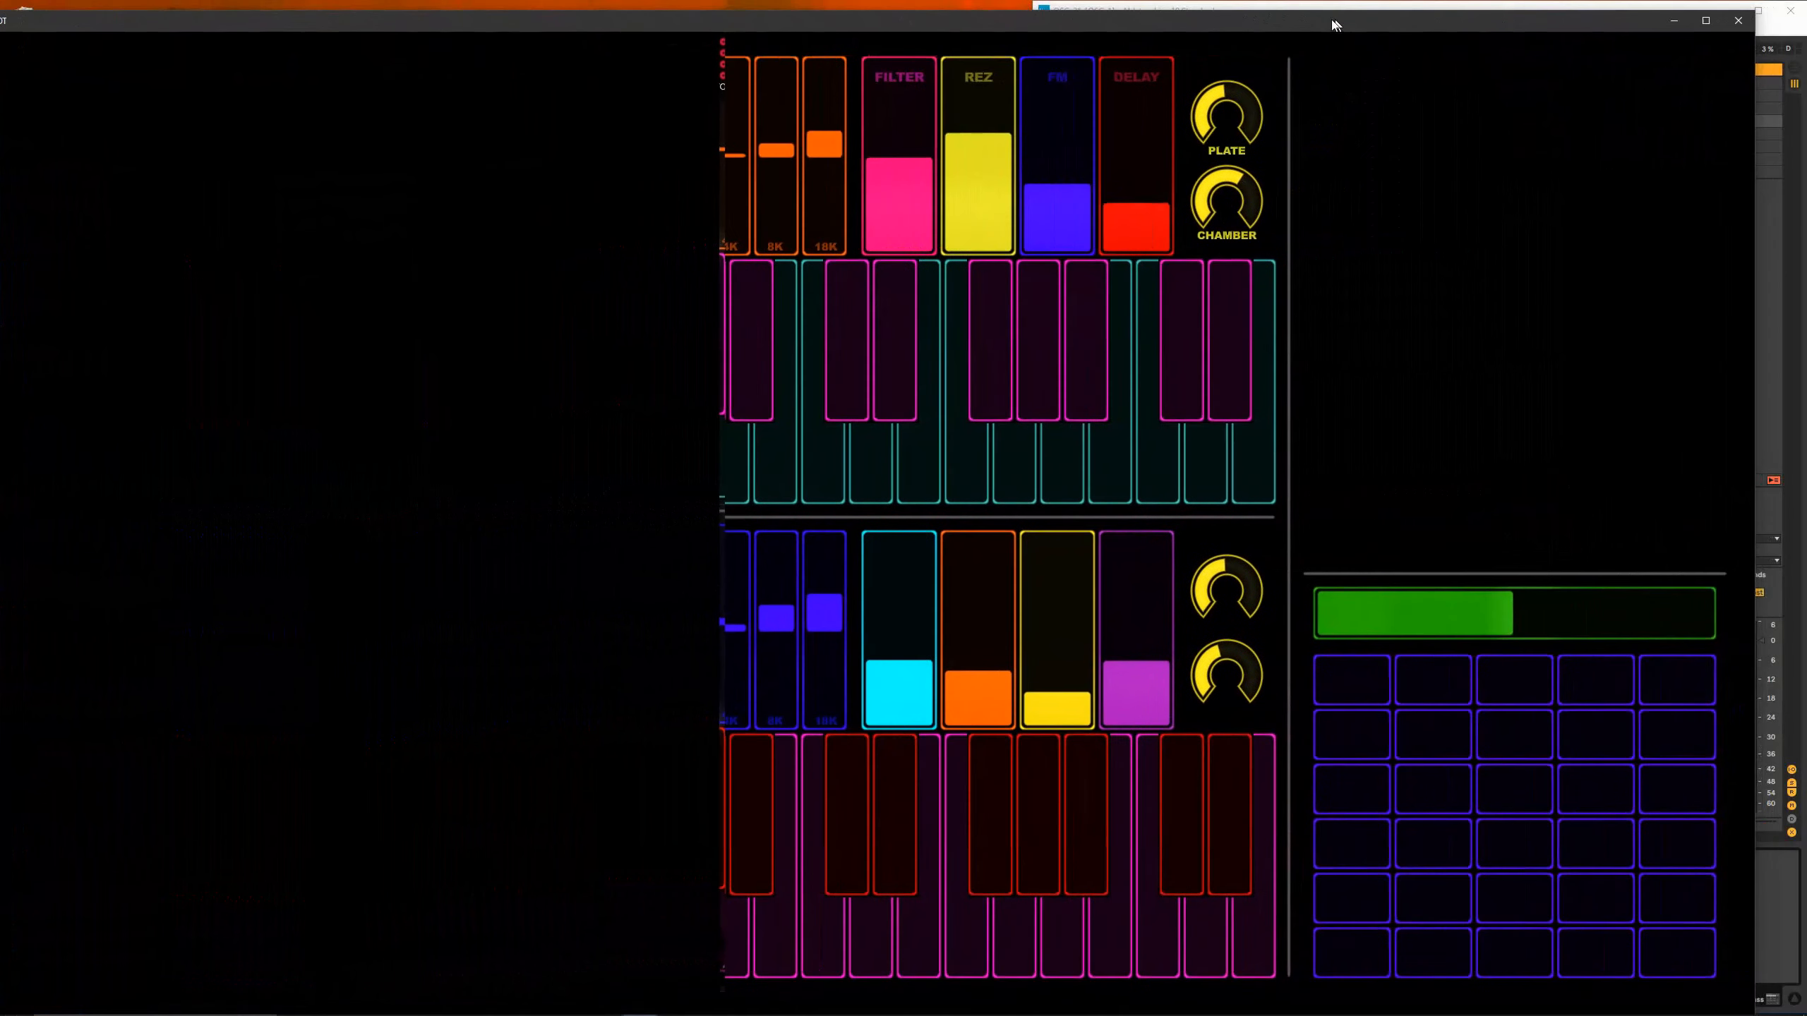
click(1703, 21)
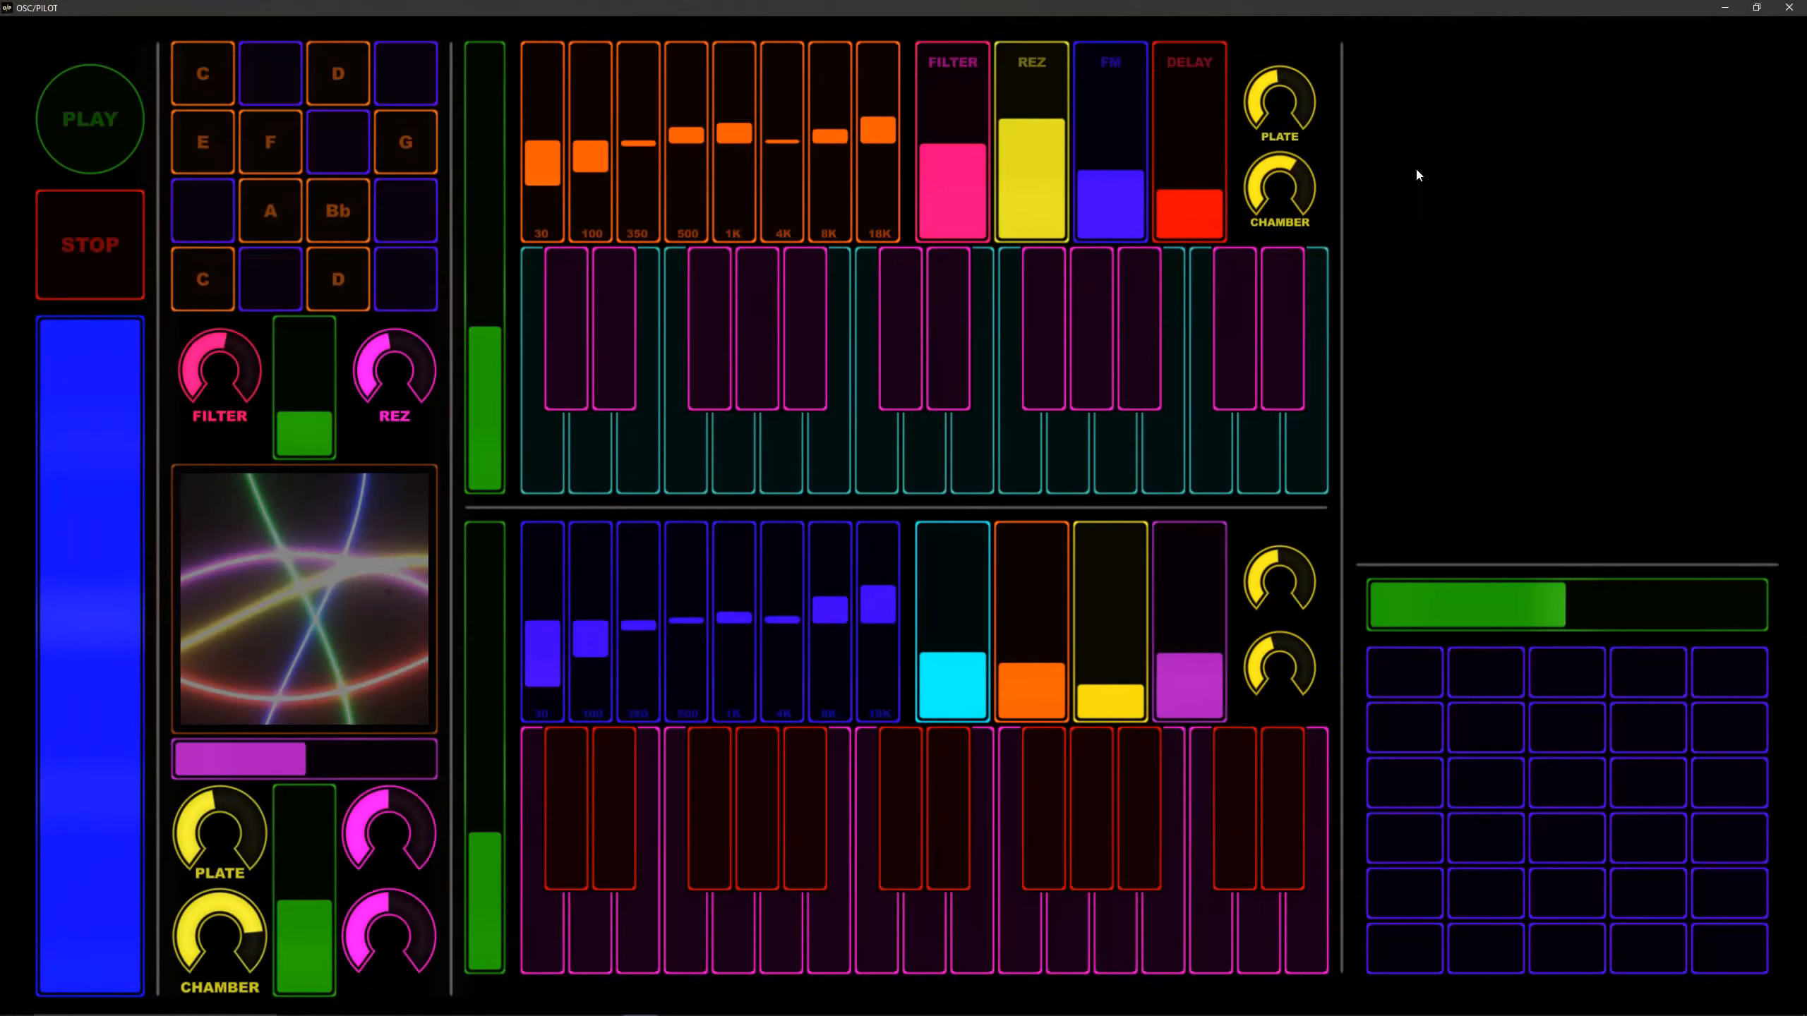
click(1488, 772)
click(1409, 813)
click(1436, 735)
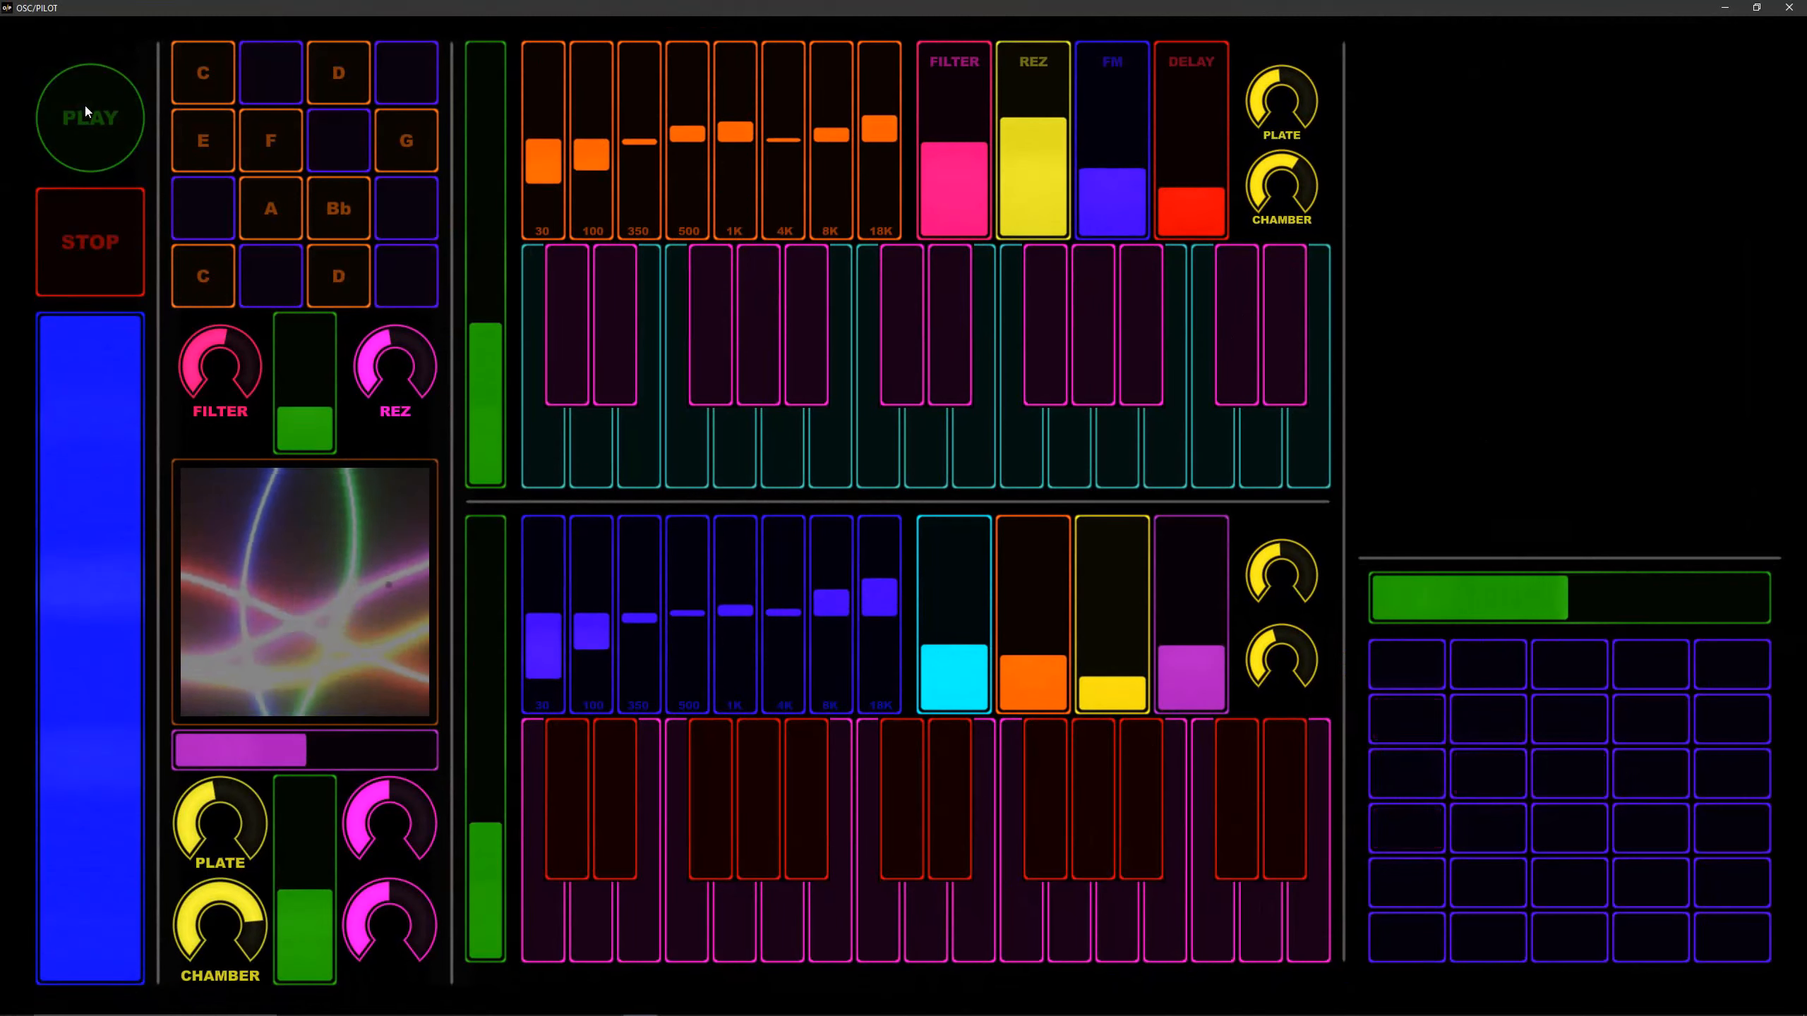
- Lower the green volume slider beside the CHAMBER knob slightly and play bass notes in the grid's second and third rows
click(315, 918)
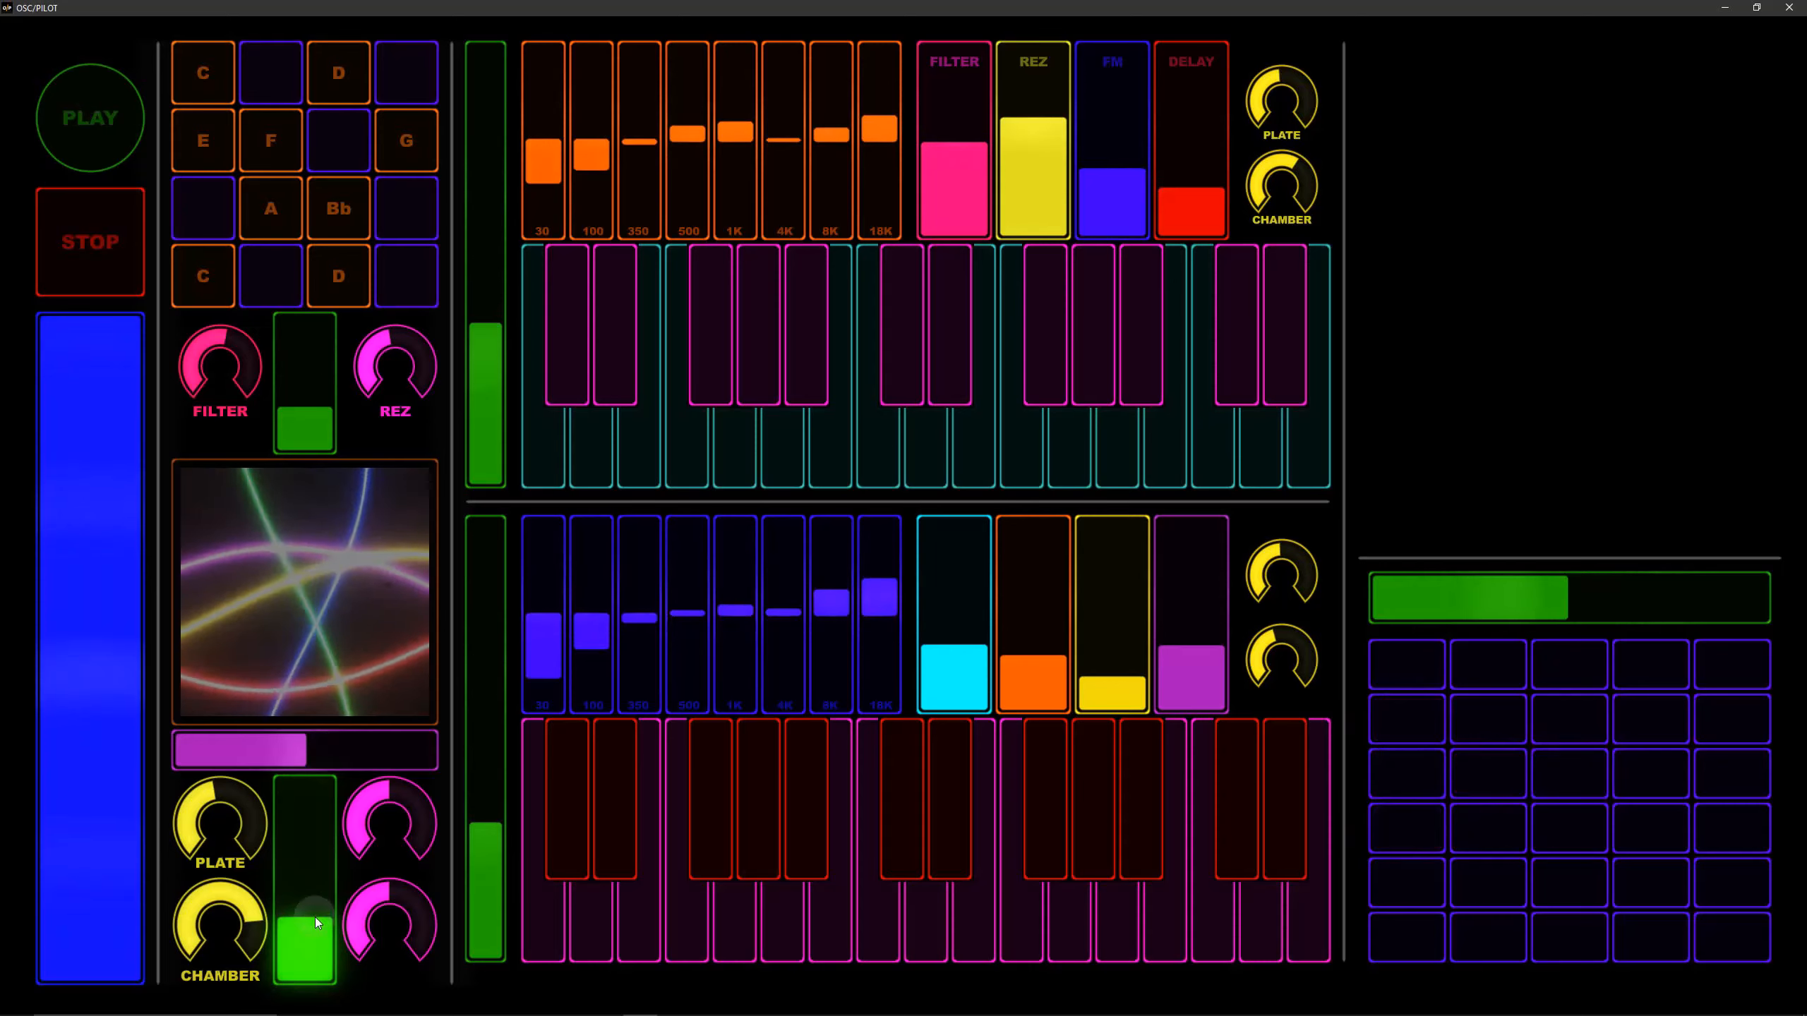
drag(315, 918, 305, 902)
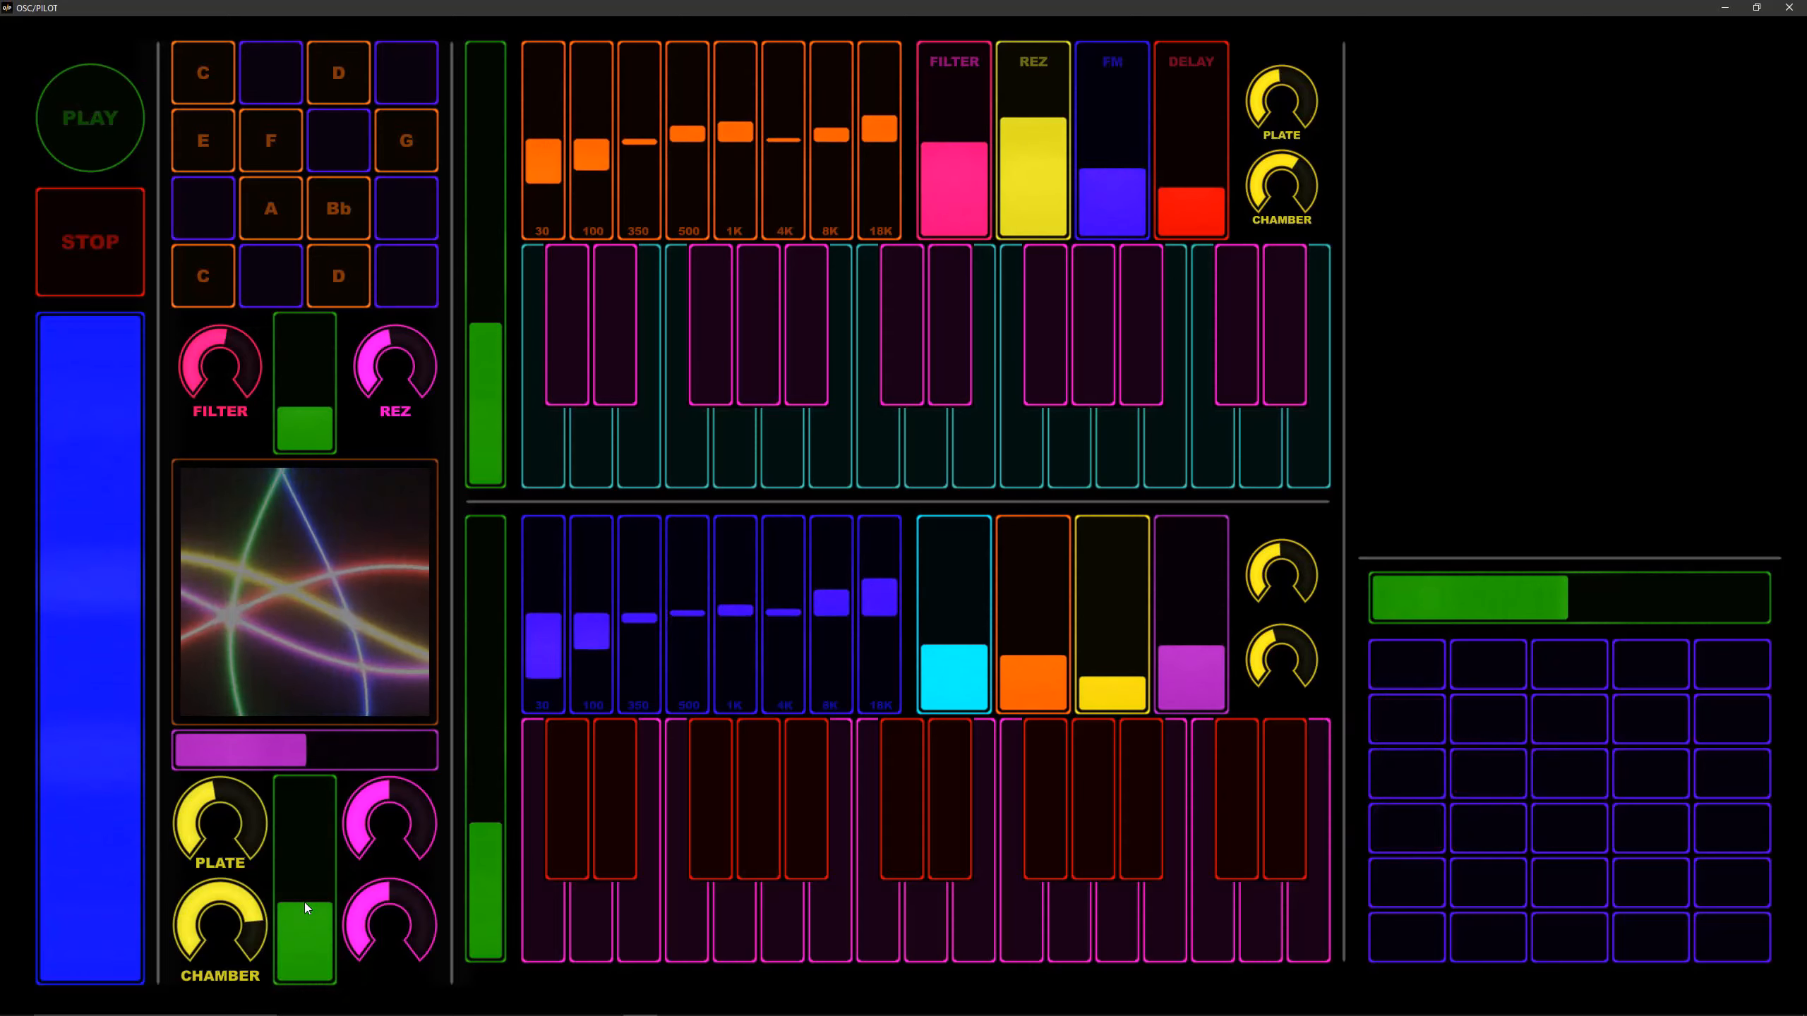
click(1558, 760)
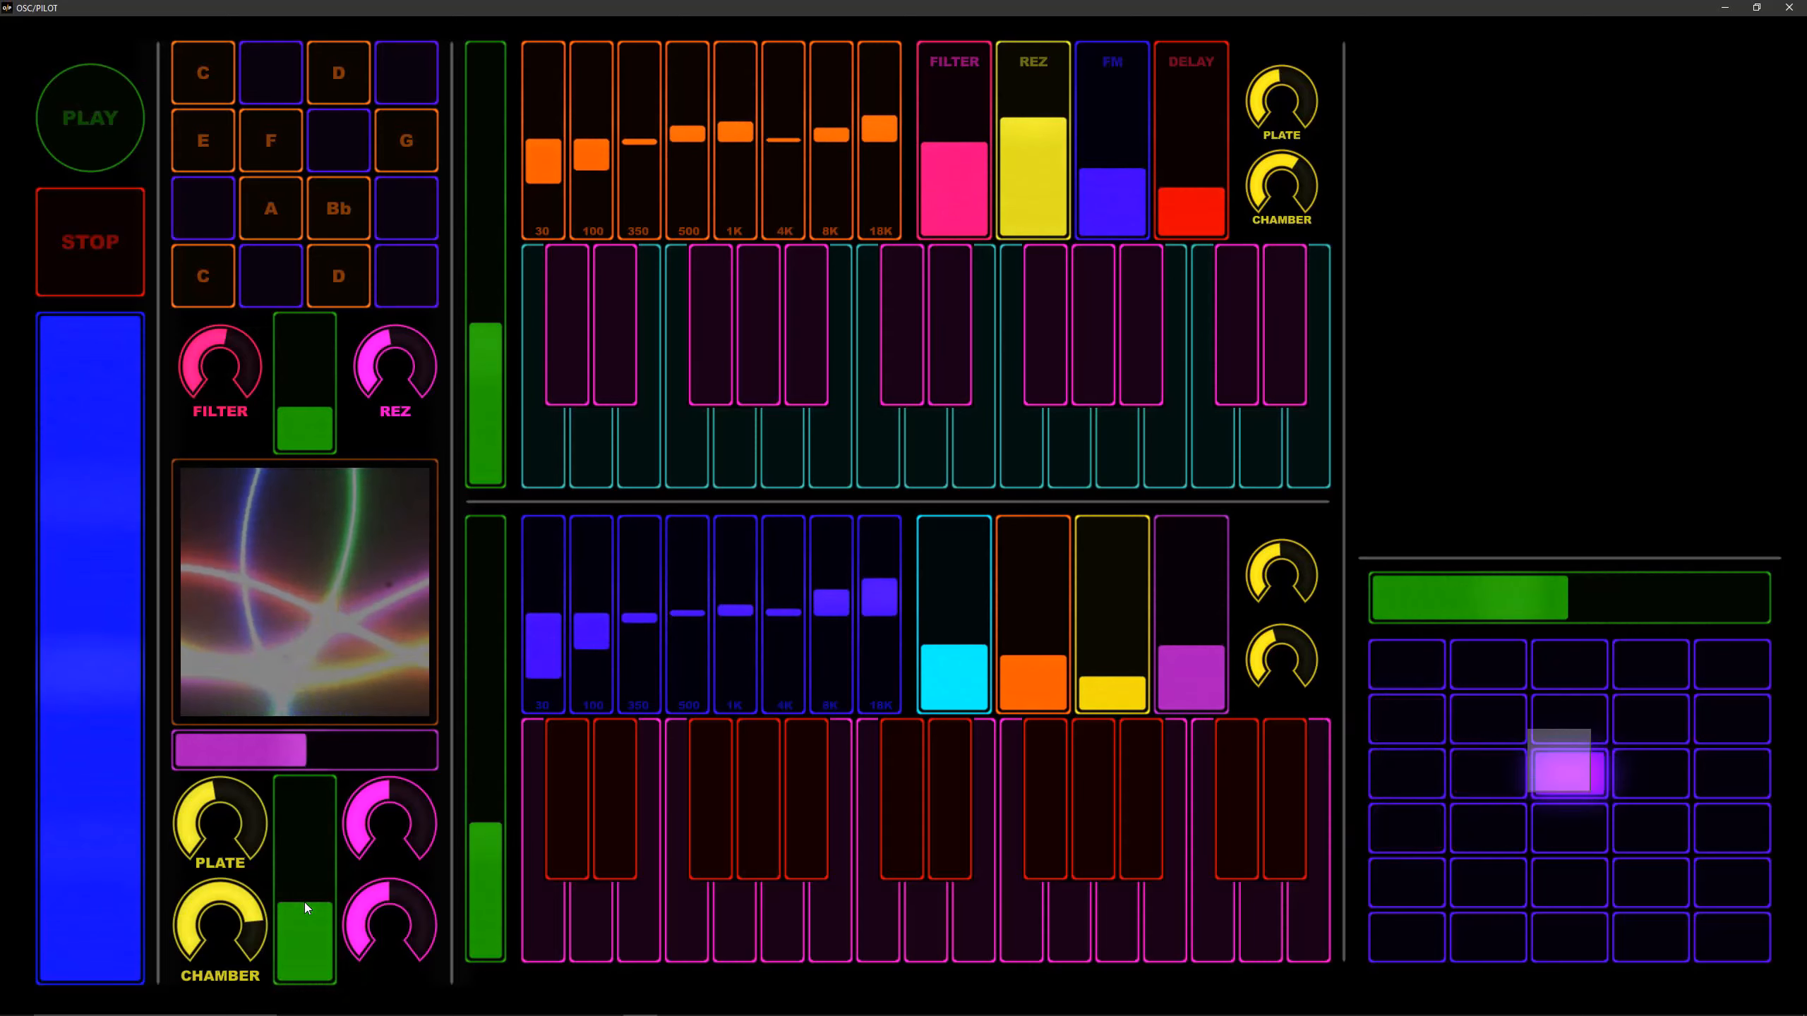
click(1401, 771)
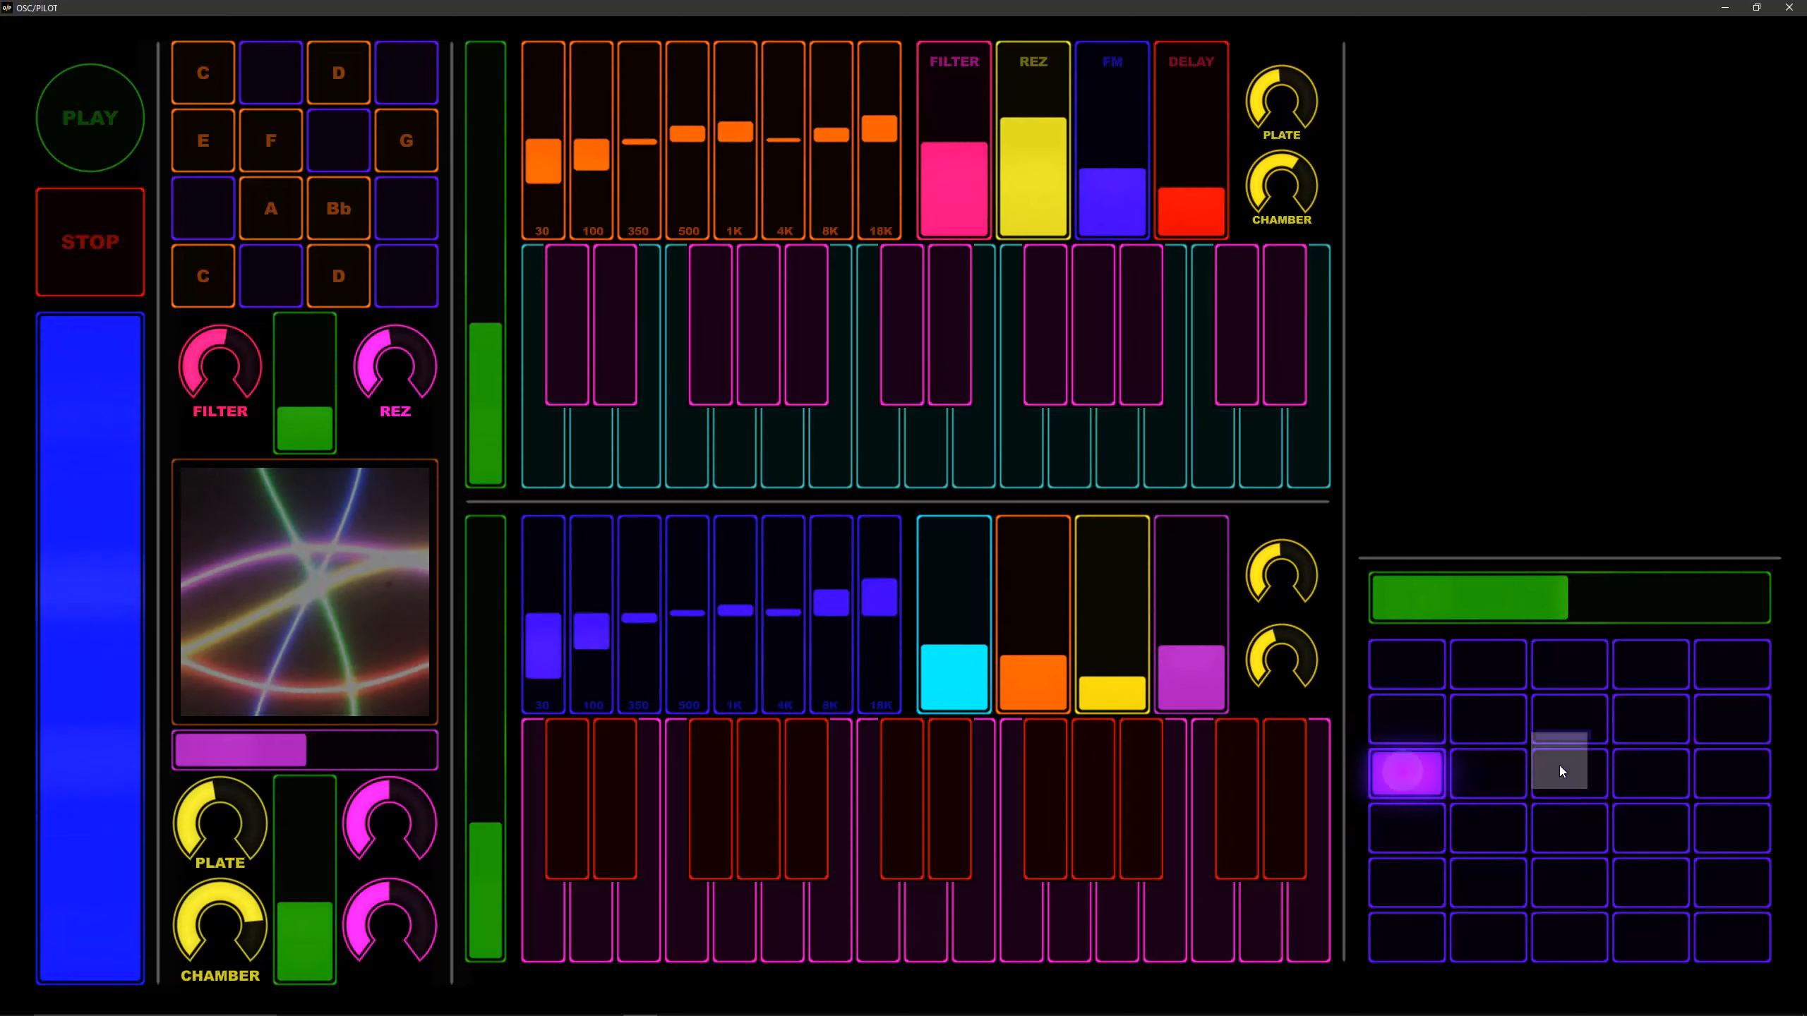
click(1568, 721)
click(1396, 718)
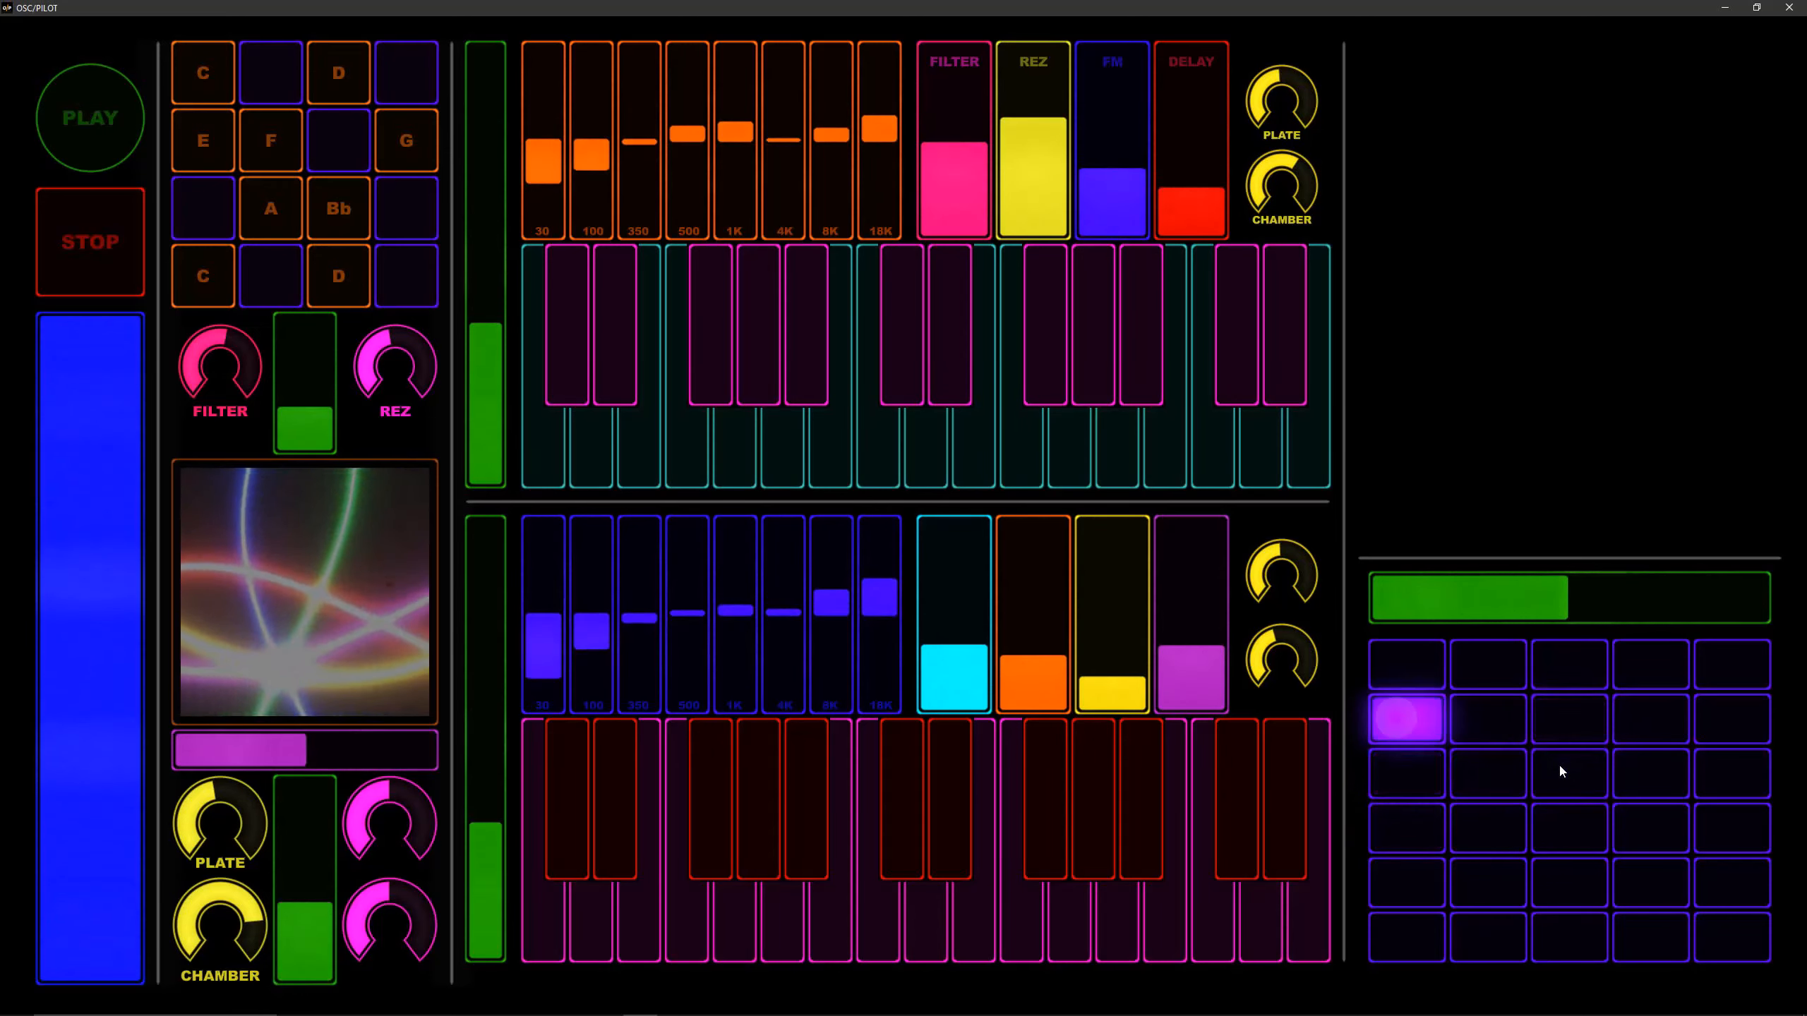
- Play three notes on the upper keyboard and lower its FILTER slider slightly
click(877, 447)
click(1020, 447)
click(1069, 447)
drag(954, 143, 954, 148)
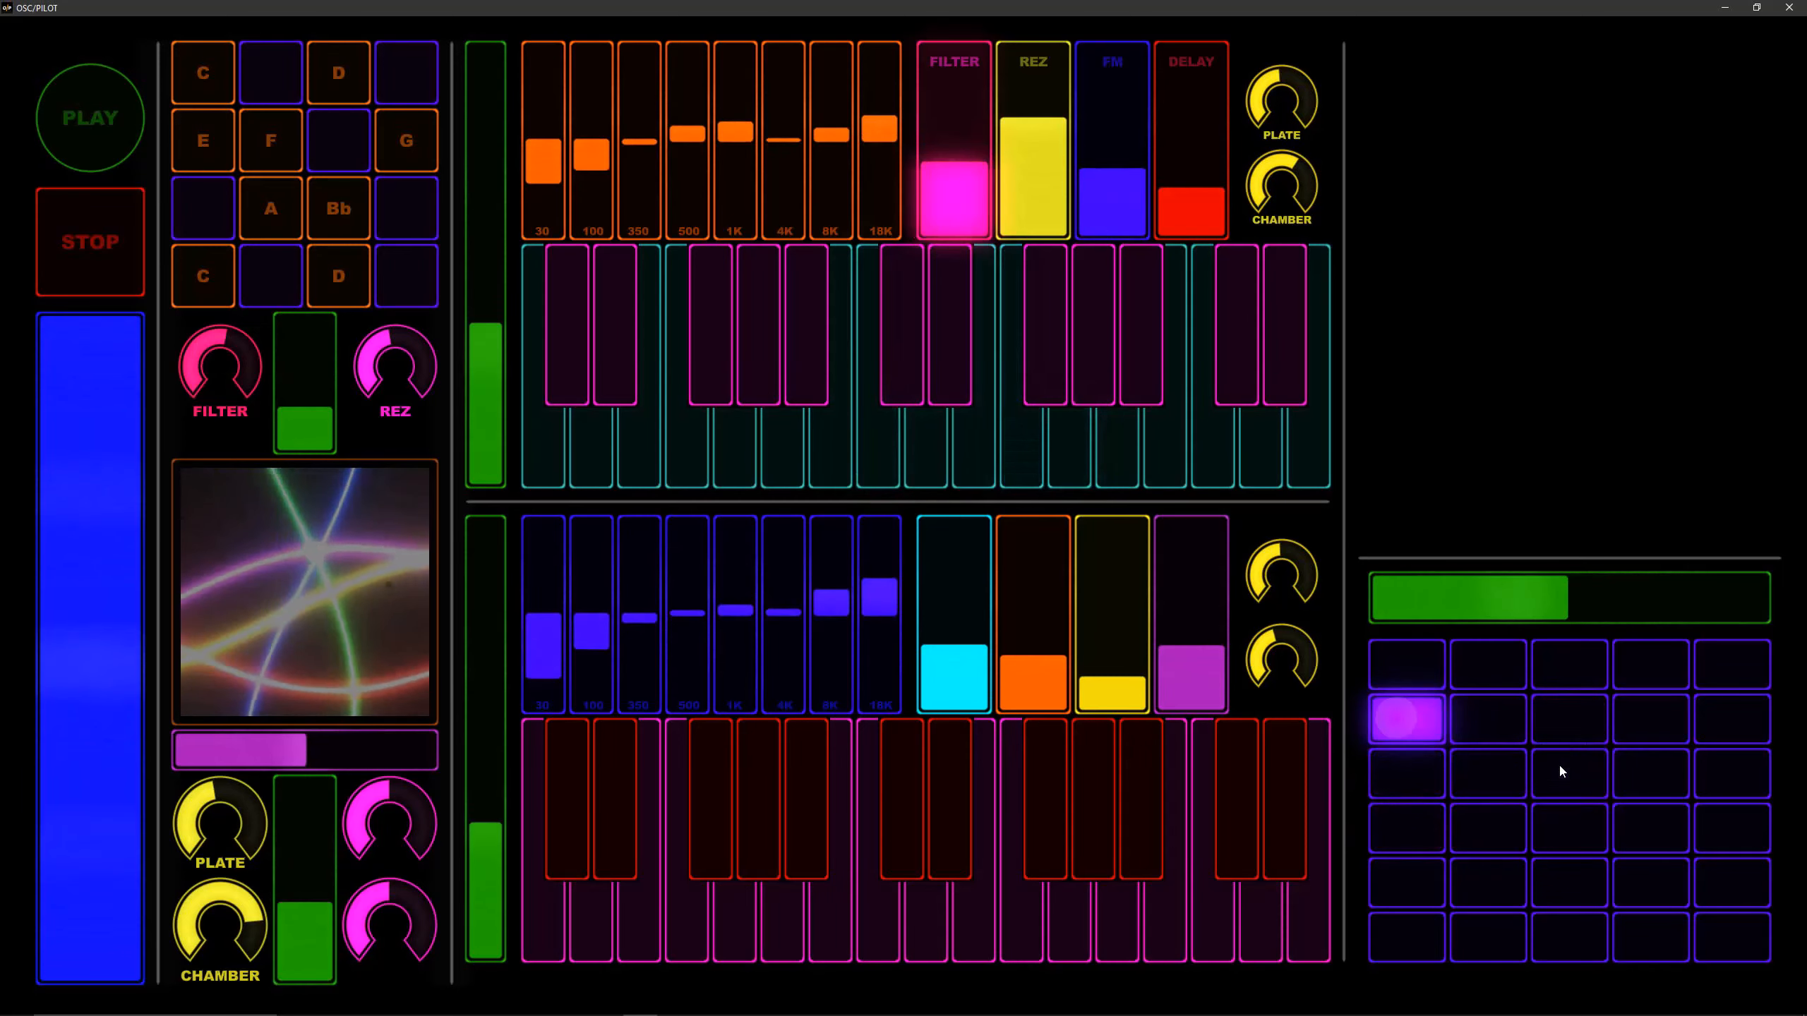
- Perform a bass line on the grid, alternating between first-column and third-column buttons in the top three rows
click(1558, 765)
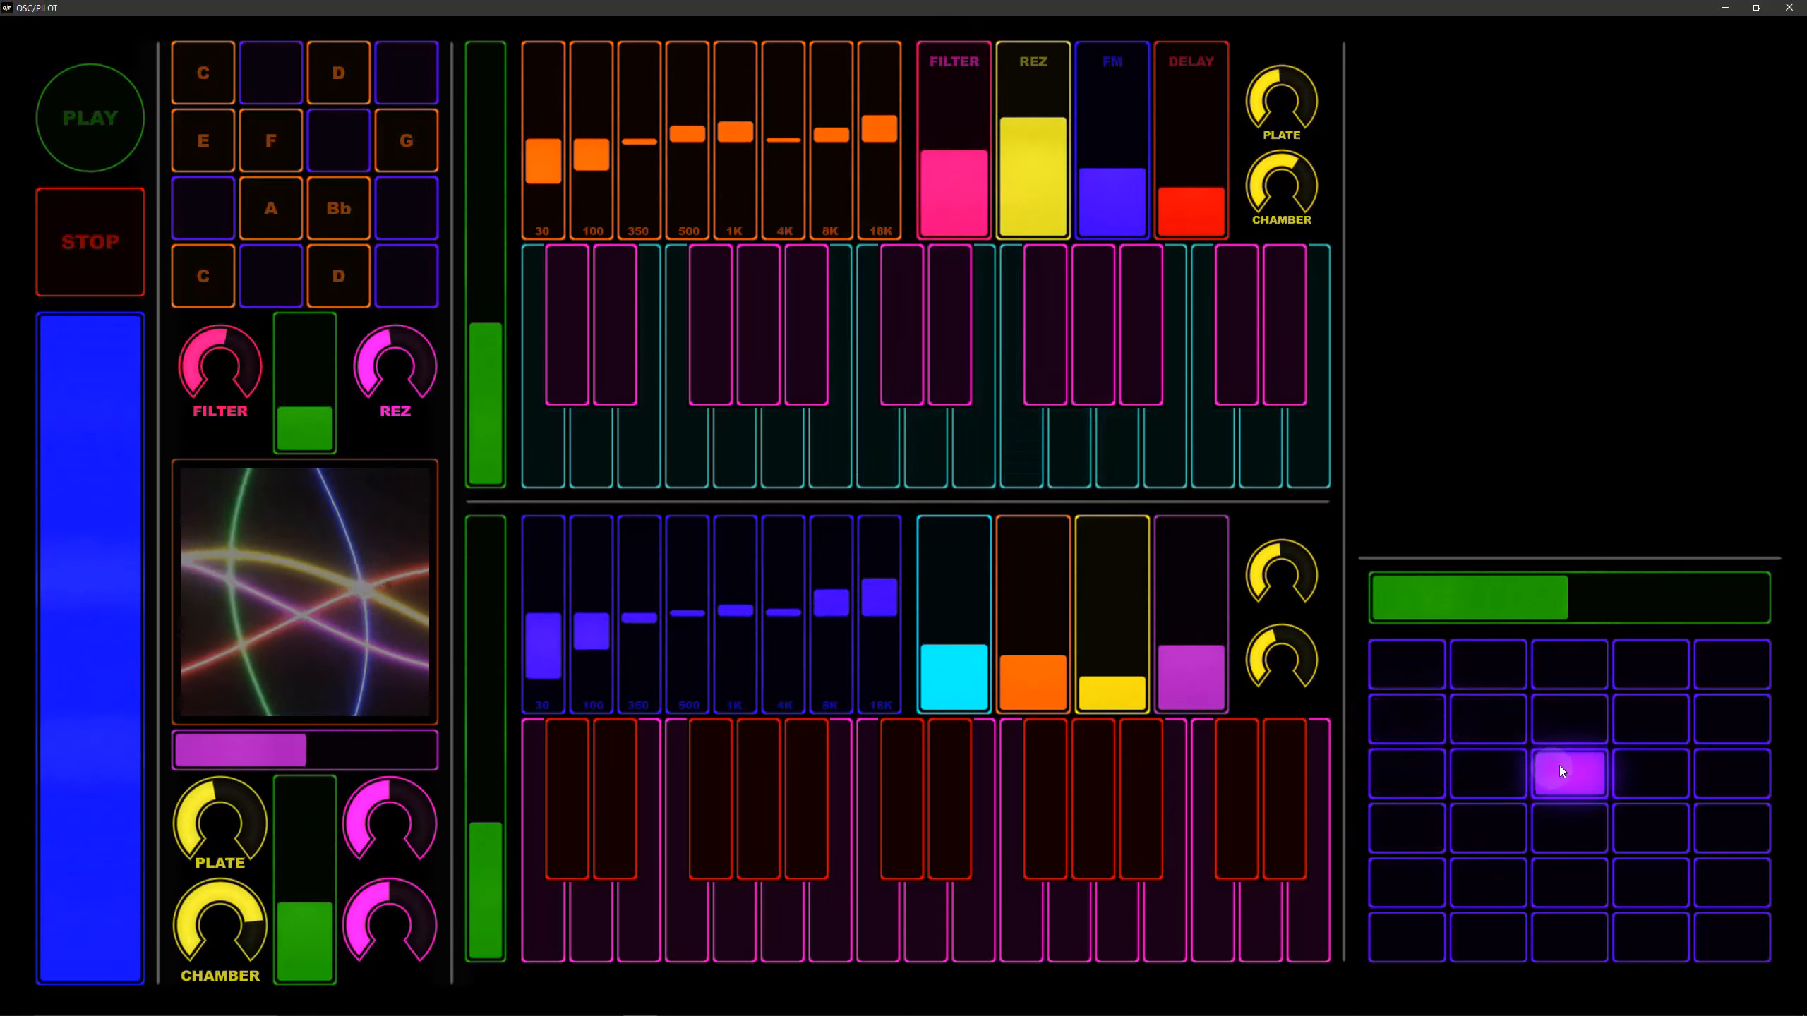
click(1392, 770)
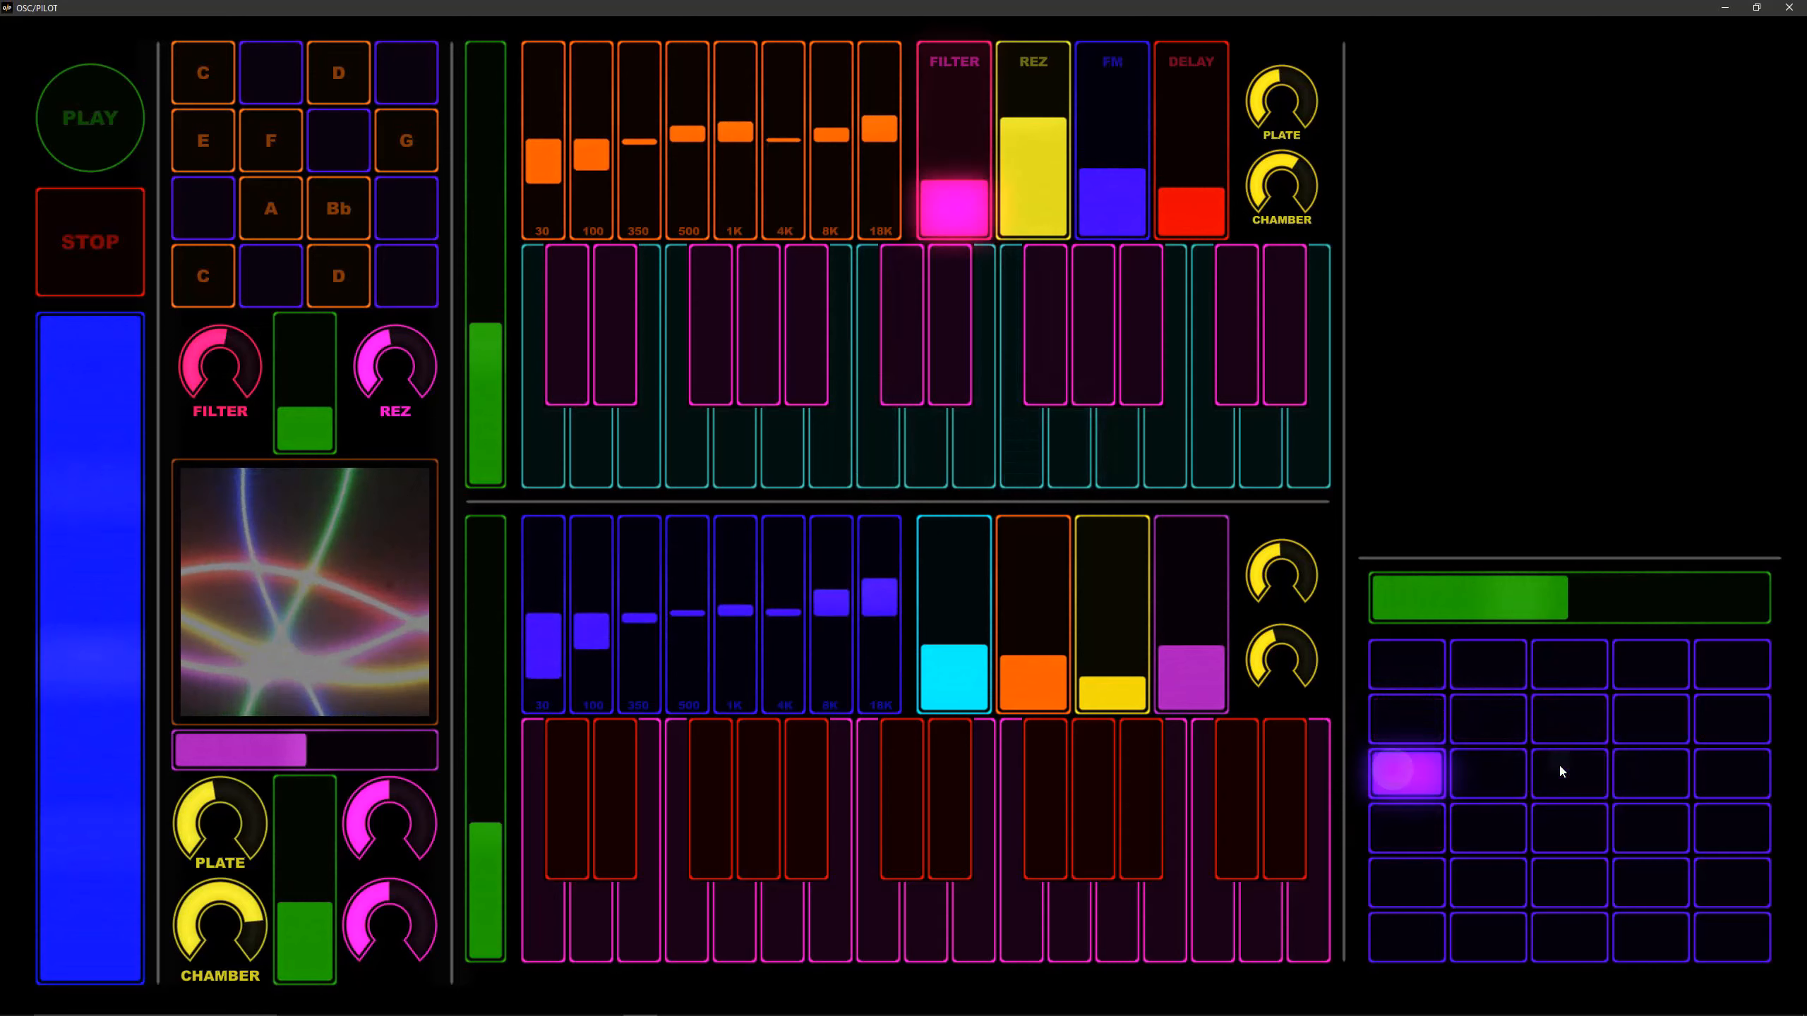
click(1558, 765)
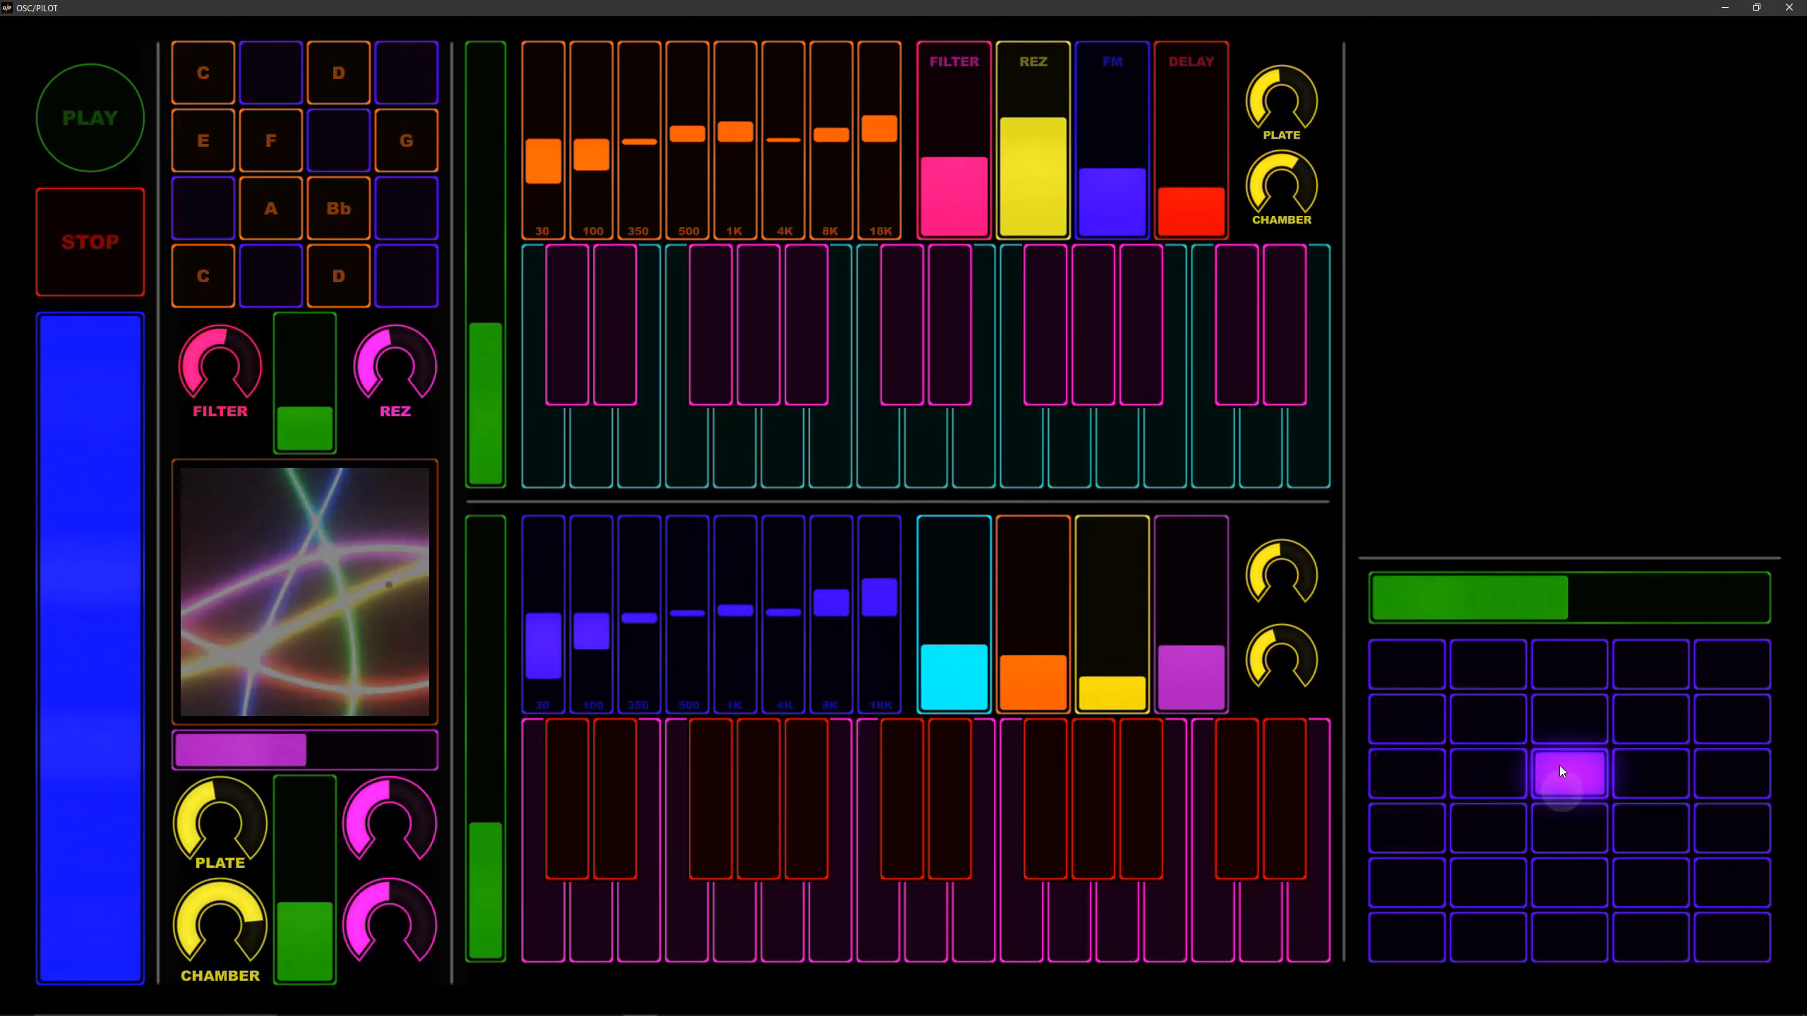
click(1569, 718)
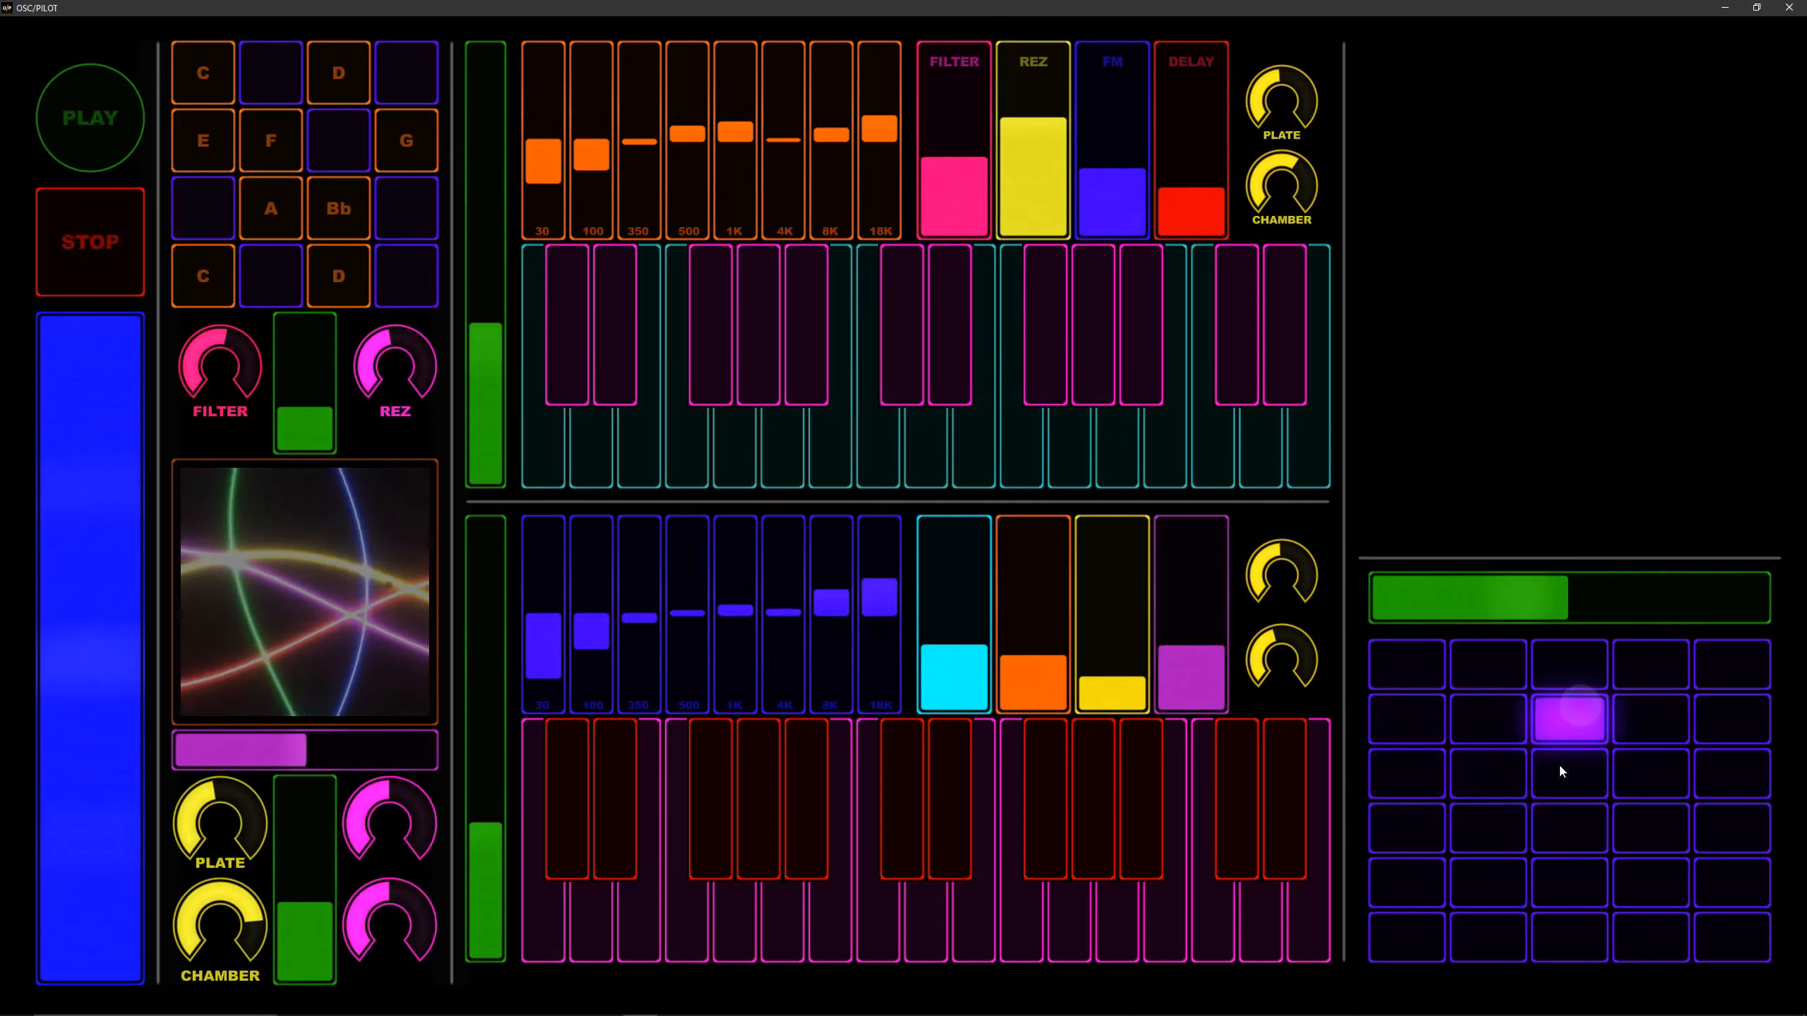
click(1410, 659)
drag(1409, 659, 1408, 752)
click(1566, 773)
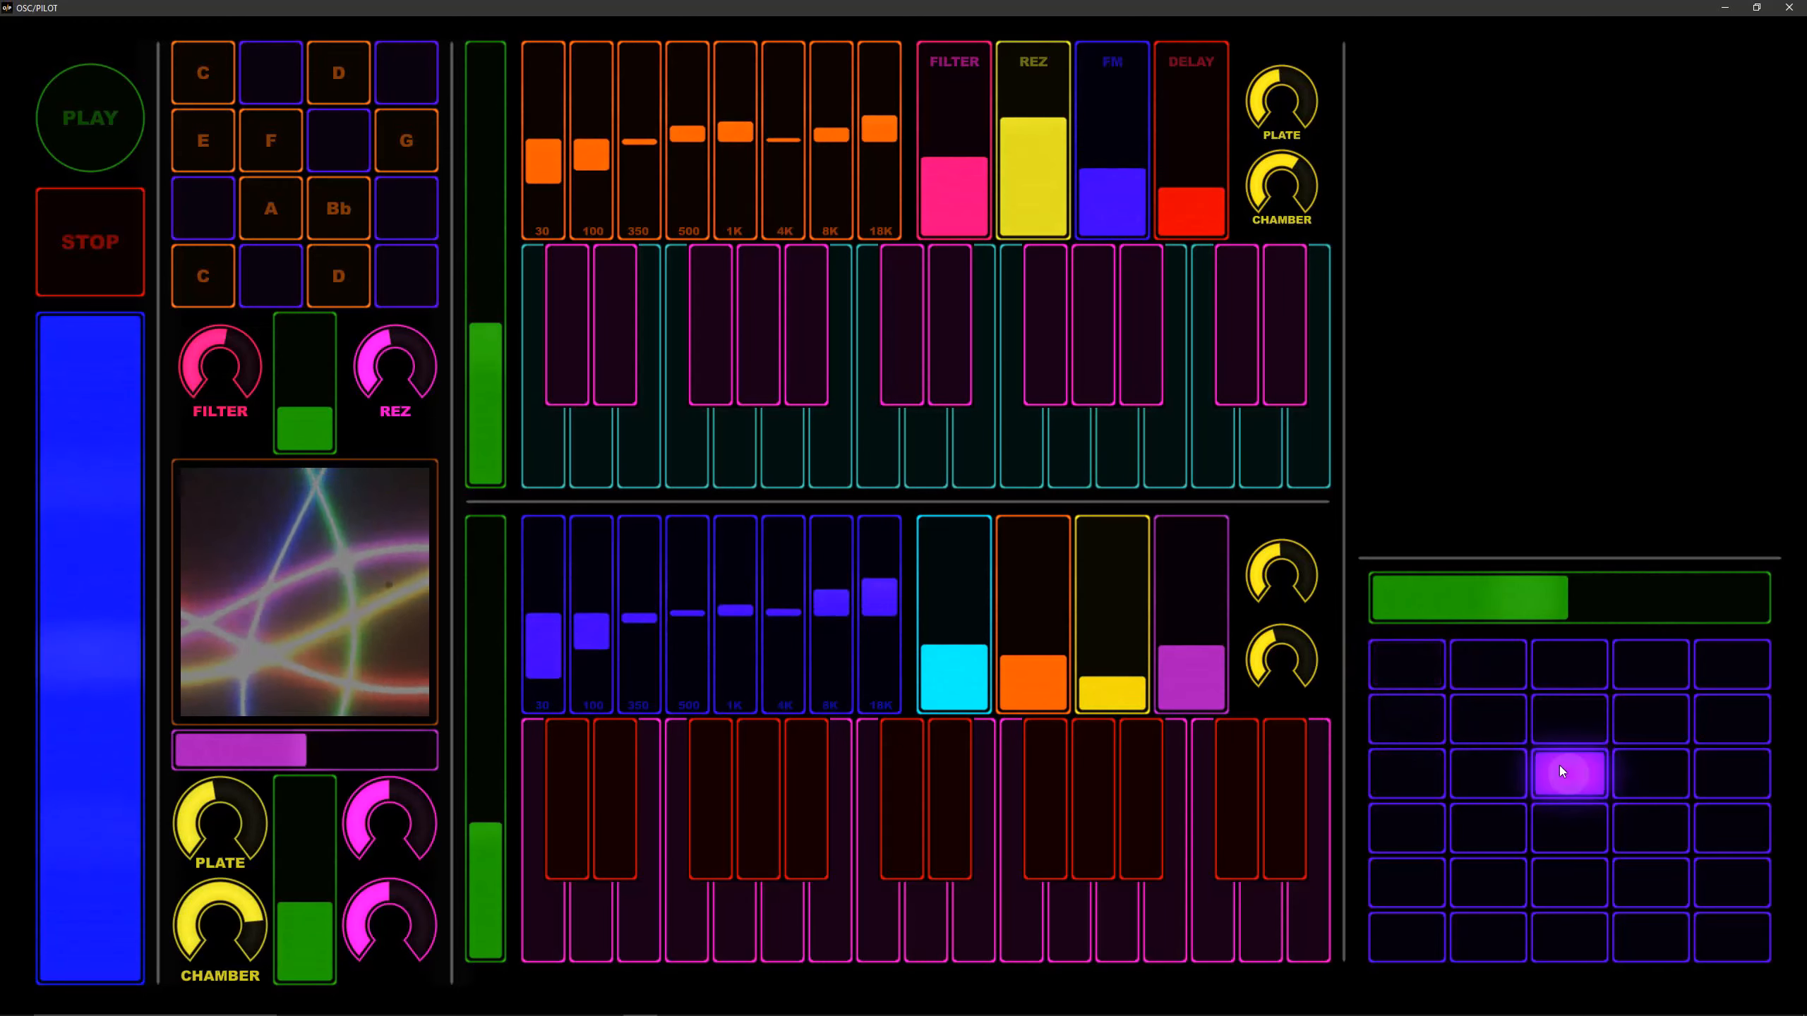
click(1397, 773)
click(1569, 717)
click(1408, 663)
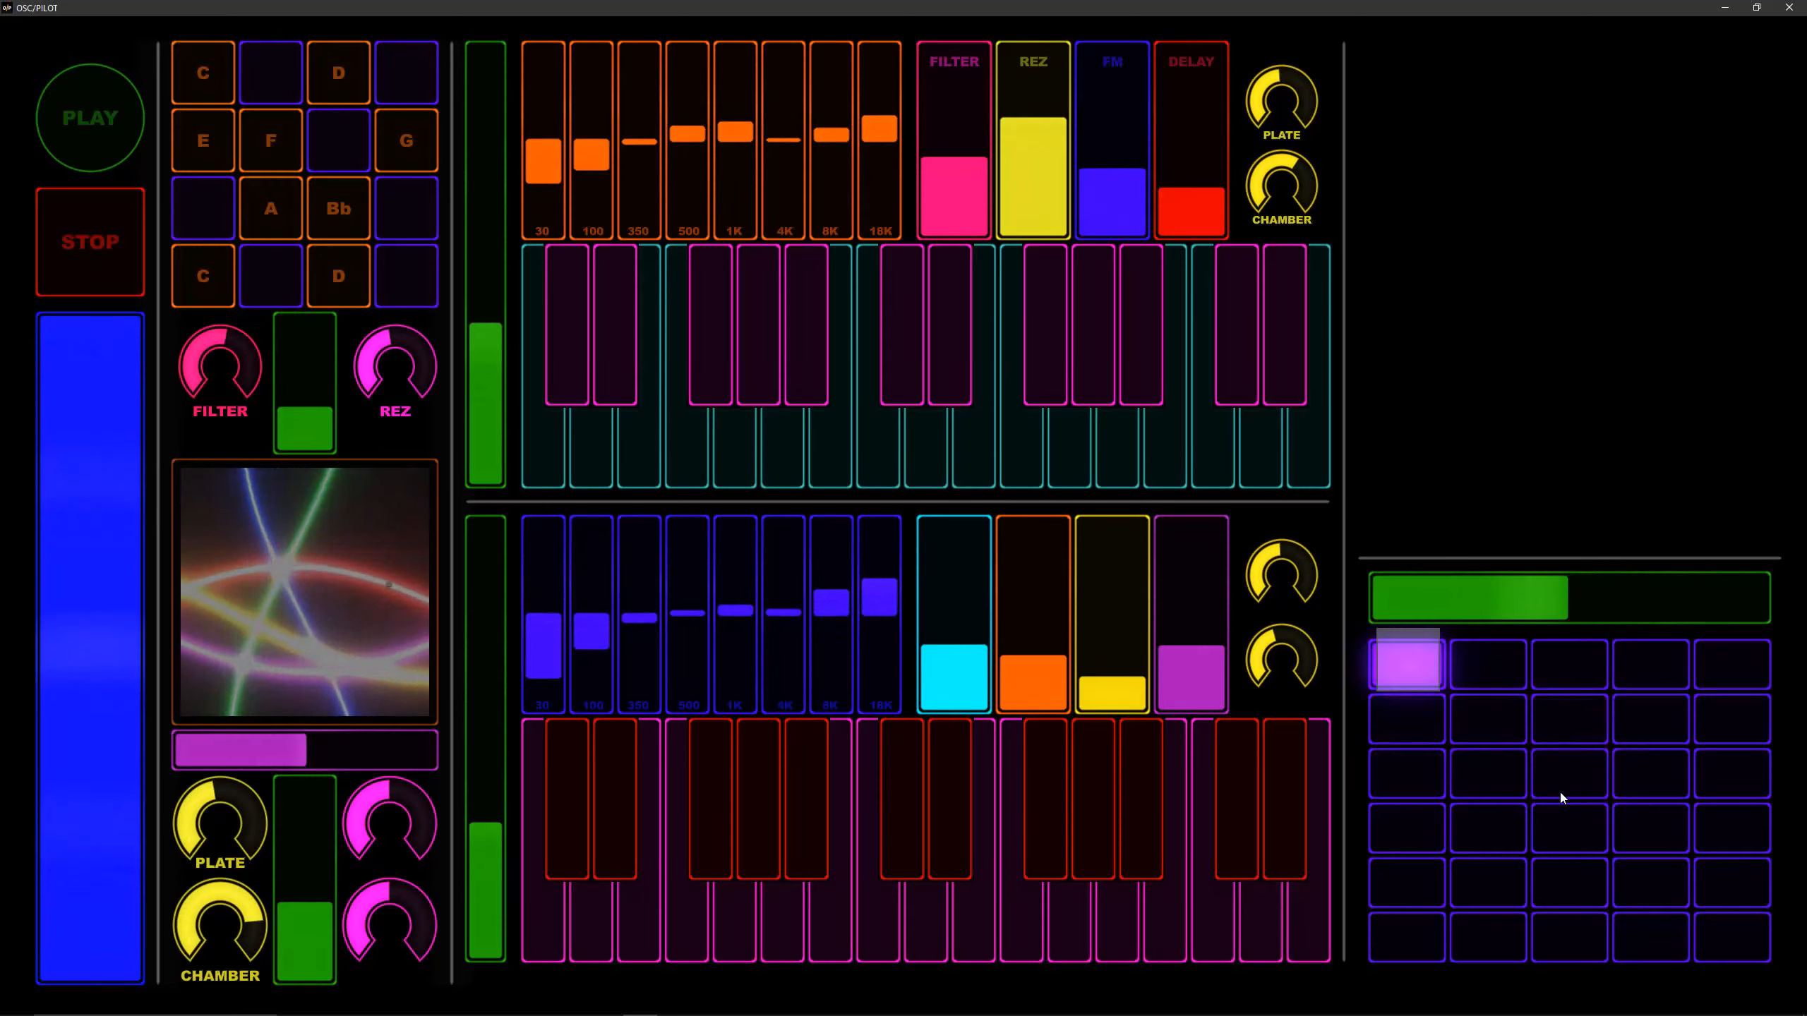
click(1396, 677)
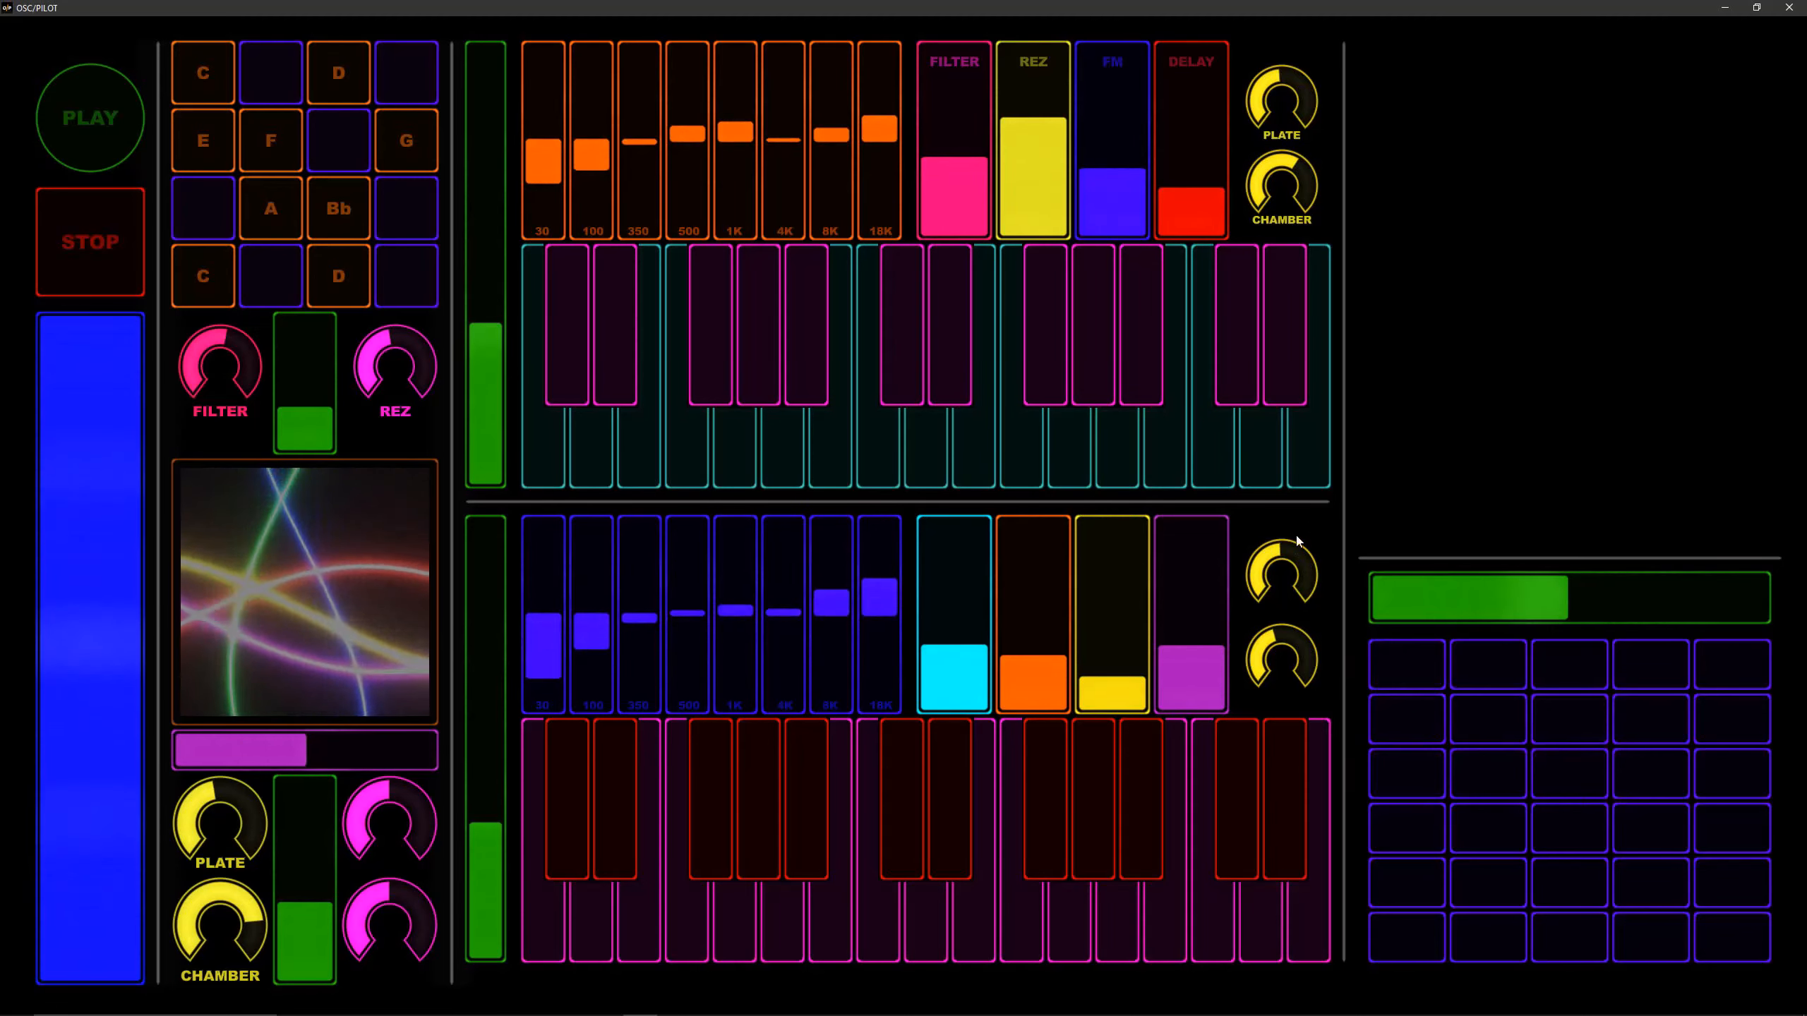
click(1420, 654)
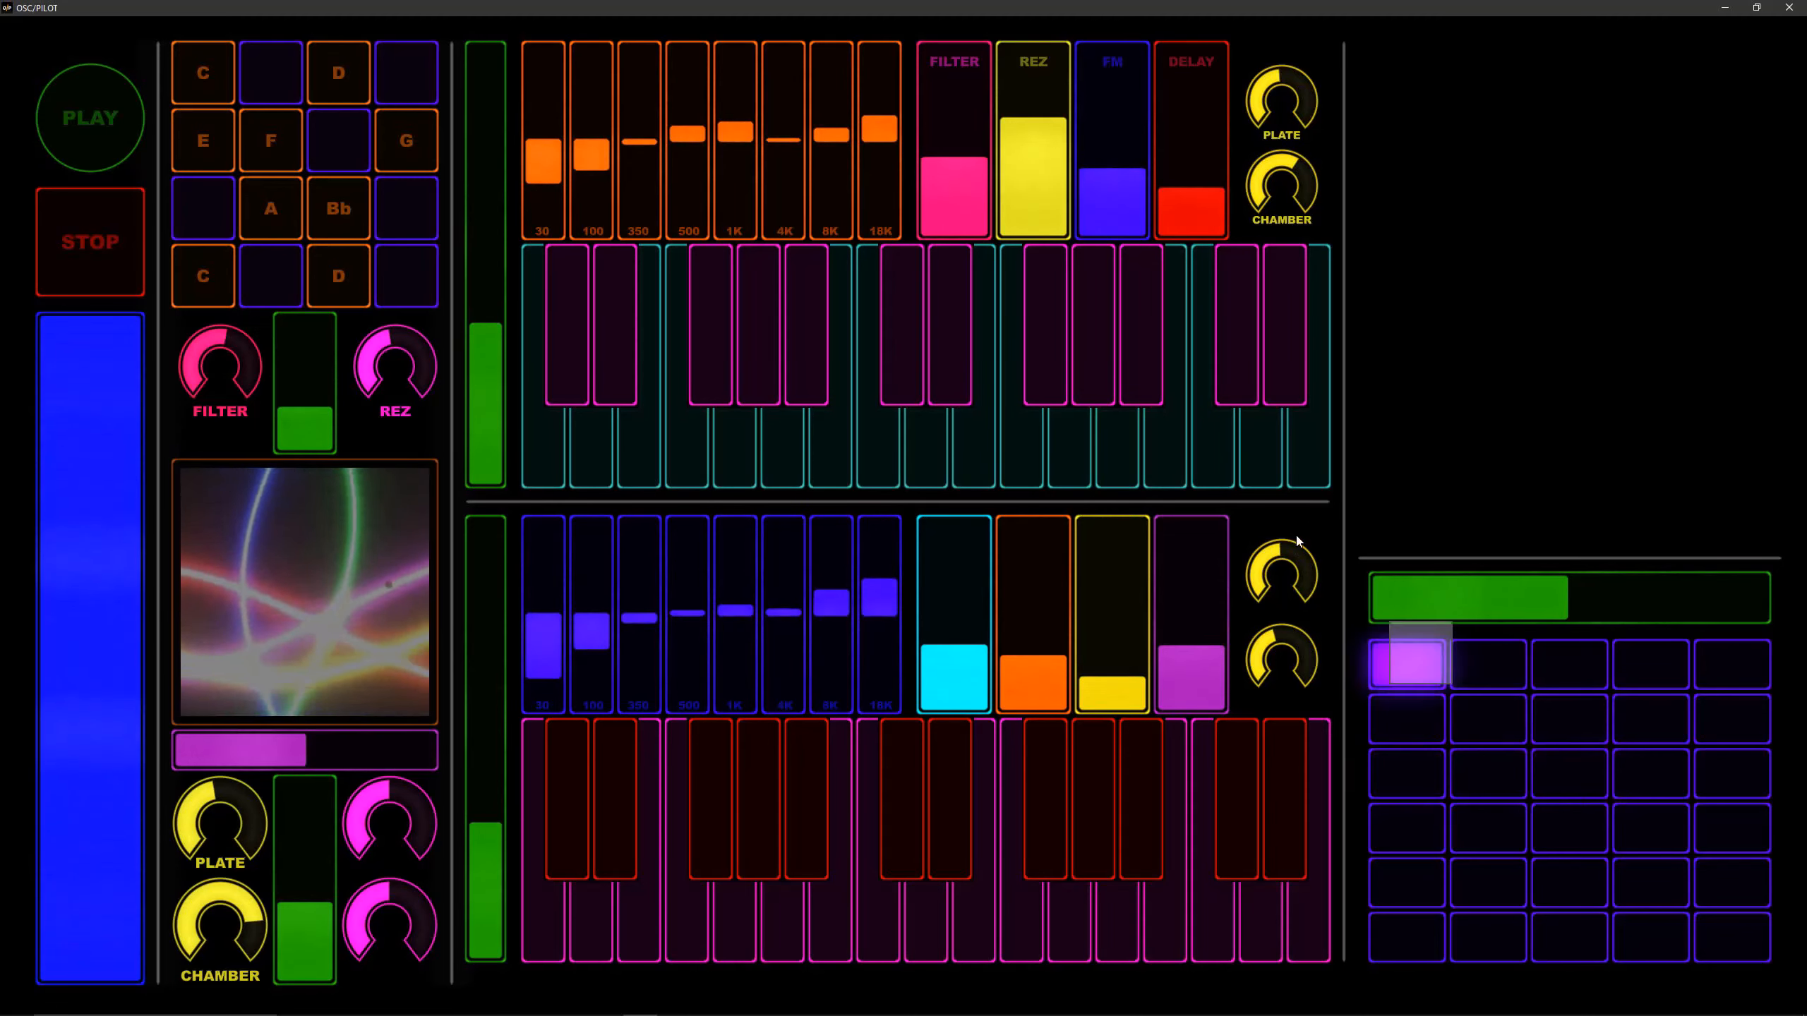